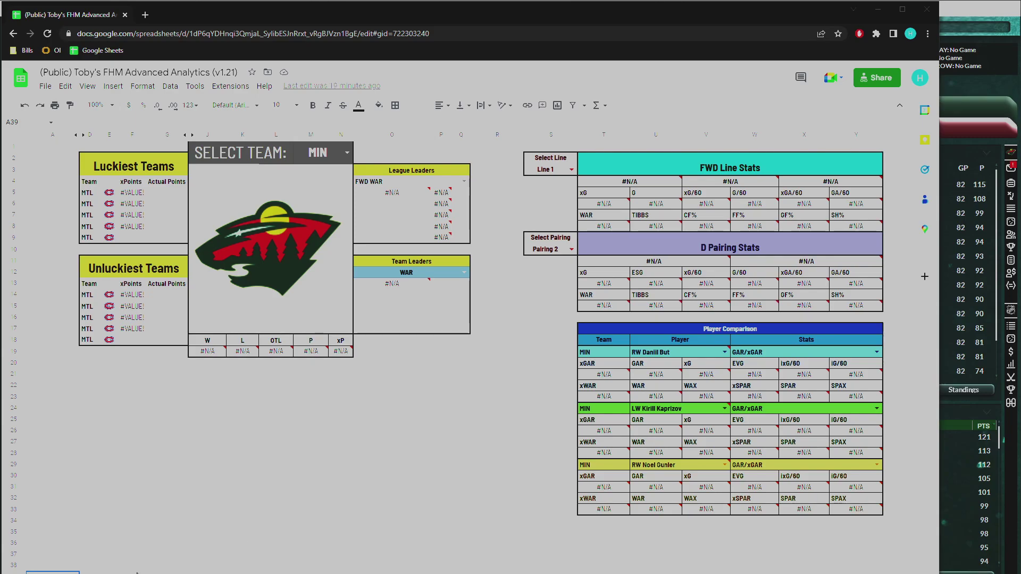
Step: Review the tracker's instructions sheet, from the how-to-use steps to the advanced stat explanations
left_click(72, 573)
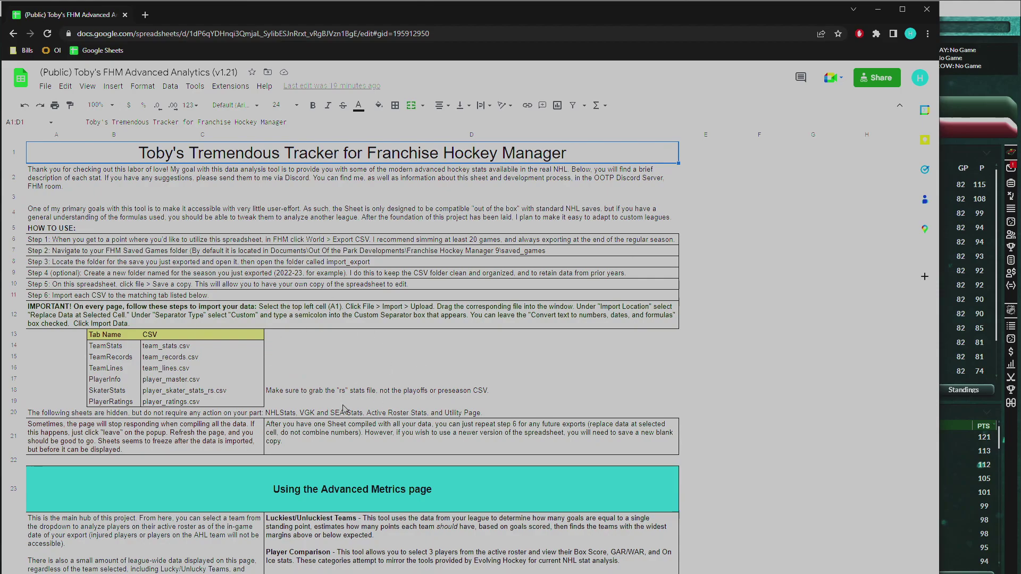
scroll(349, 400, "down", 5)
scroll(349, 400, "down", 6)
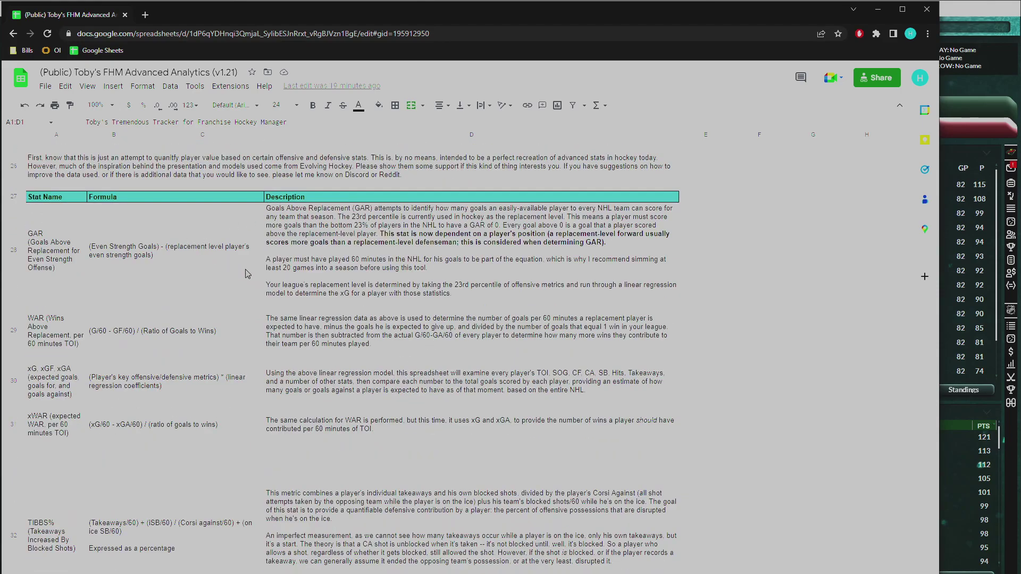
scroll(213, 263, "up", 6)
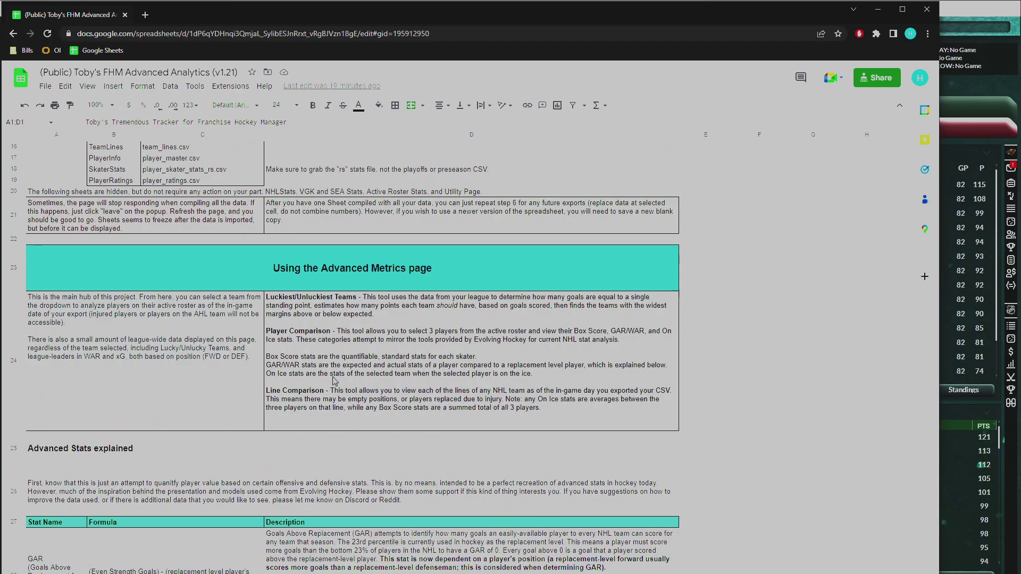
scroll(333, 381, "down", 7)
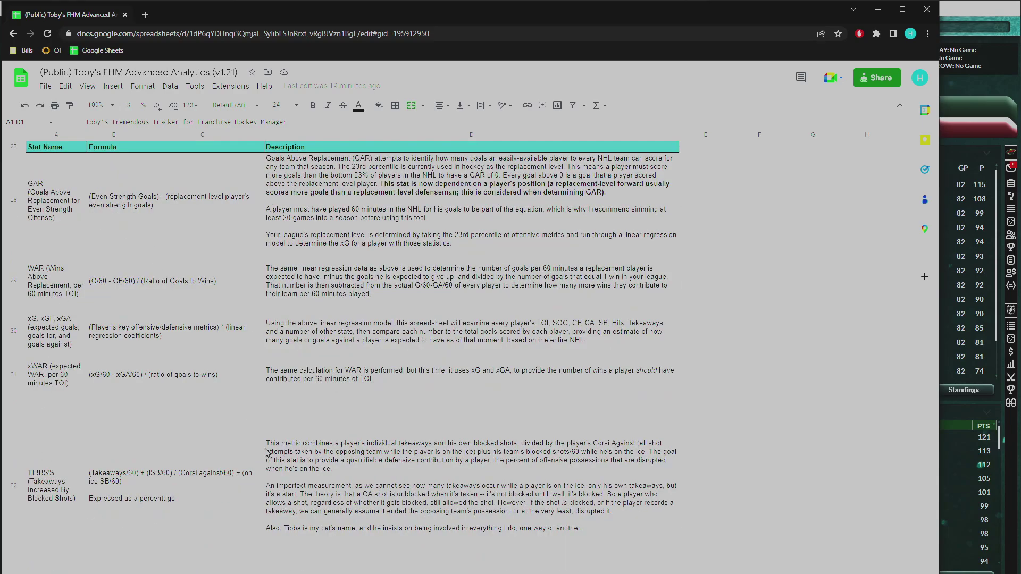
scroll(267, 453, "up", 11)
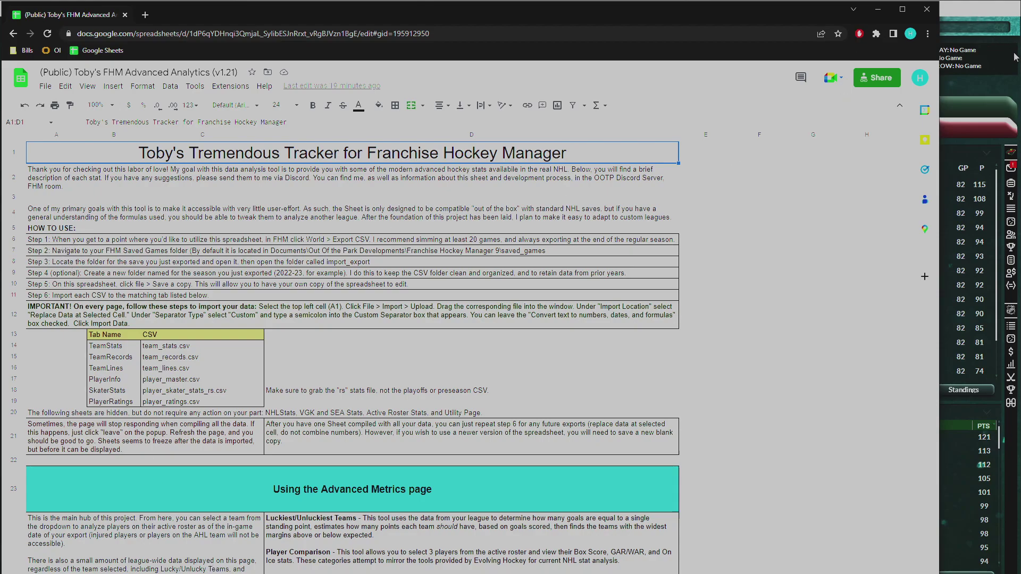
Step: Switch to Franchise Hockey Manager 9 and look up the Export CSV command among the World options without running it
left_click(959, 101)
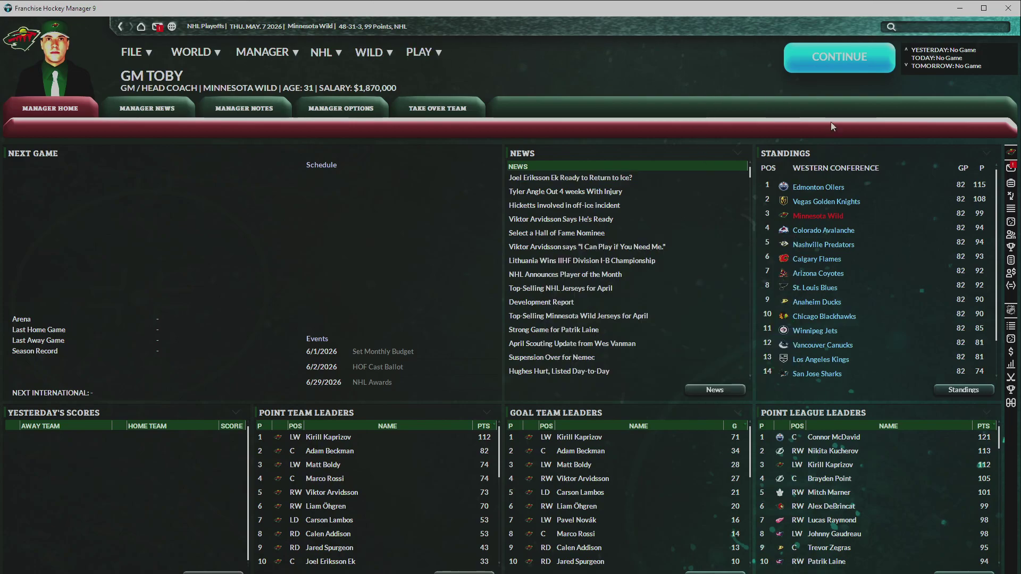
left_click(192, 50)
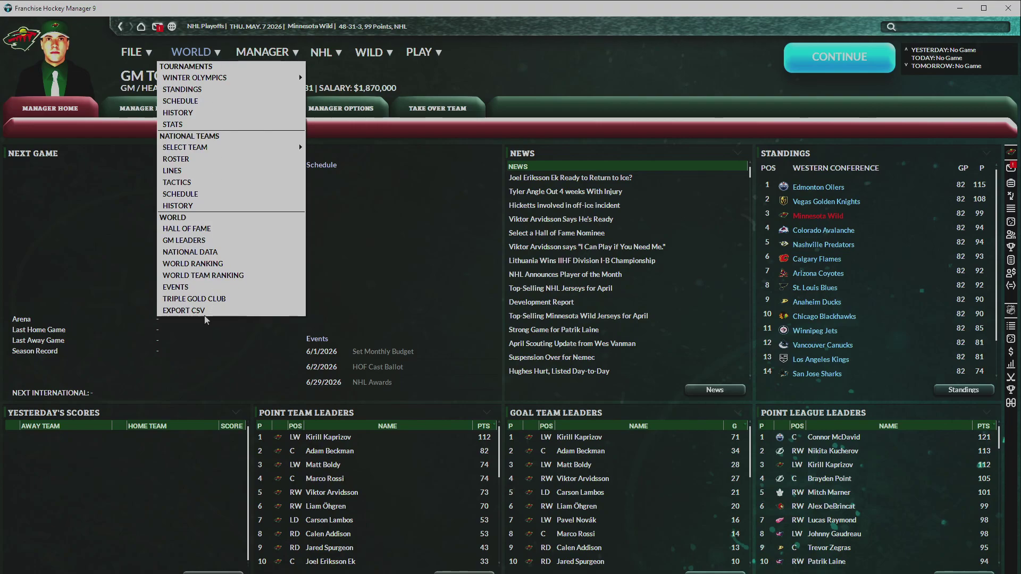
left_click(546, 67)
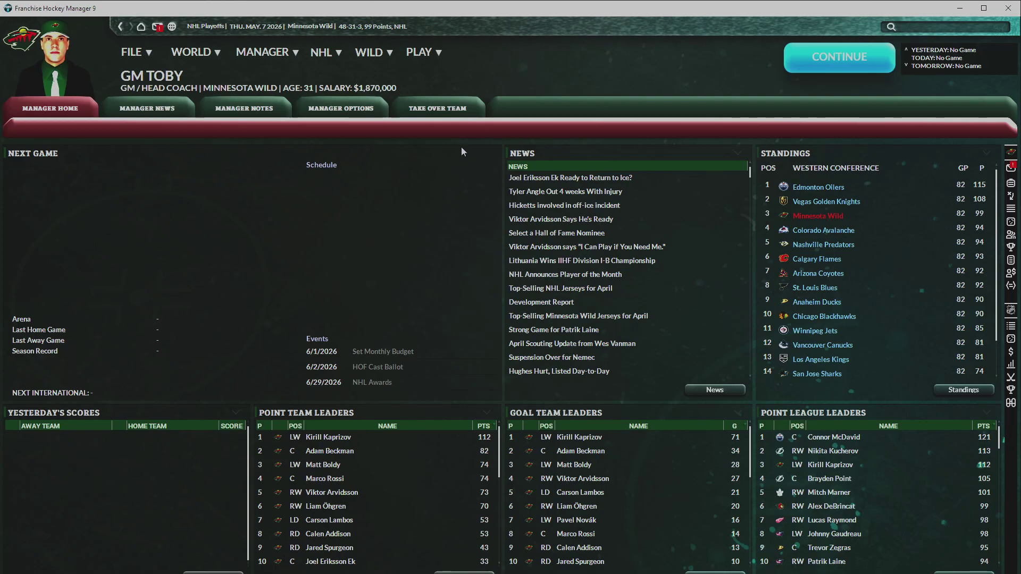
Step: Switch to File Explorer and go up from the EOY 2026 folder to the game's saved games folder
key("alt+Tab")
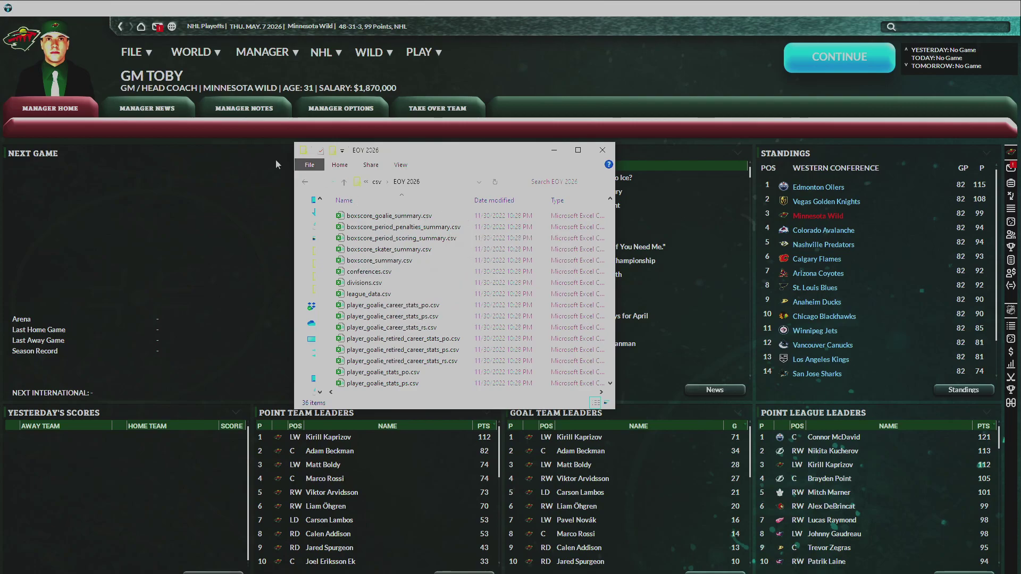
left_click(377, 182)
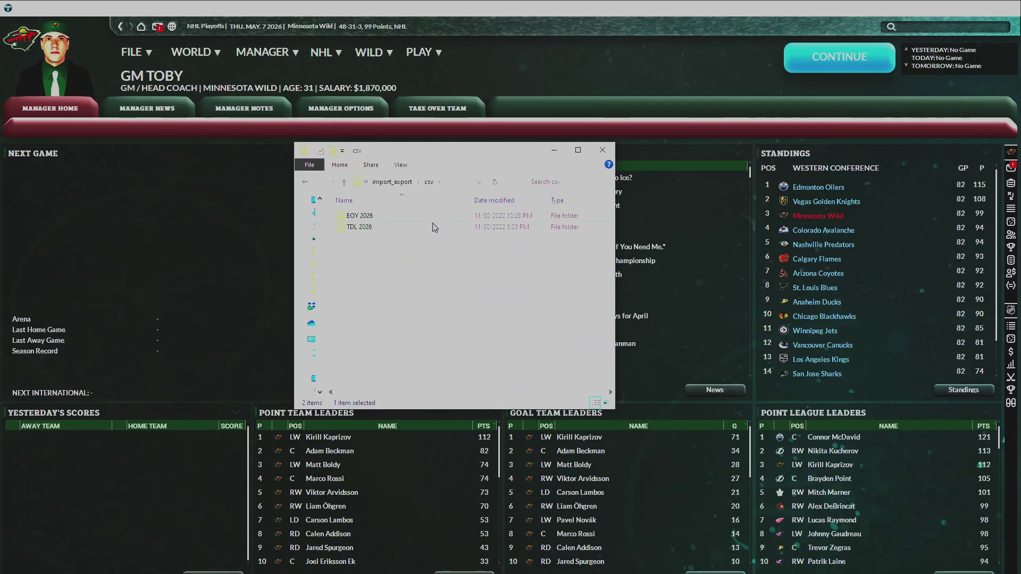
left_click(392, 183)
left_click(380, 182)
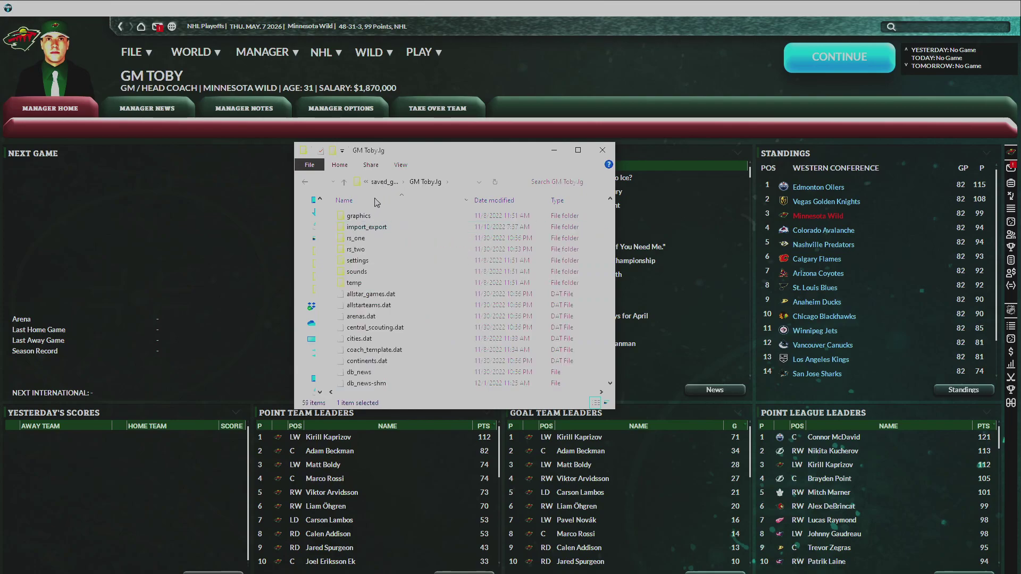
left_click(384, 183)
Step: Open the save's folder and go through import_export and csv into the EOY 2026 folder
double_click(372, 218)
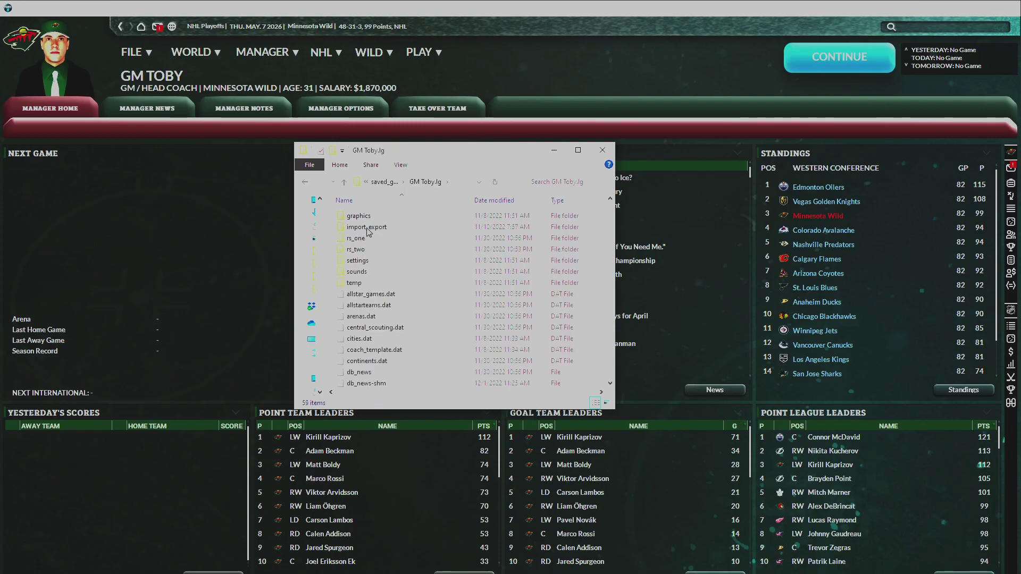
double_click(367, 227)
double_click(353, 217)
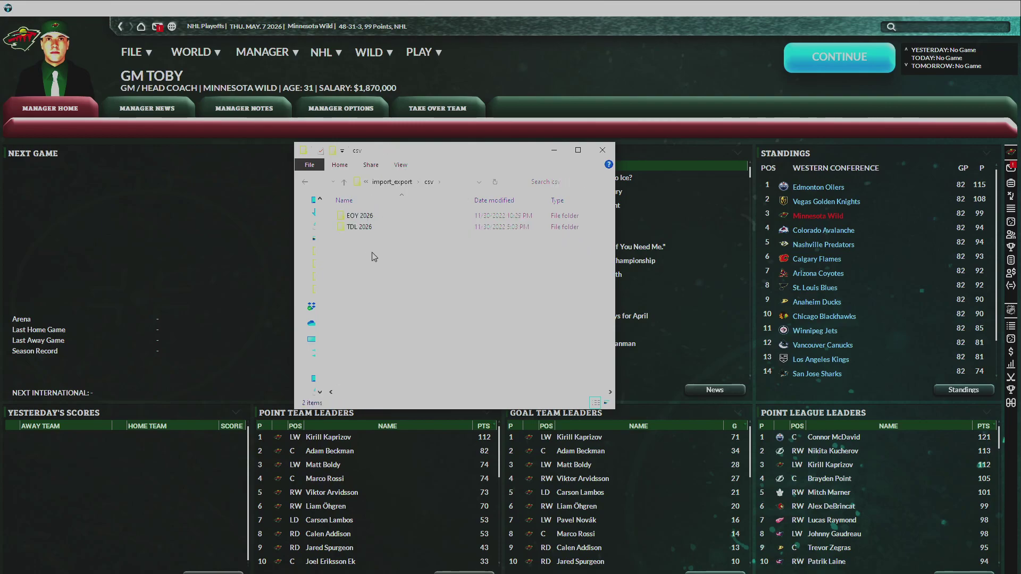
double_click(359, 216)
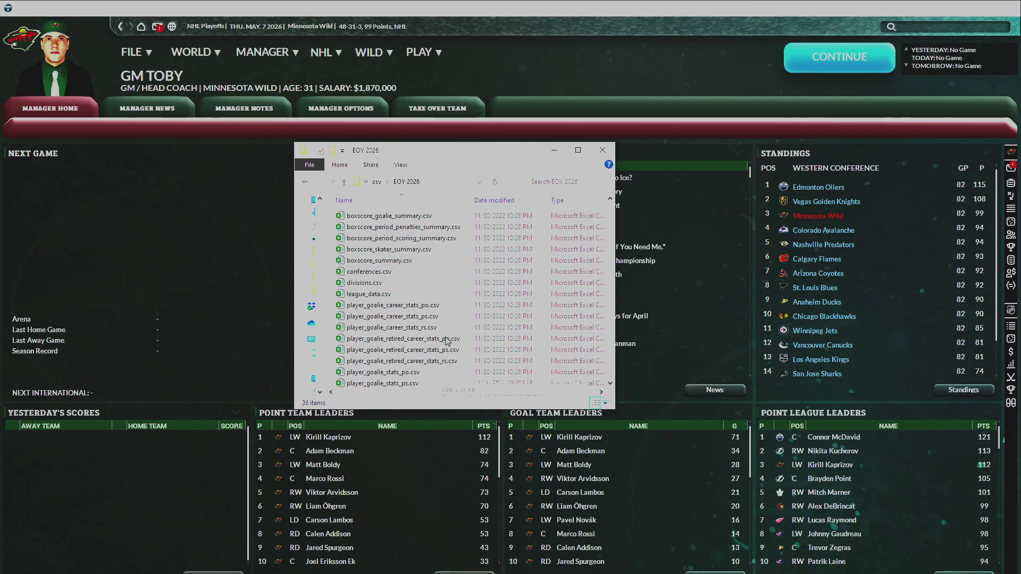
Step: Place the EOY 2026 folder window beside the Google Sheets window so its CSV files stay reachable
scroll(445, 347, "down", 5)
scroll(445, 347, "up", 5)
left_click_drag(994, 126, 995, 123)
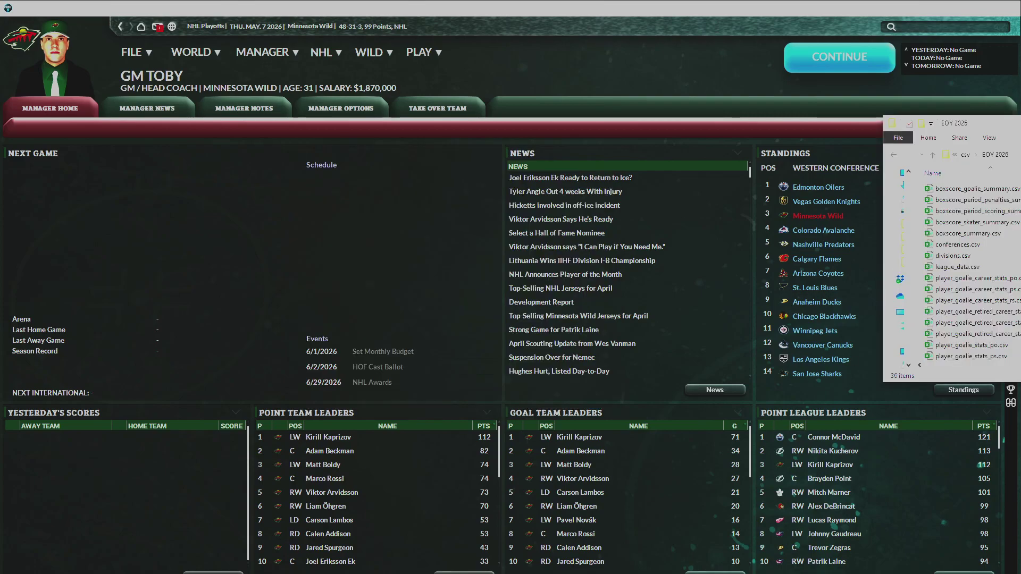
key("alt+Tab")
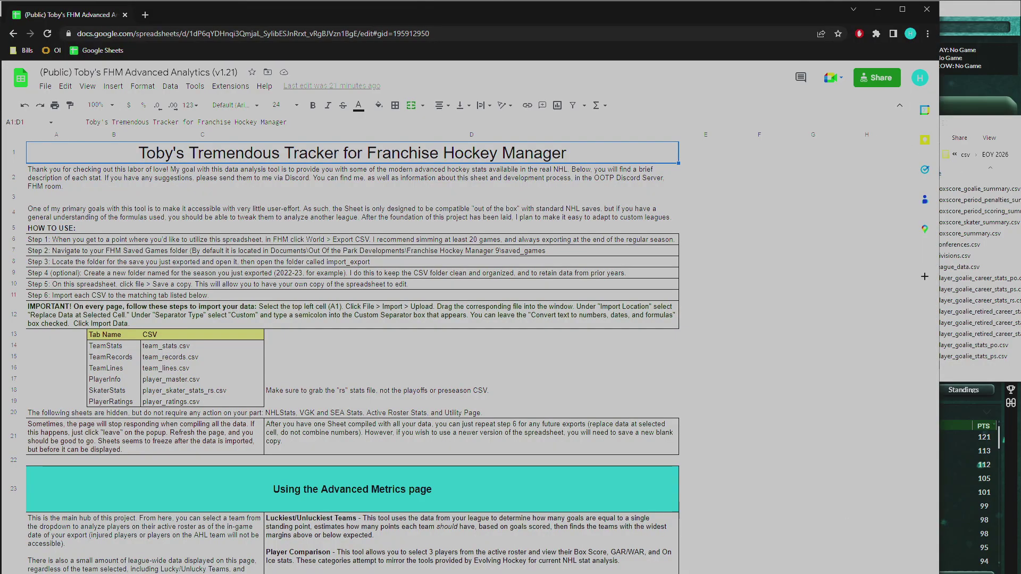
left_click_drag(964, 123, 1020, 132)
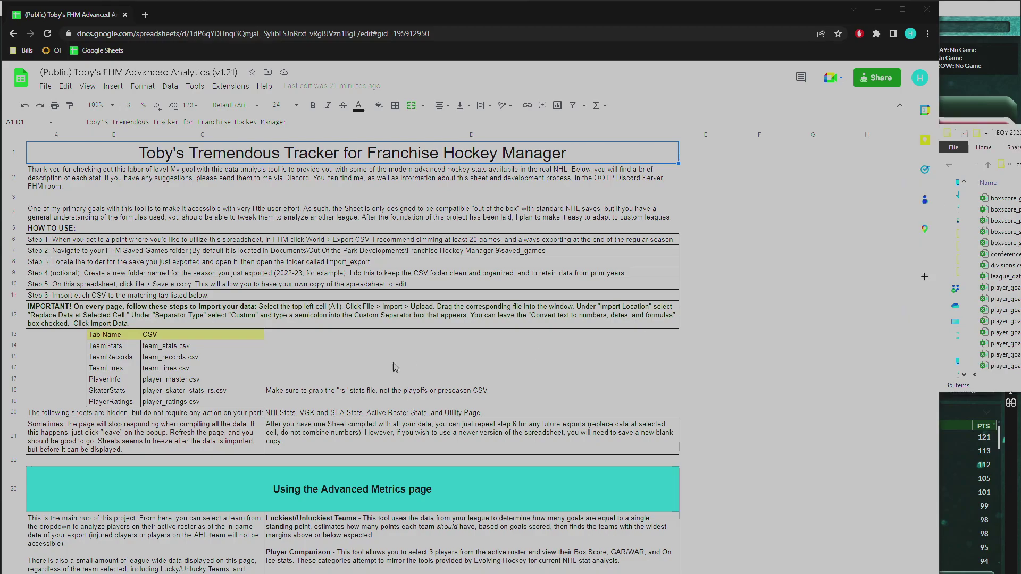
Step: Upload team_stats.csv from the EOY 2026 folder as an import for the TeamStats sheet
left_click(160, 573)
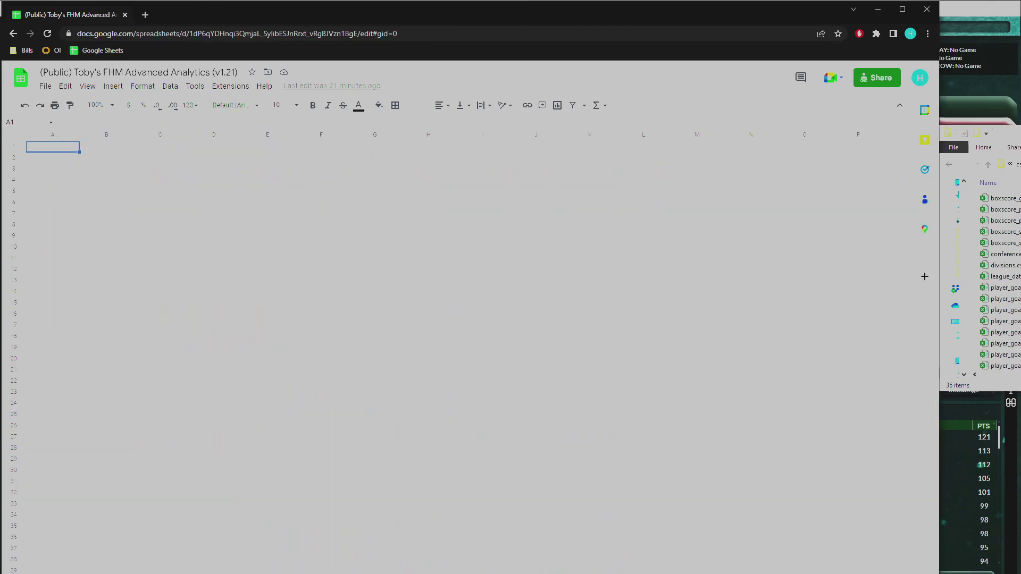
left_click(46, 86)
left_click(77, 148)
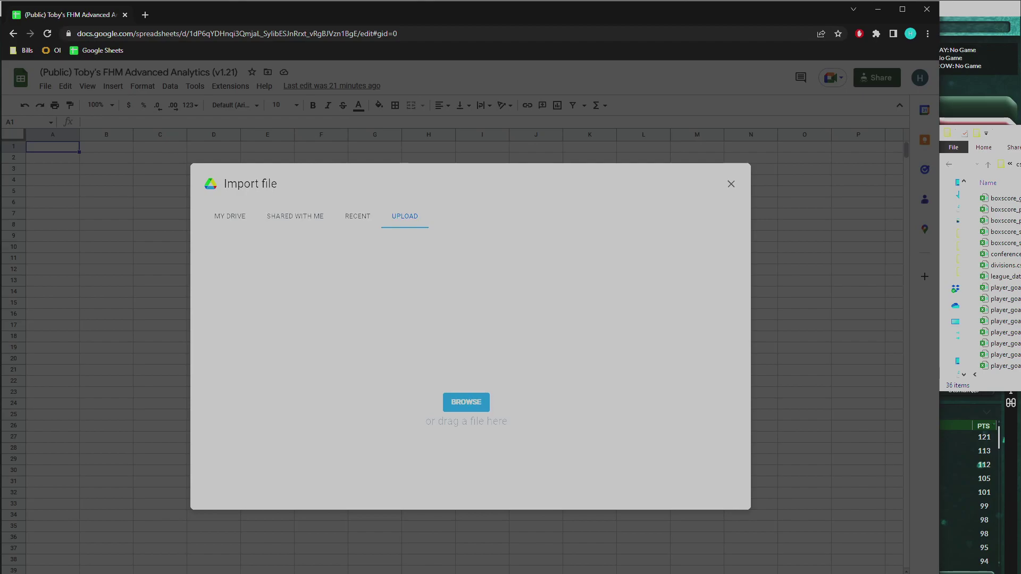
scroll(999, 282, "down", 6)
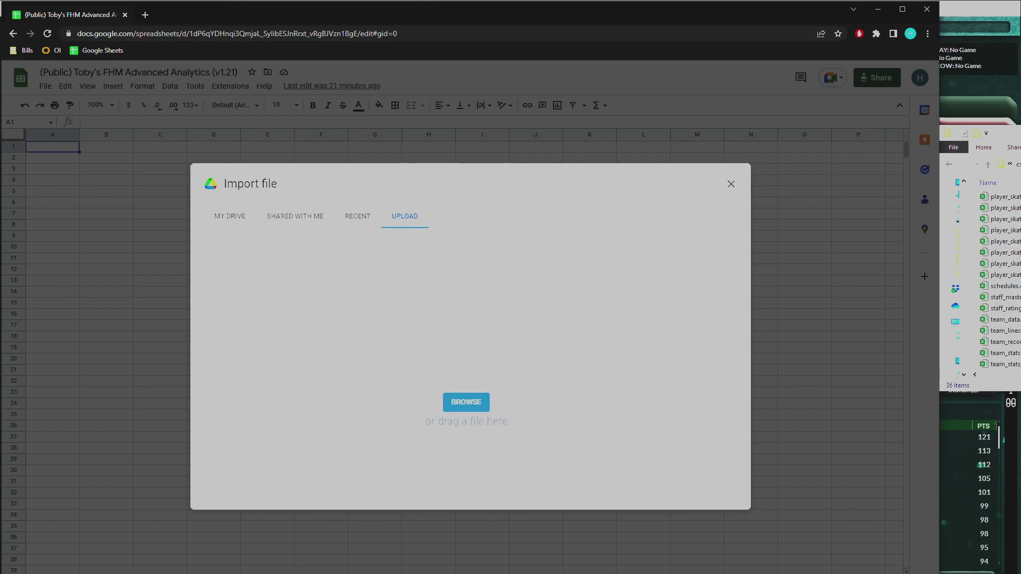
left_click_drag(999, 364, 485, 367)
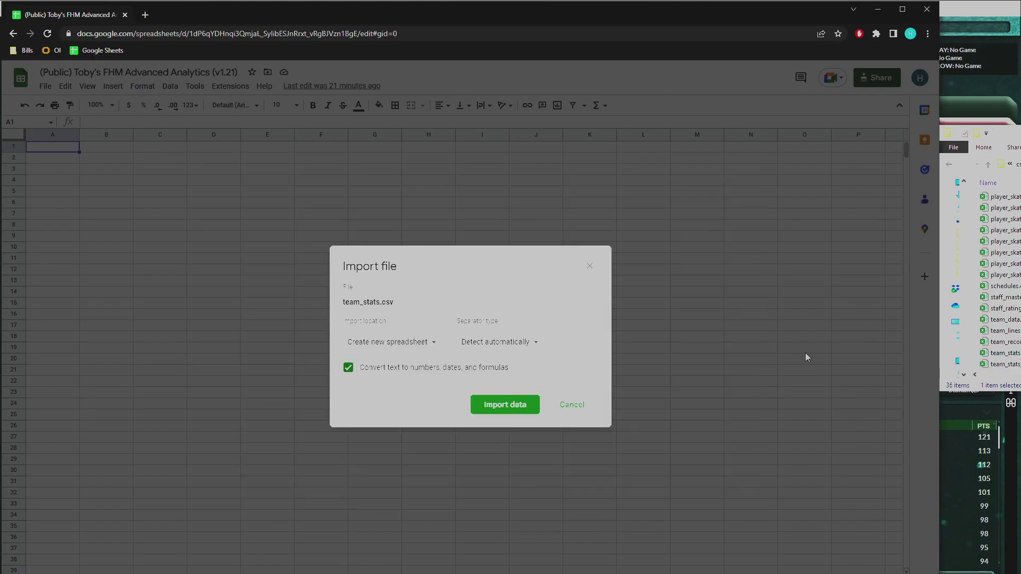
Step: Import team_stats.csv by replacing data at the selected cell, with a semicolon as custom separator
left_click(427, 346)
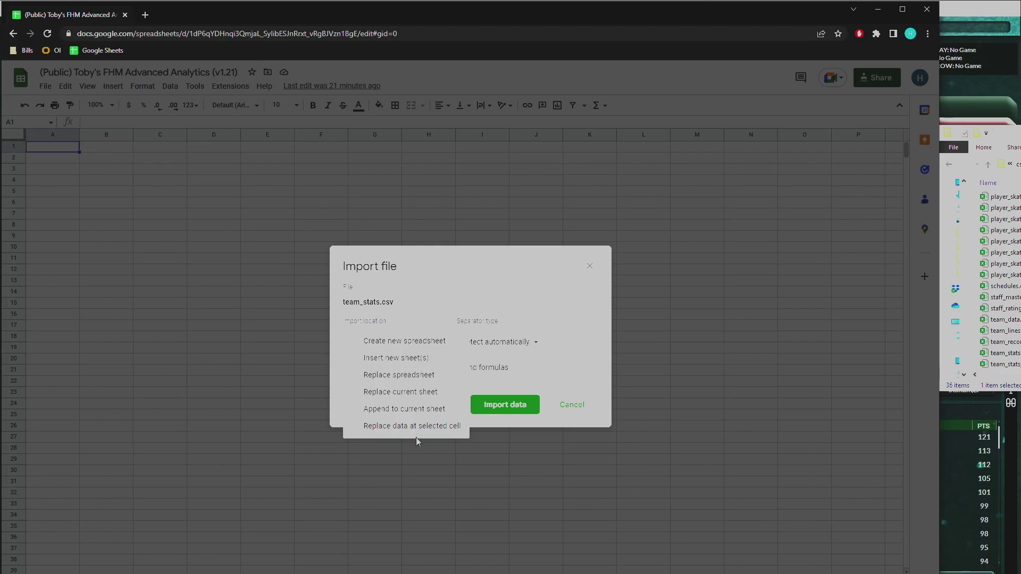
left_click(413, 428)
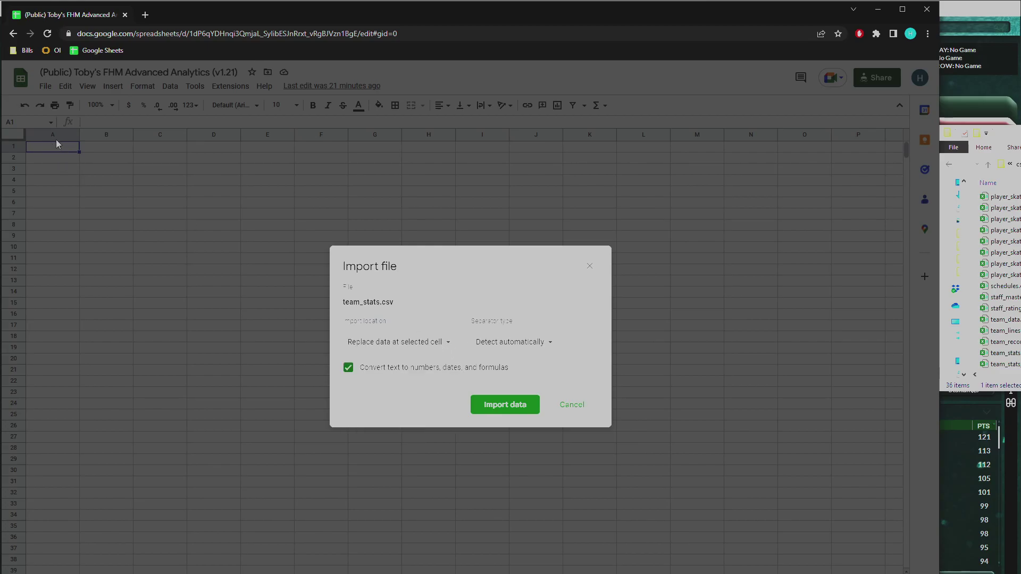
left_click(519, 344)
left_click(518, 397)
left_click(545, 349)
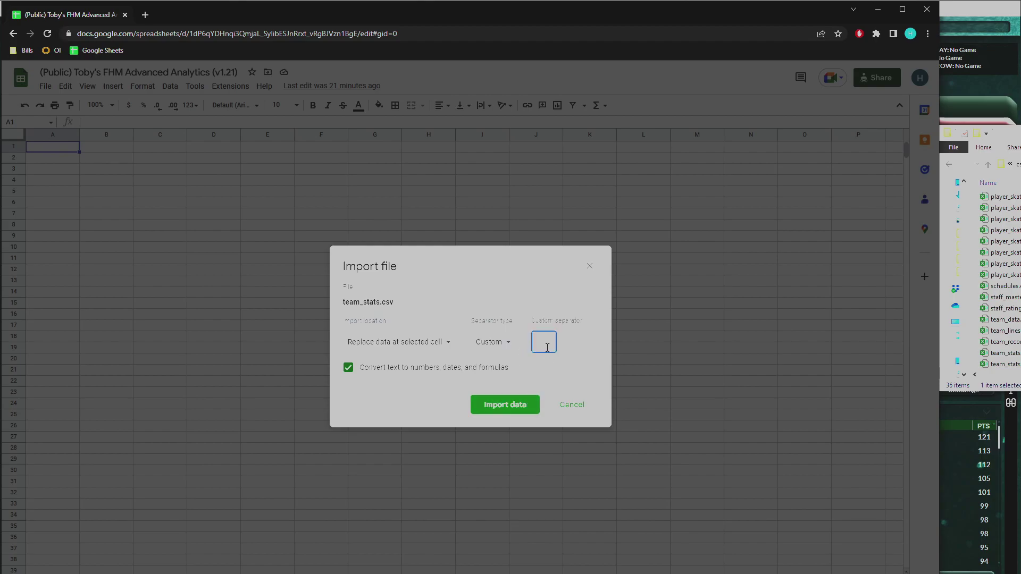
left_click(503, 405)
Step: Upload team_records.csv from the EOY 2026 folder as an import for the TeamRecords sheet
left_click(287, 573)
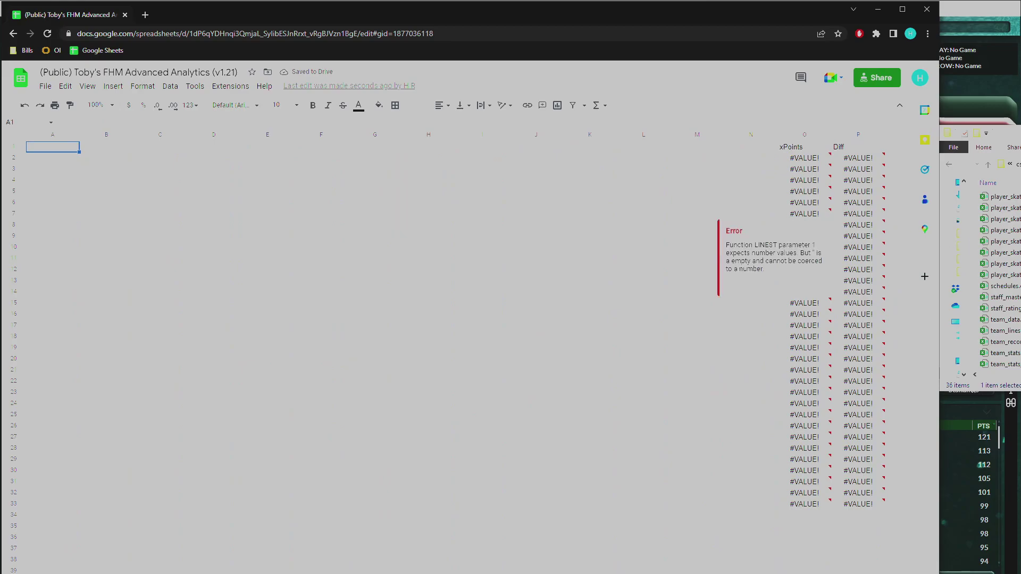
left_click(46, 86)
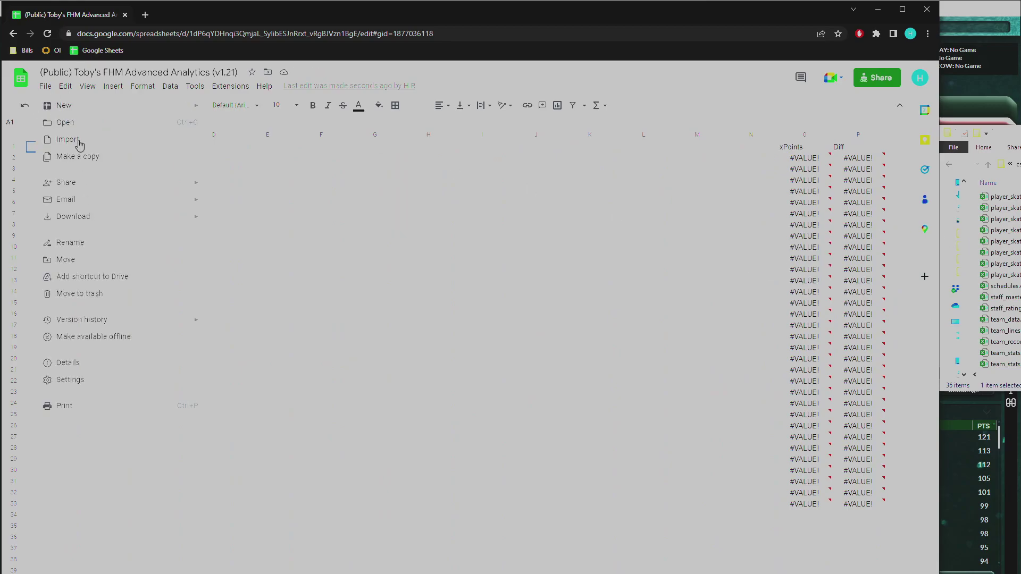
left_click(79, 142)
left_click(409, 217)
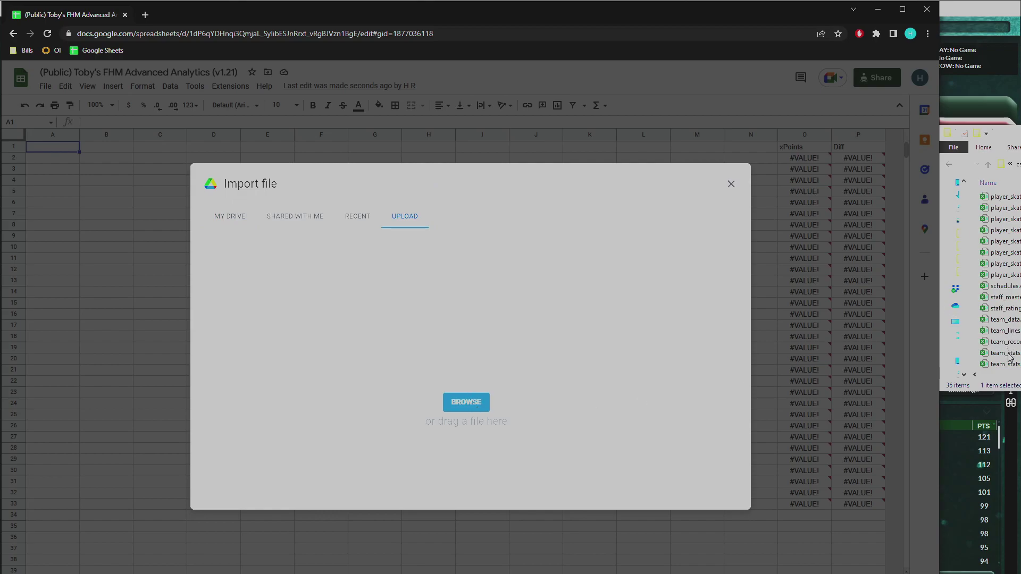
left_click_drag(1017, 343, 492, 358)
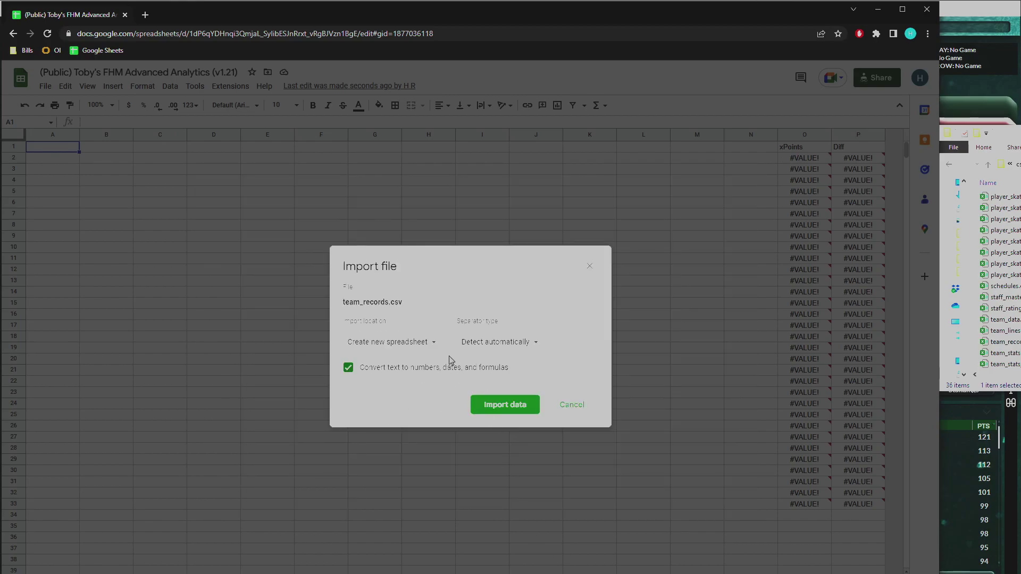
Step: Import team_records.csv by replacing data at the selected cell, with a semicolon as custom separator
left_click(430, 342)
left_click(408, 429)
left_click(488, 351)
left_click(498, 402)
left_click(543, 344)
type(";")
left_click(497, 407)
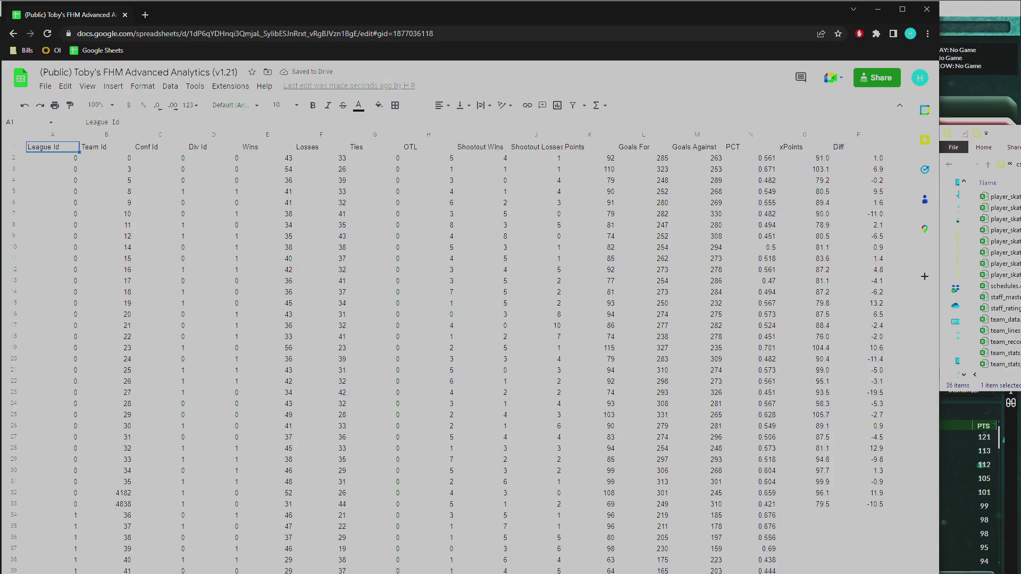
Step: Upload team_lines.csv from the EOY 2026 folder as an import for the empty TeamLines sheet
left_click(45, 86)
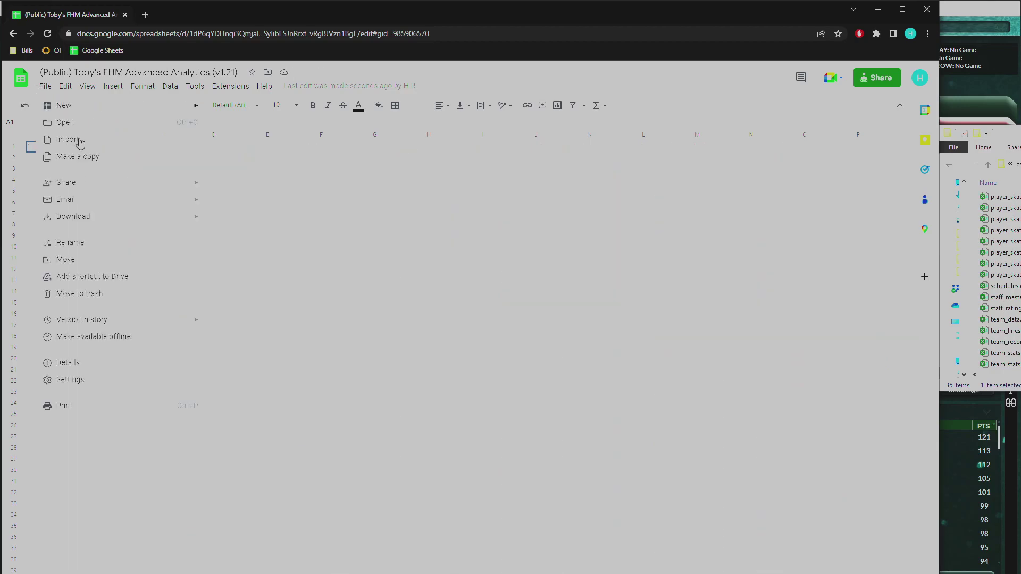
left_click(80, 141)
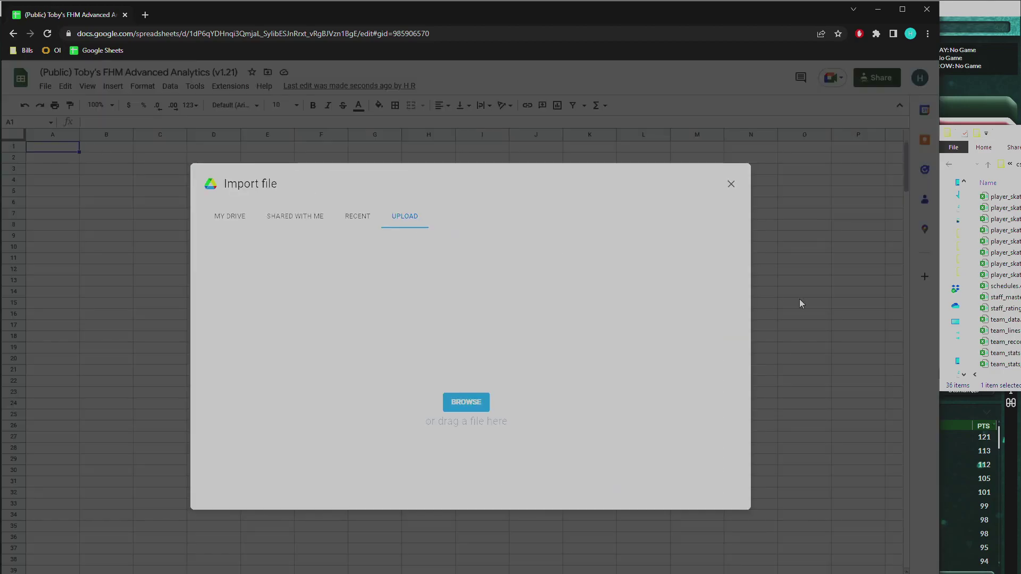
left_click(1012, 334)
left_click_drag(1012, 334, 476, 358)
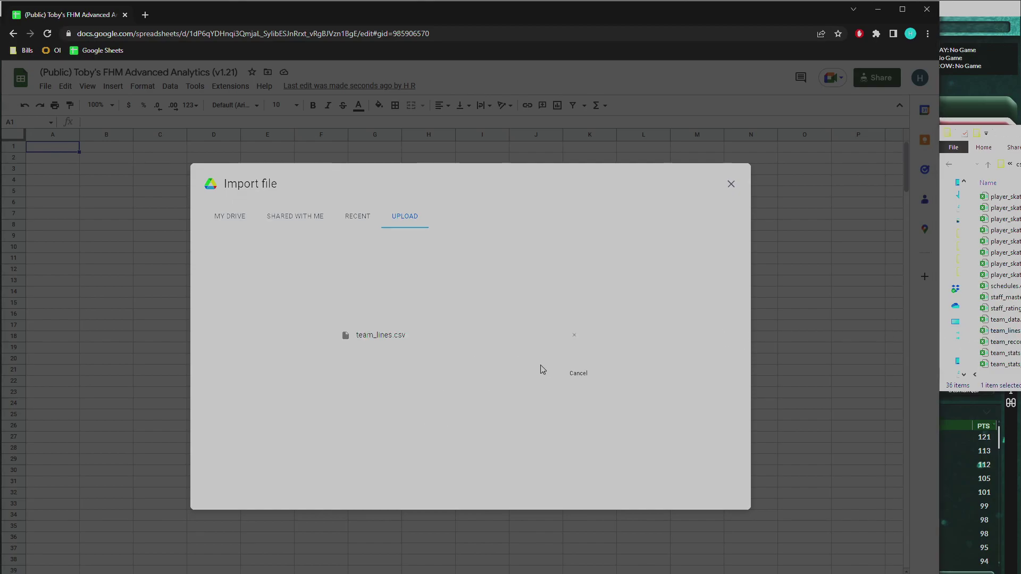
Step: Import team_lines.csv by replacing data at the selected cell, with a semicolon as custom separator
left_click(423, 346)
left_click(410, 425)
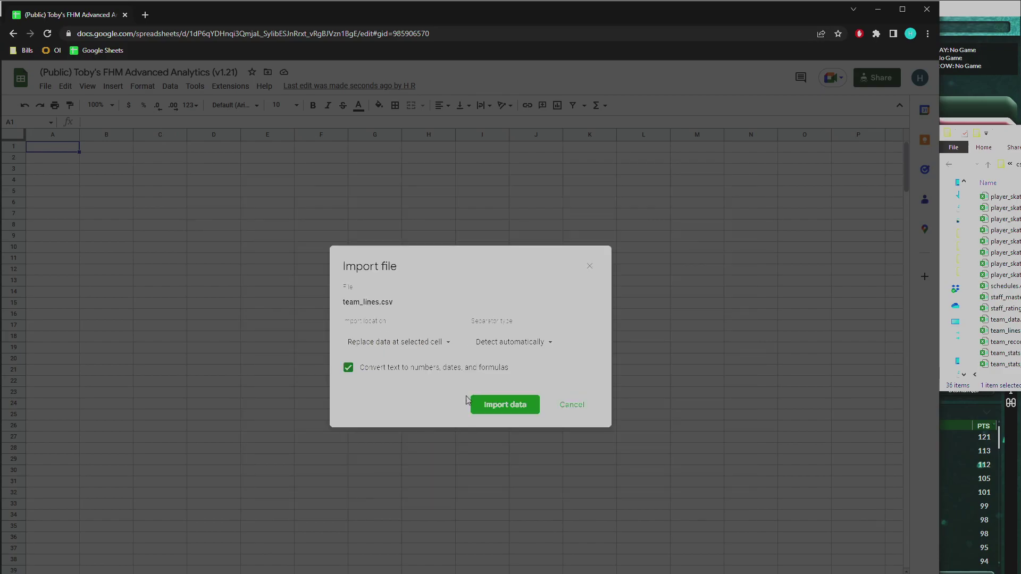
left_click(513, 342)
left_click(515, 394)
left_click(541, 341)
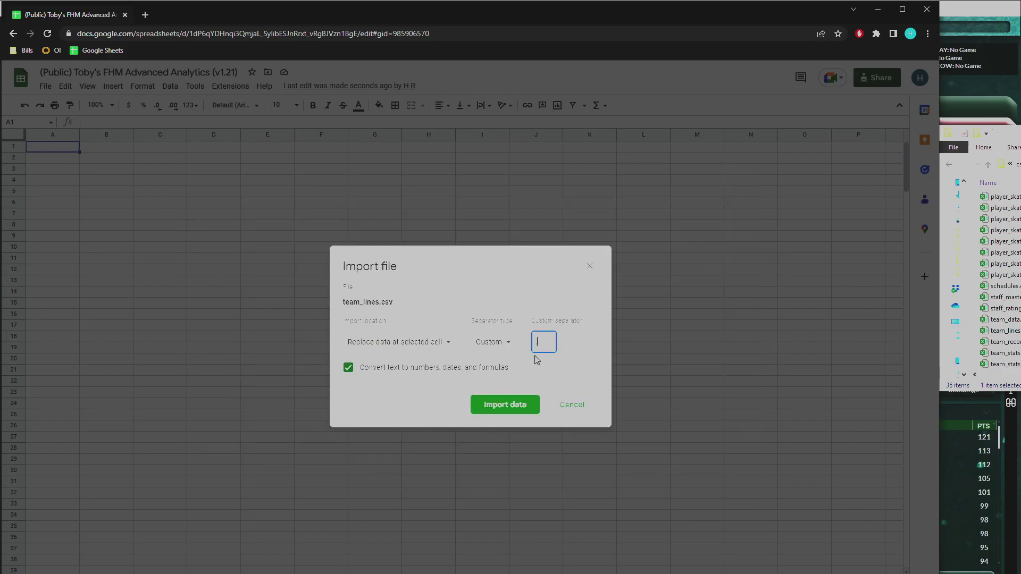
left_click(501, 405)
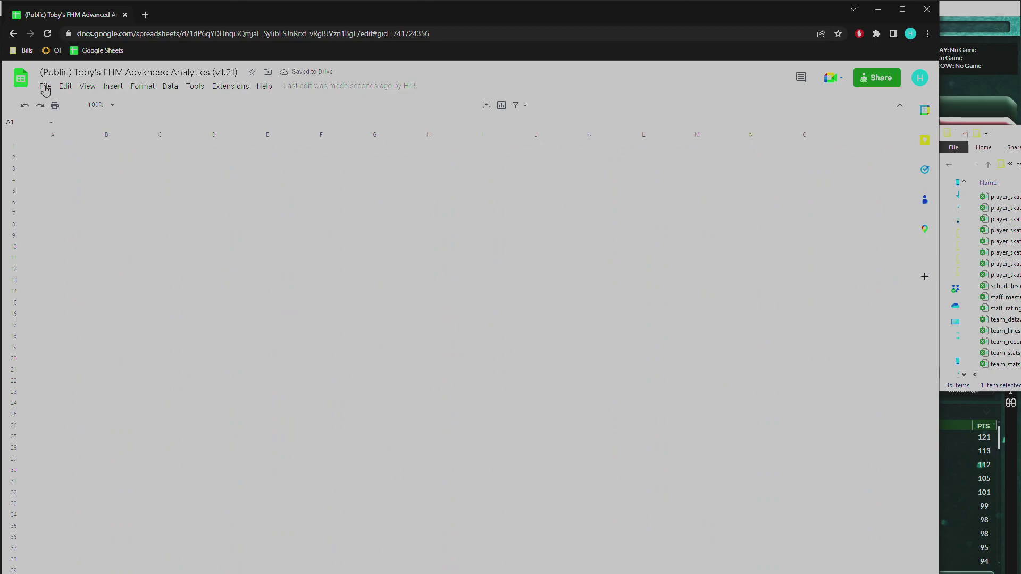
Step: Upload player_master.csv from the EOY 2026 folder as an import for the empty player master sheet
left_click(45, 88)
left_click(67, 141)
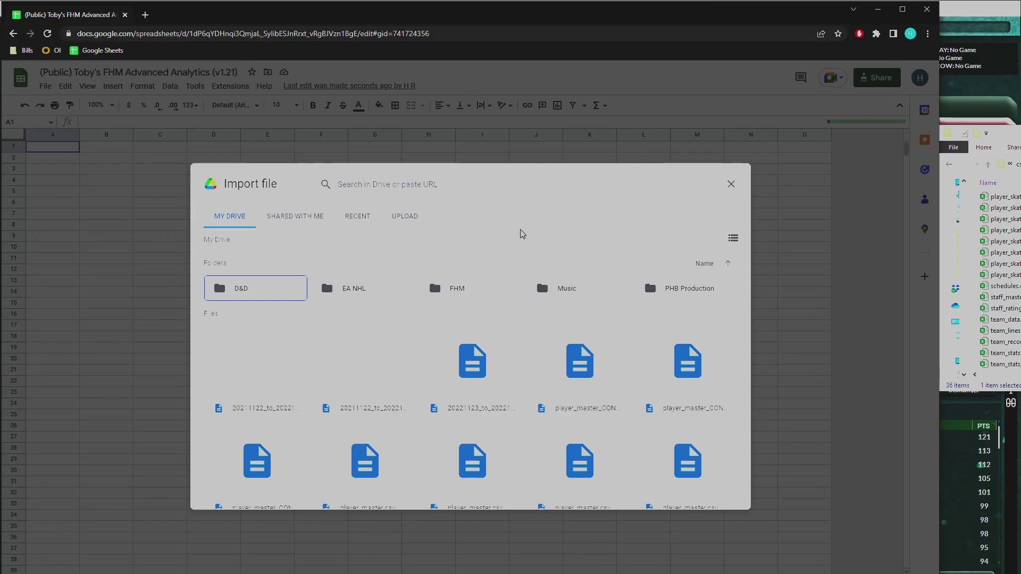
left_click(395, 220)
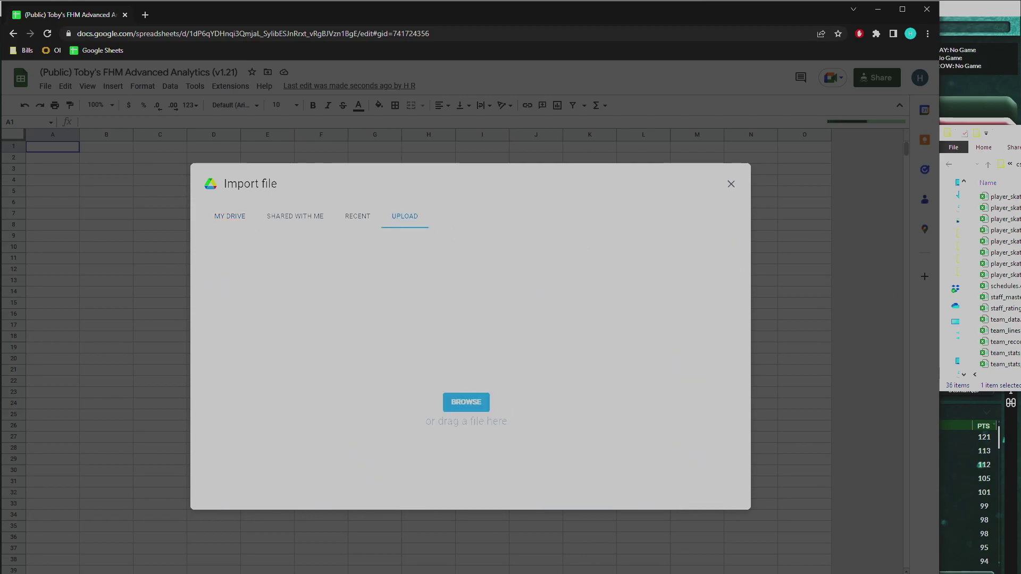
scroll(999, 277, "up", 1)
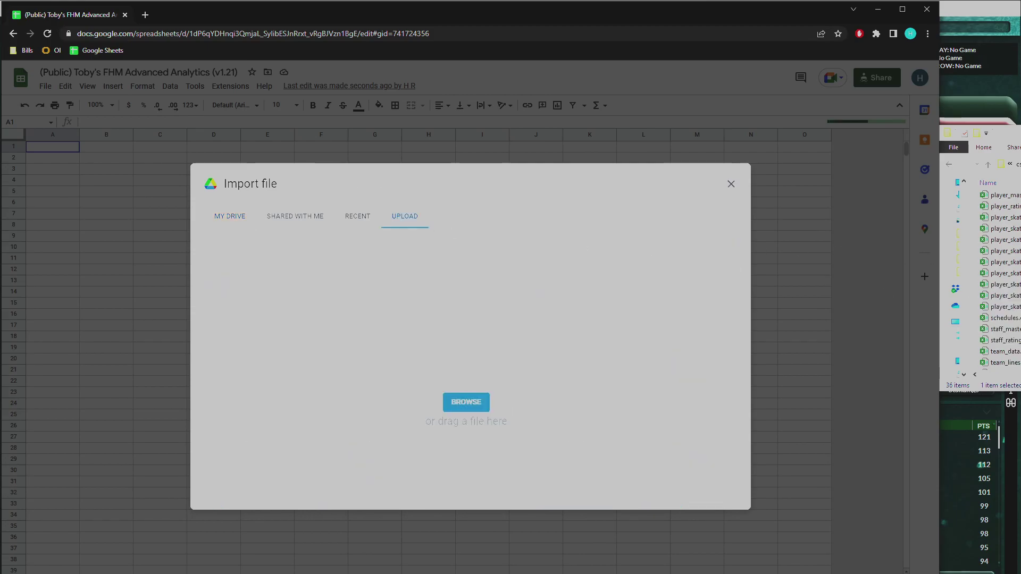
scroll(1000, 277, "up", 1)
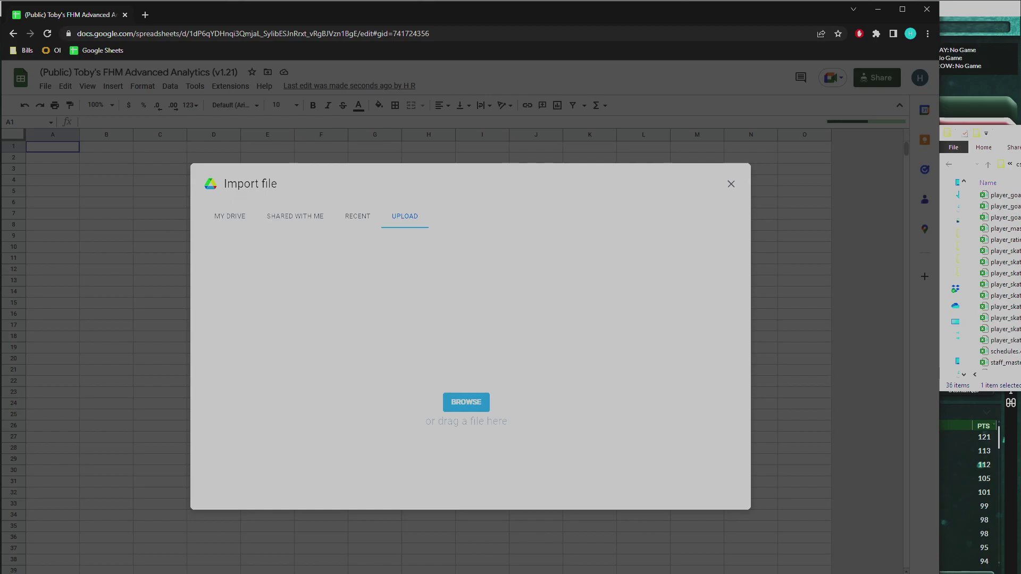
left_click_drag(451, 359, 461, 344)
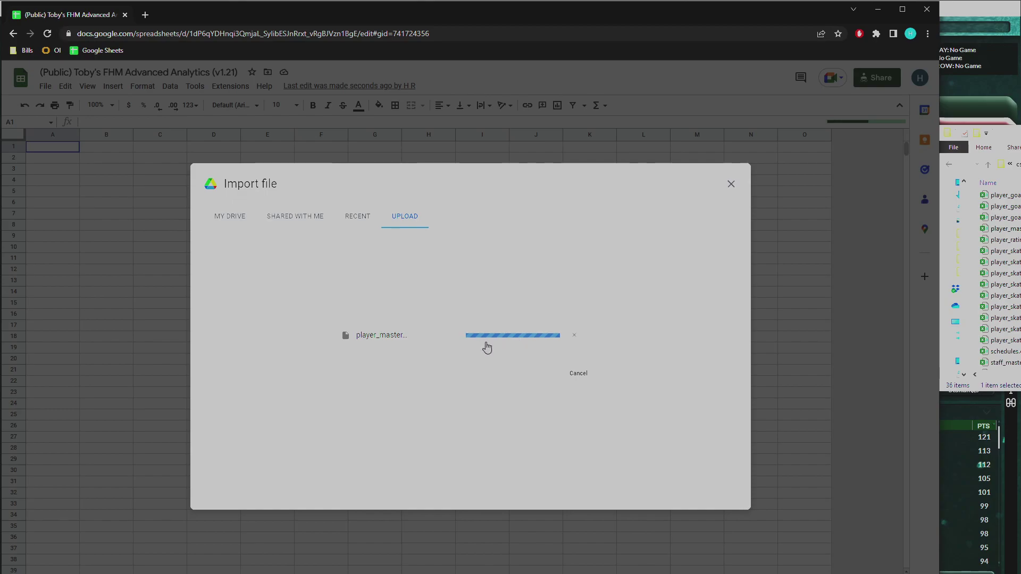
Step: Import player_master.csv by replacing data at the selected cell, with a custom separator
left_click(410, 344)
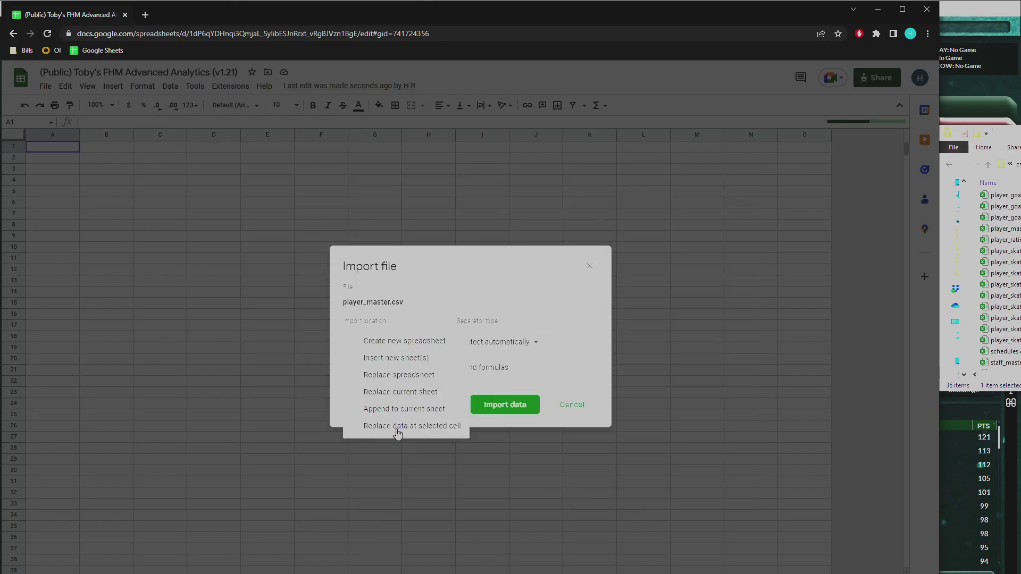
left_click(398, 434)
left_click(513, 343)
left_click(509, 395)
left_click(532, 340)
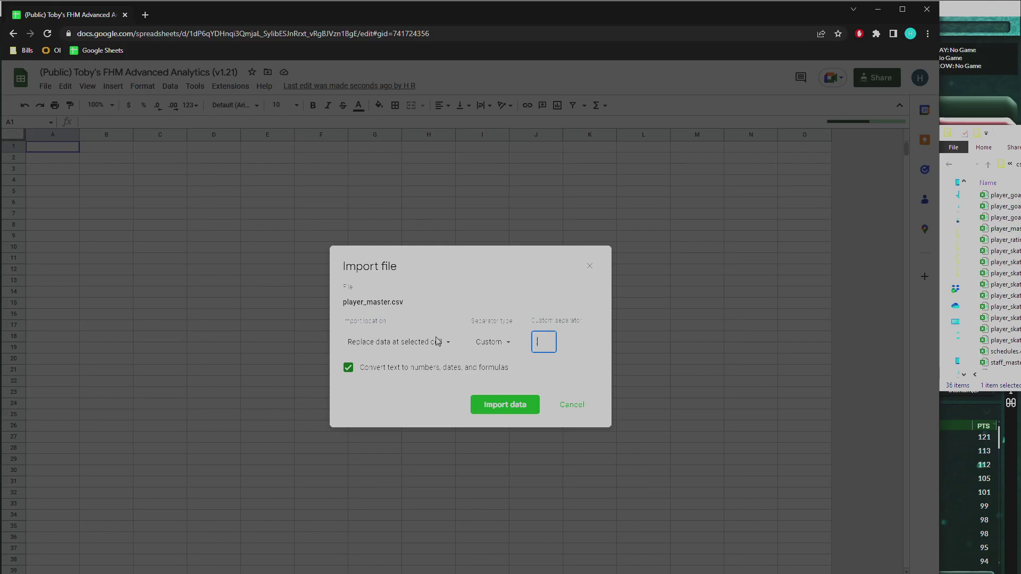
key("Return")
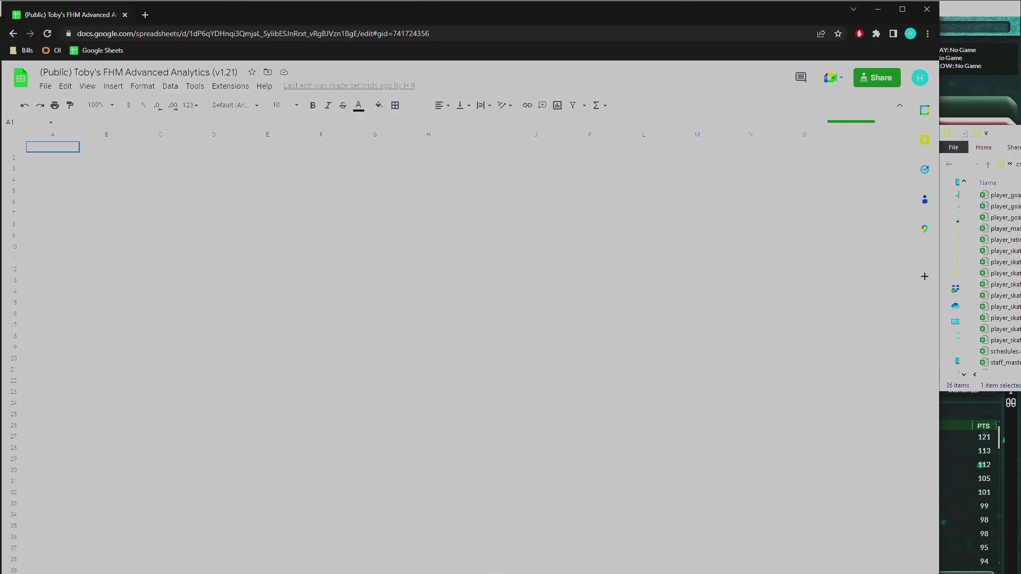
Step: Upload player_ratings.csv from the EOY 2026 folder as an import for the empty player ratings sheet
left_click(47, 33)
left_click(43, 87)
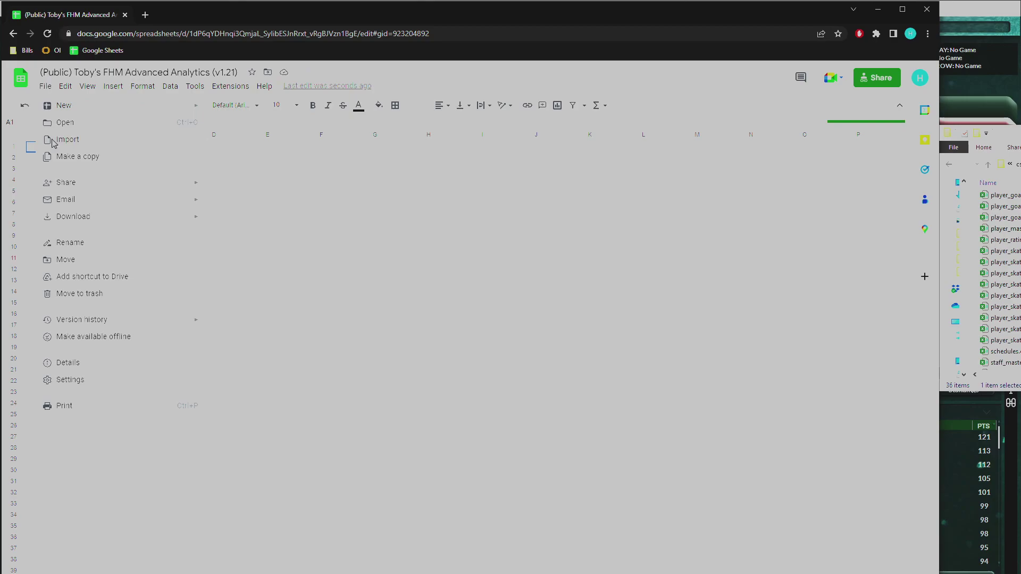
left_click(47, 138)
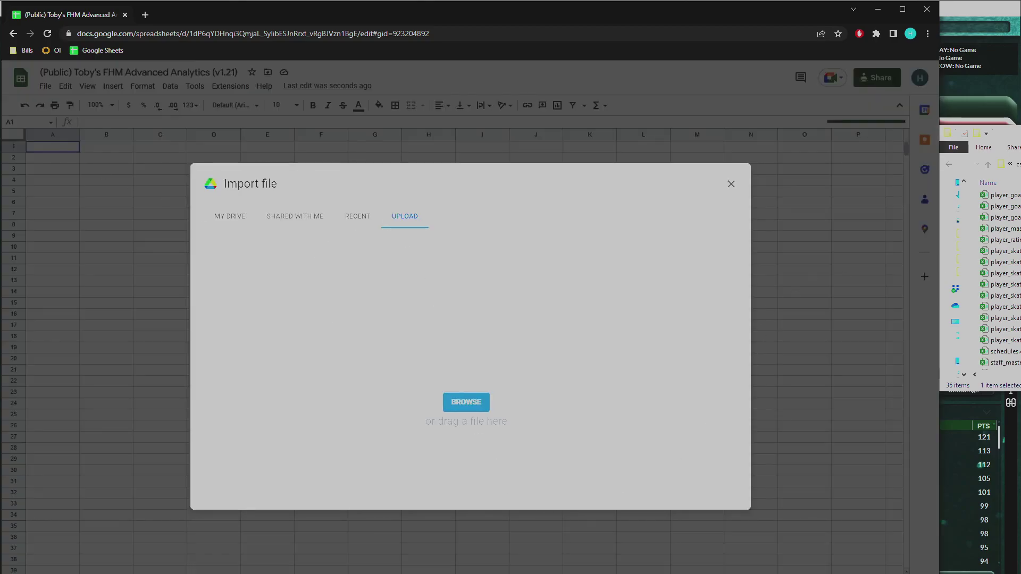
left_click_drag(1004, 240, 483, 349)
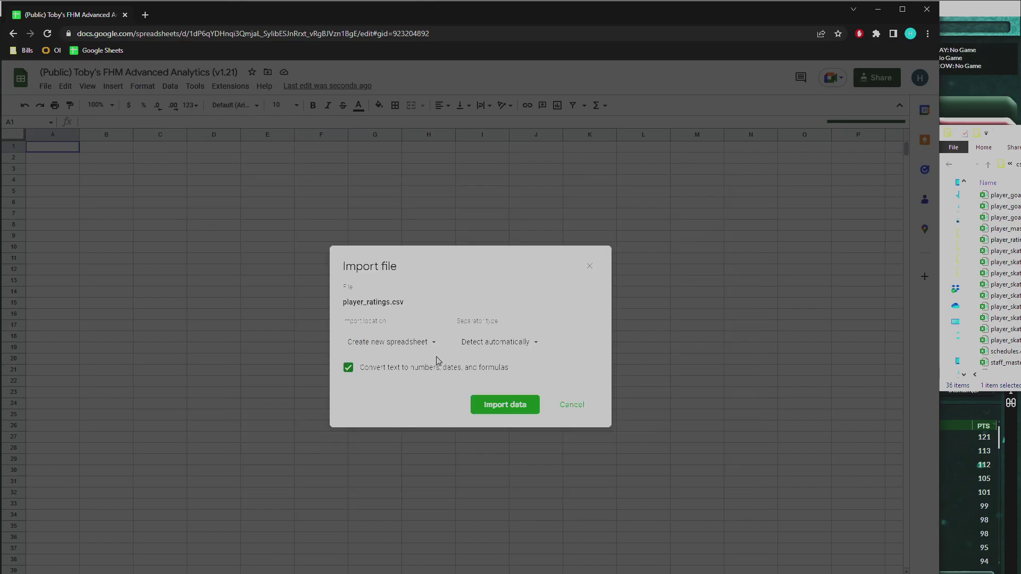
Step: Import player_ratings.csv by replacing data at the selected cell, with a semicolon as custom separator
left_click(432, 351)
left_click(419, 426)
left_click(511, 344)
left_click(504, 390)
left_click(541, 340)
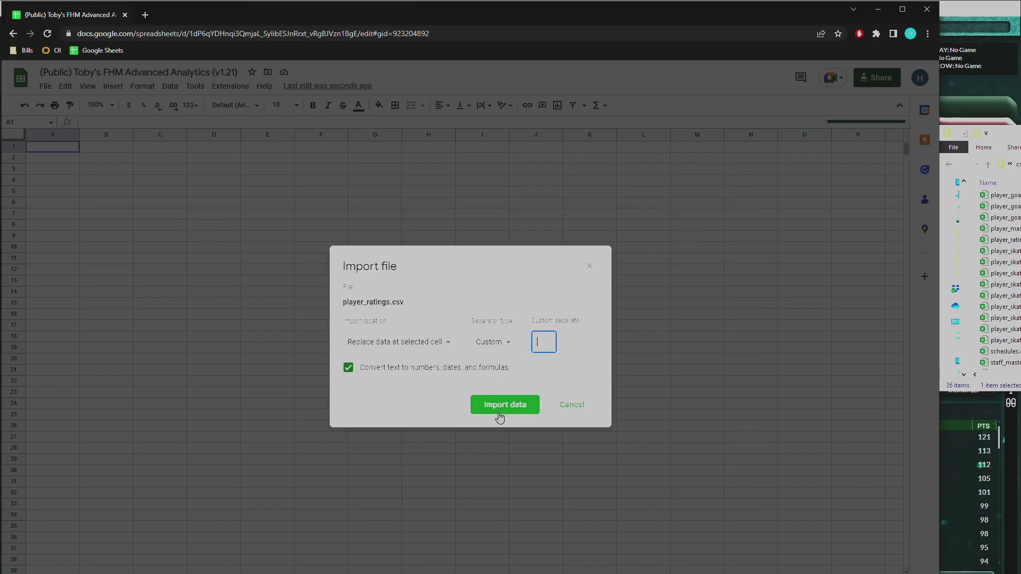
type(";")
left_click(494, 409)
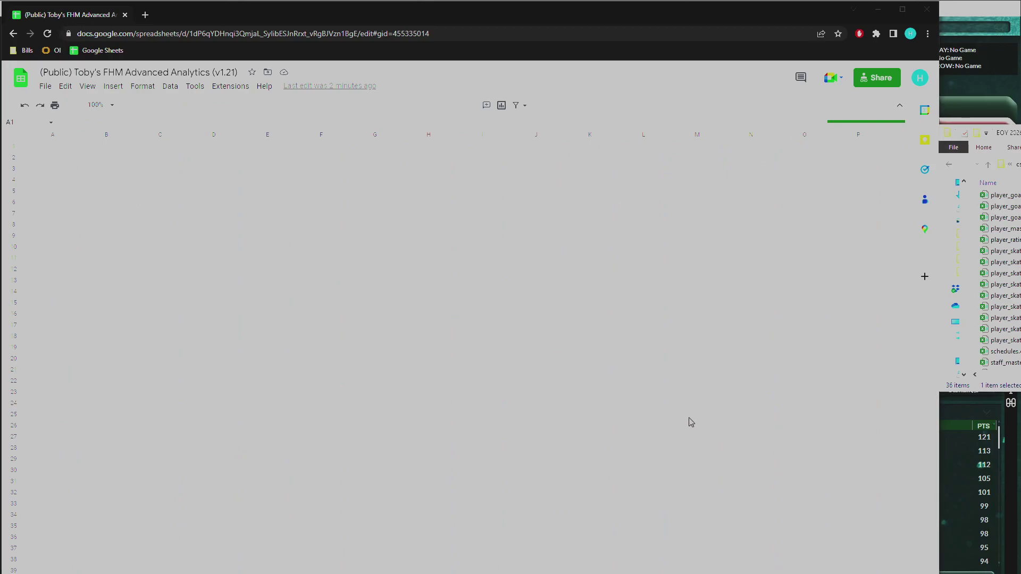
Step: Upload player_skater_stats_rs.csv from the EOY 2026 folder as an import for the empty skater stats sheet
scroll(1010, 309, "down", 2)
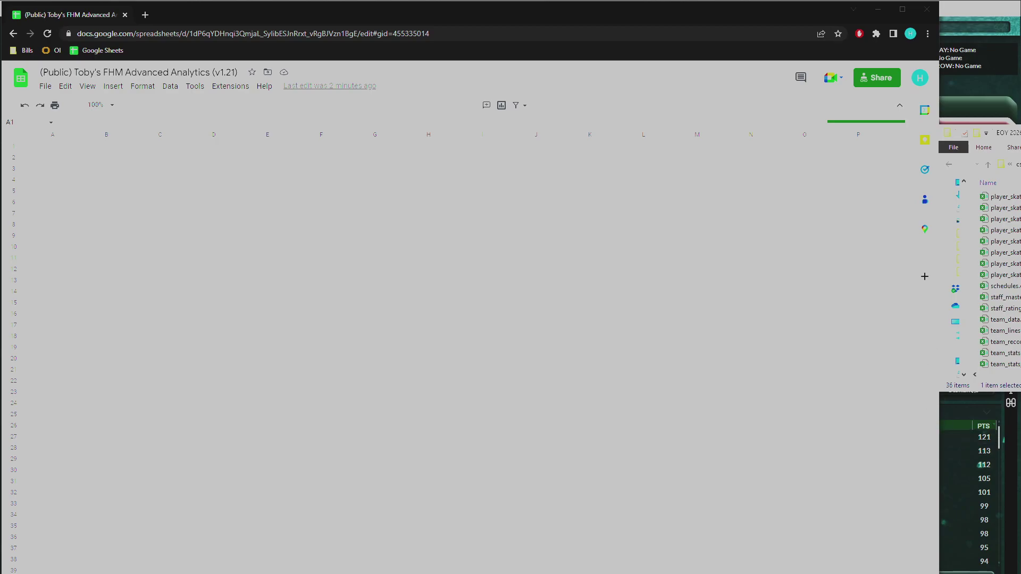
left_click(46, 86)
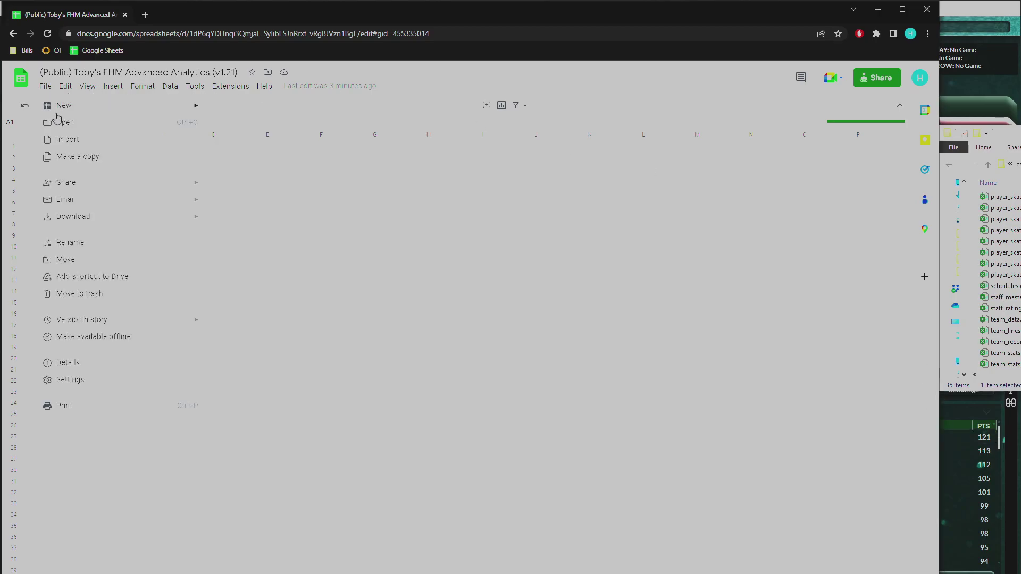
left_click(63, 139)
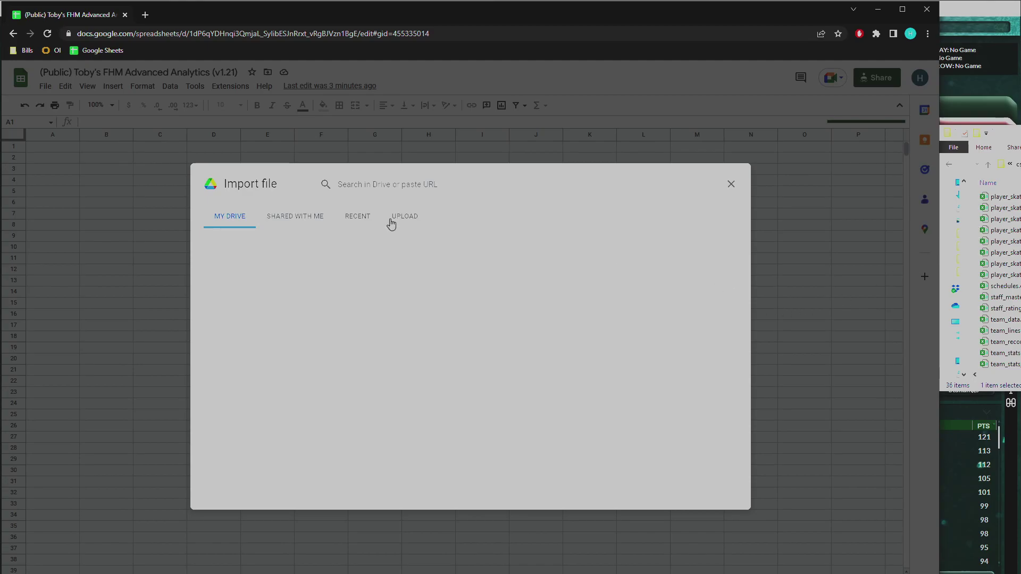
left_click(402, 222)
left_click_drag(984, 133, 515, 130)
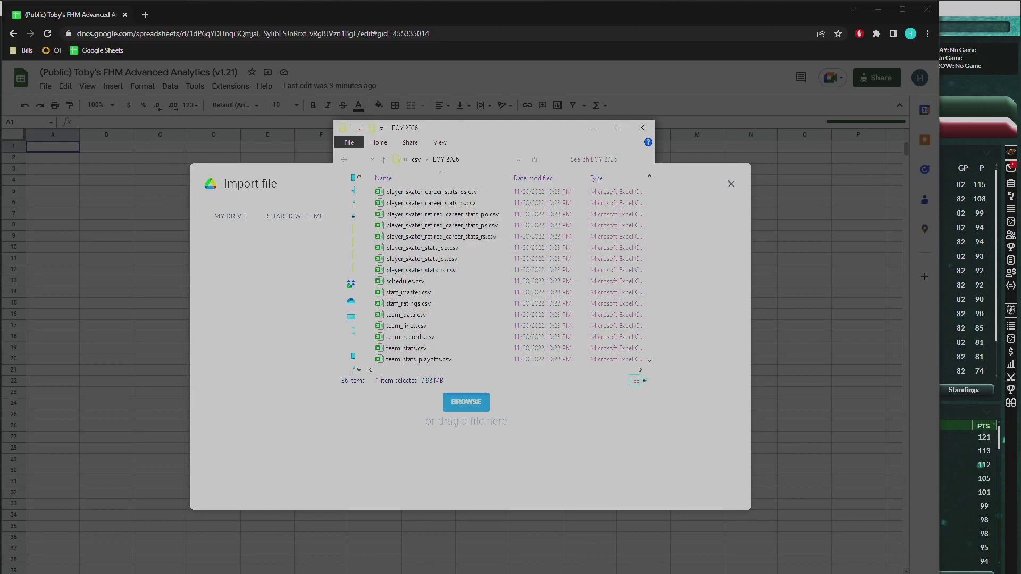
left_click_drag(494, 127, 1020, 128)
left_click_drag(1014, 274, 478, 346)
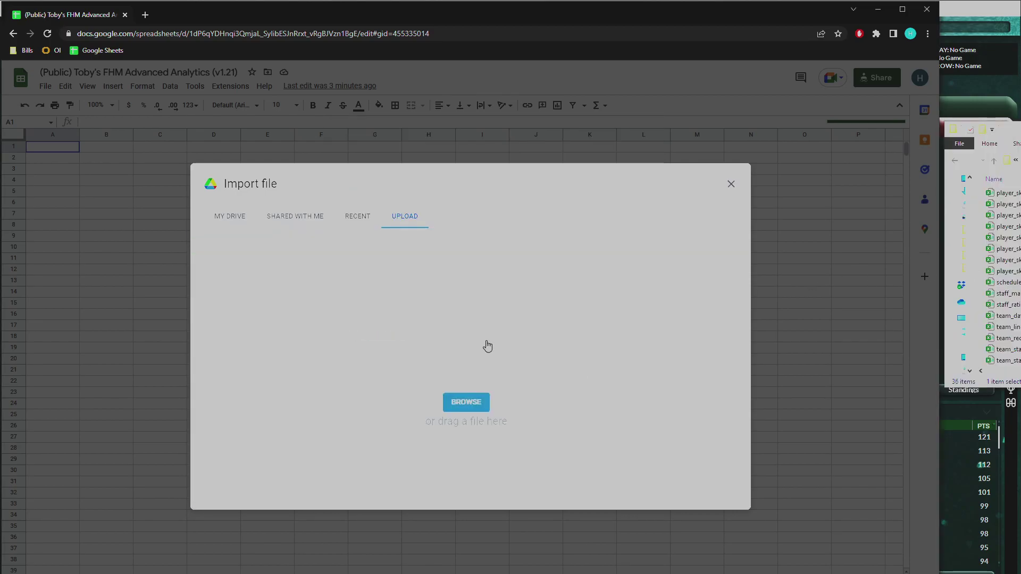
Step: Import player_skater_stats_rs.csv by replacing data at the selected cell, with a semicolon as custom separator
left_click(417, 344)
left_click(408, 428)
left_click(518, 344)
left_click(519, 393)
left_click(537, 345)
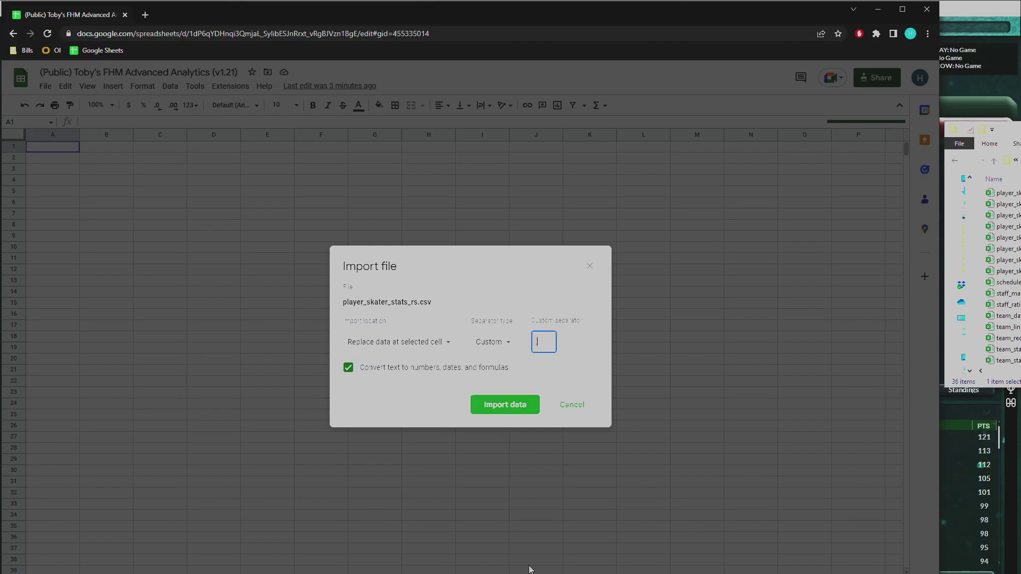
type(";")
key("Return")
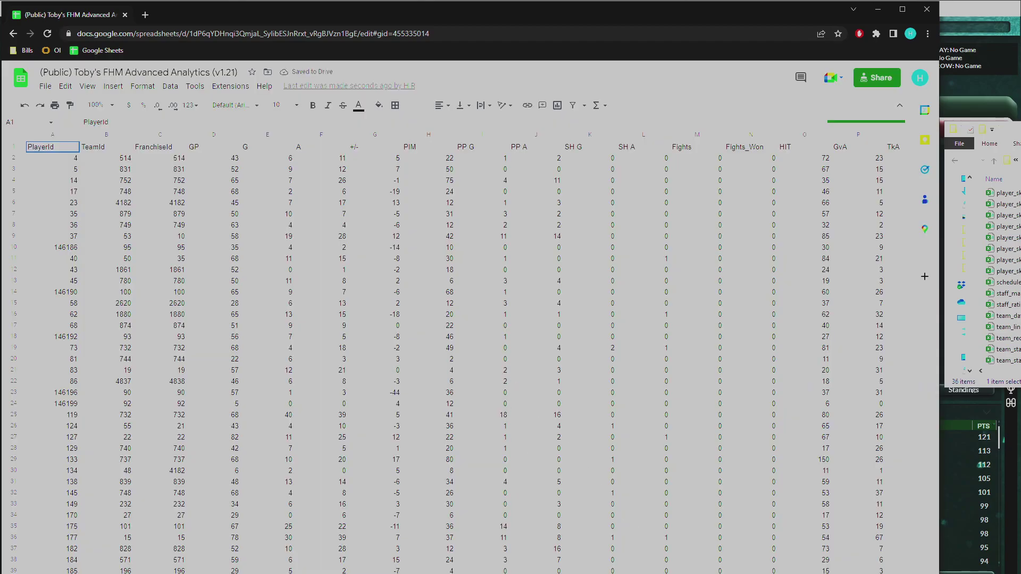
Step: On the dashboard sheet, examine expected and actual points of the luckiest and unluckiest teams, and view the choices in the team selector
left_click(12, 39)
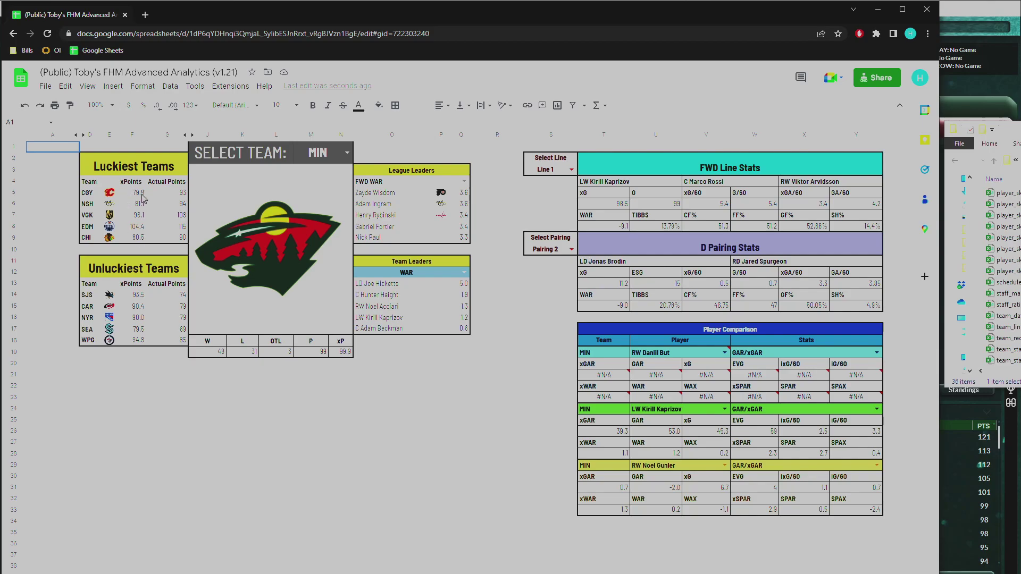
left_click(166, 194)
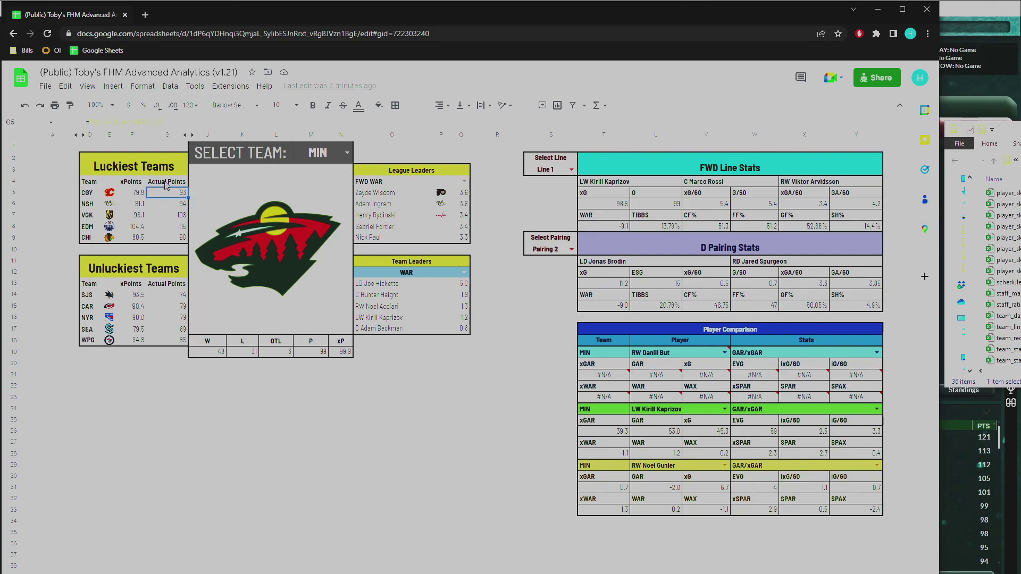
left_click(66, 195)
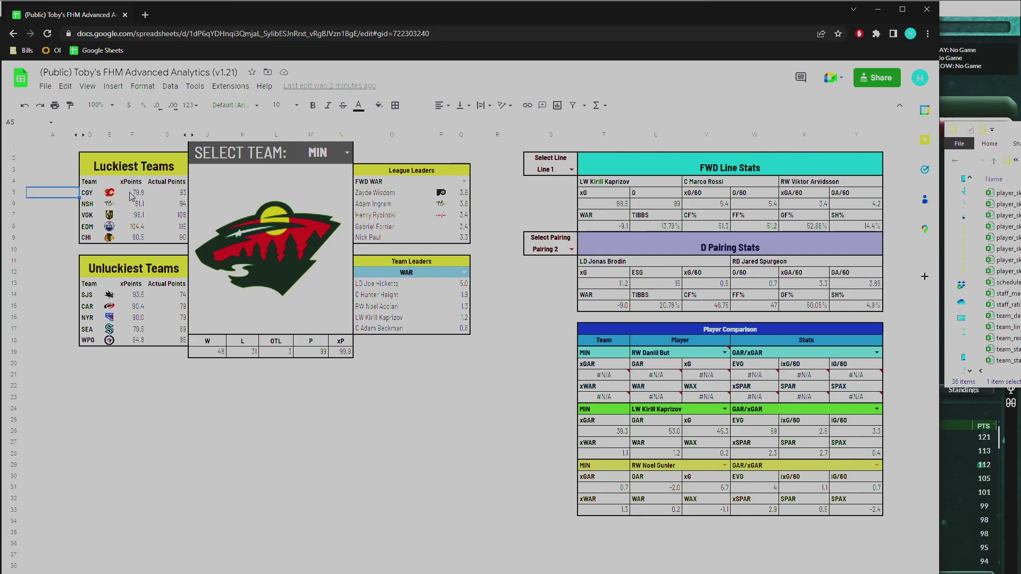
left_click(161, 195)
left_click(66, 284)
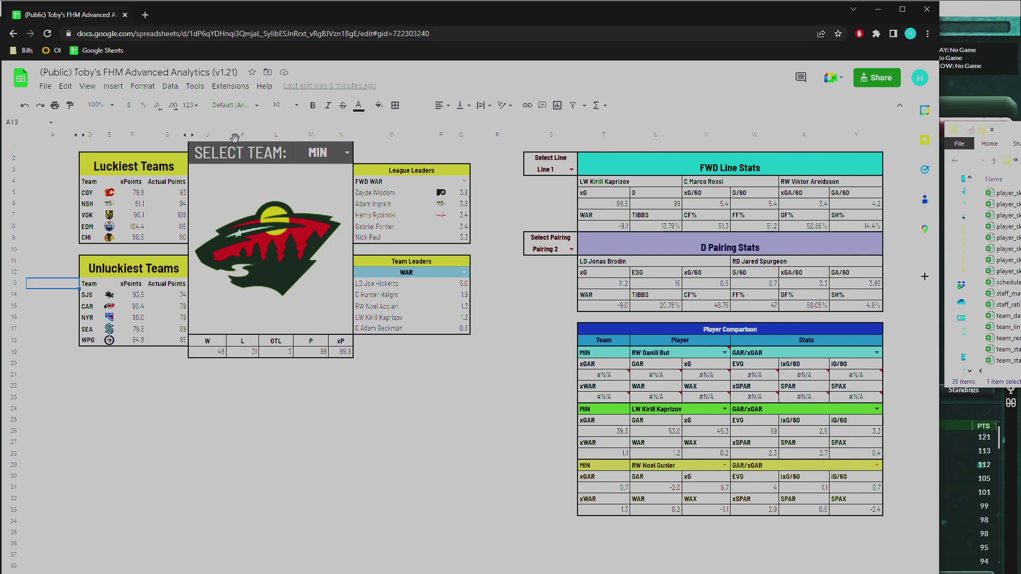
left_click(346, 153)
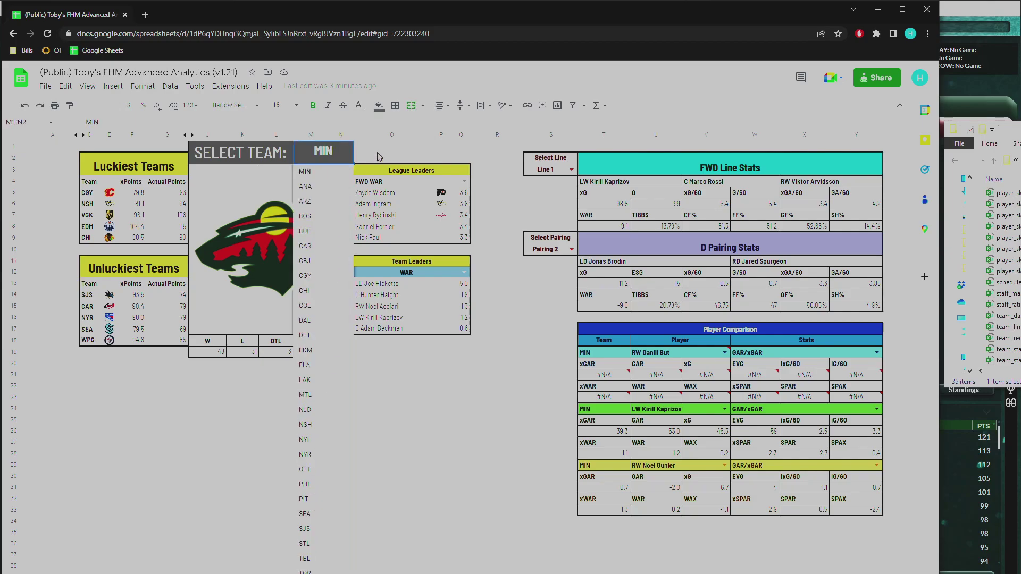
left_click(379, 154)
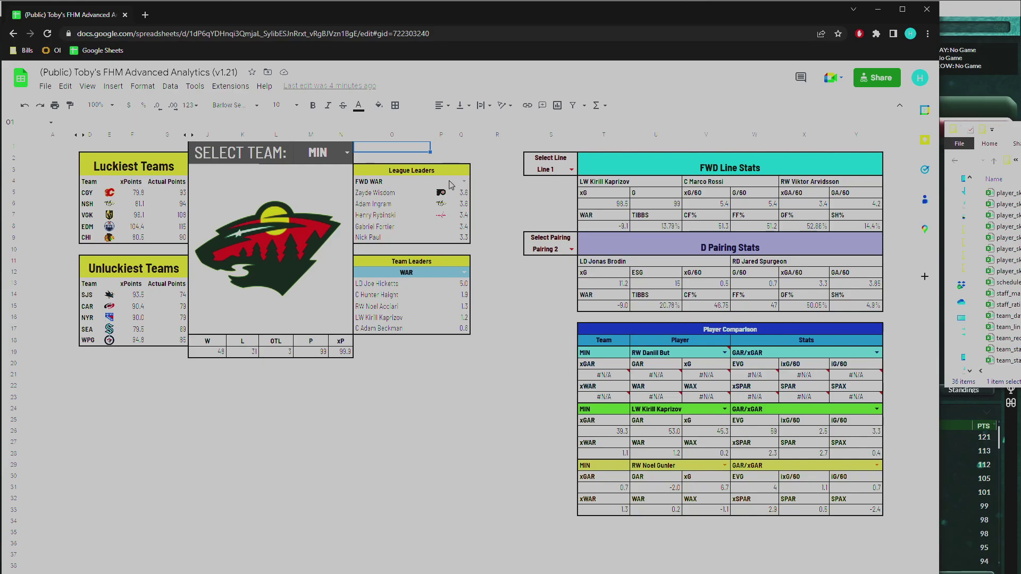
Step: Try the DEF WAR, DEF xG and FWD xG categories for the League Leaders table, and set it back to FWD WAR
left_click(406, 173)
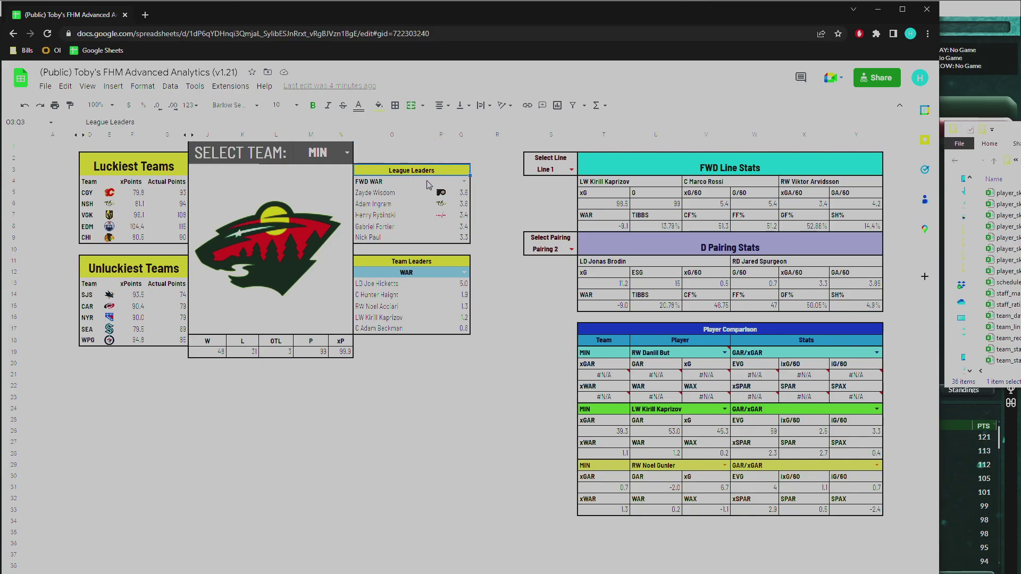
left_click(463, 182)
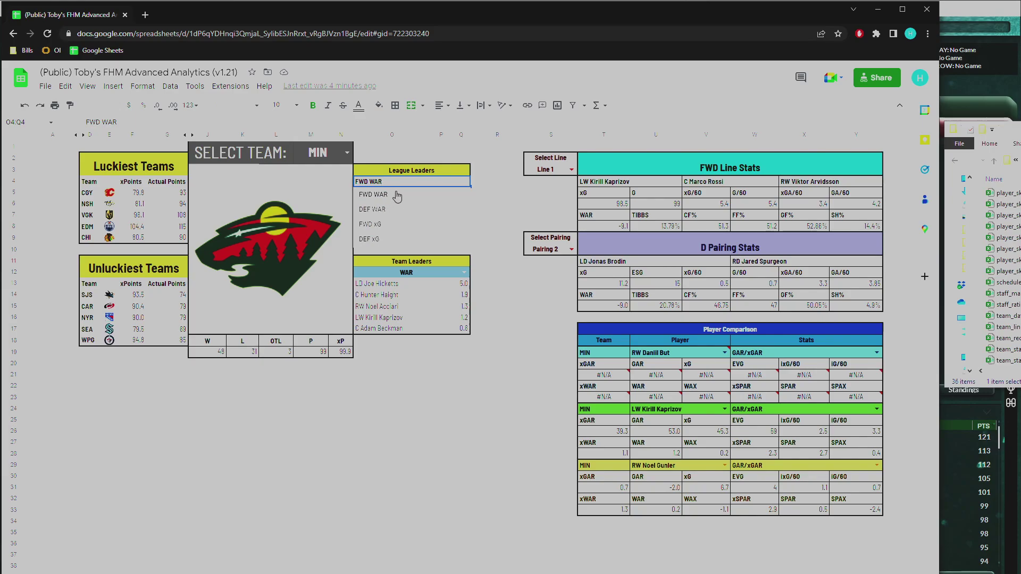
left_click(388, 210)
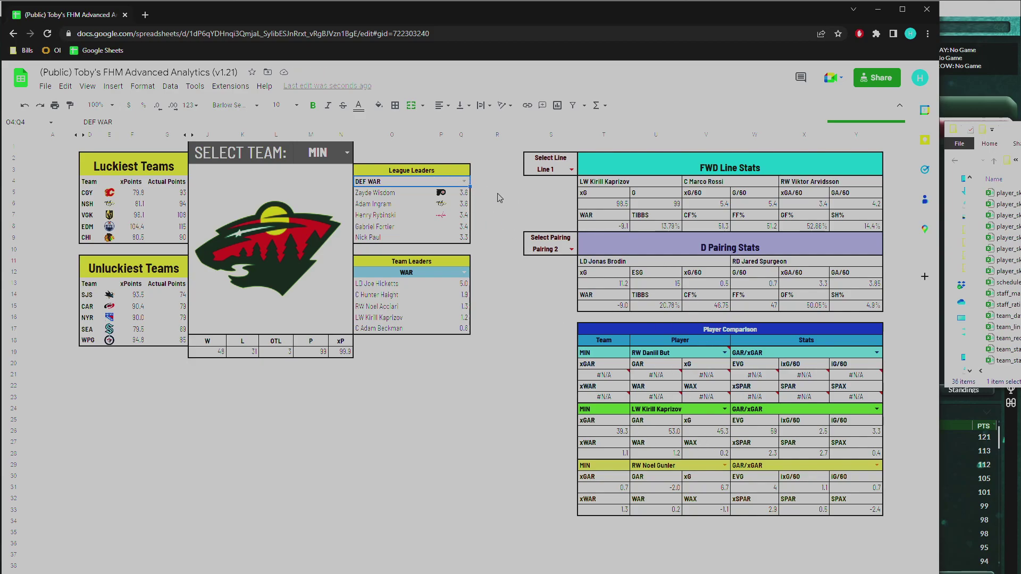
left_click(464, 181)
left_click(405, 234)
left_click(464, 182)
left_click(422, 240)
left_click(464, 182)
left_click(408, 224)
left_click(465, 182)
left_click(389, 209)
left_click(464, 182)
left_click(396, 195)
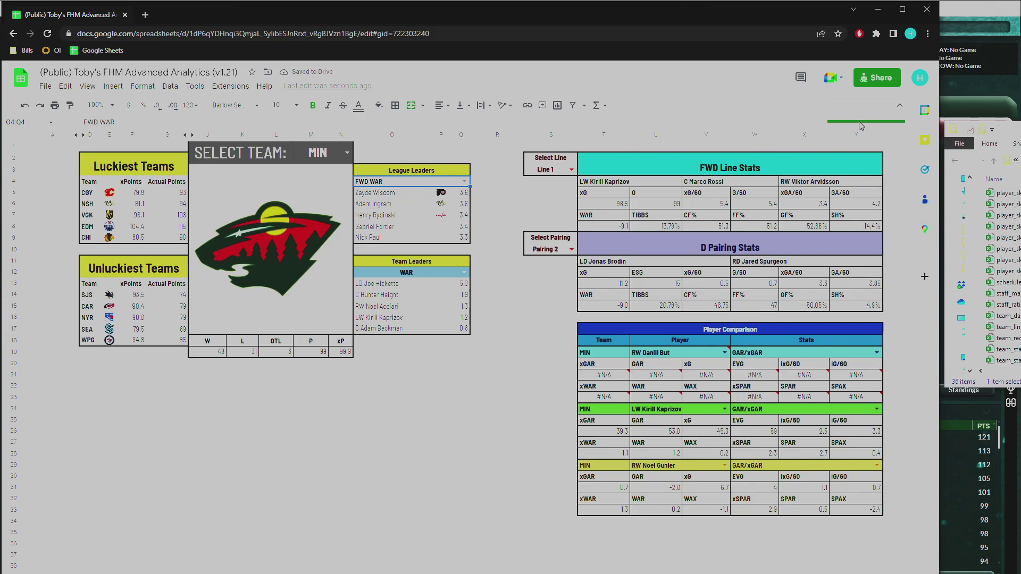
Step: Inspect the sheet with the active roster and team leaders lookups, including the formula in cell C2
key("ctrl+shift+Page_Down")
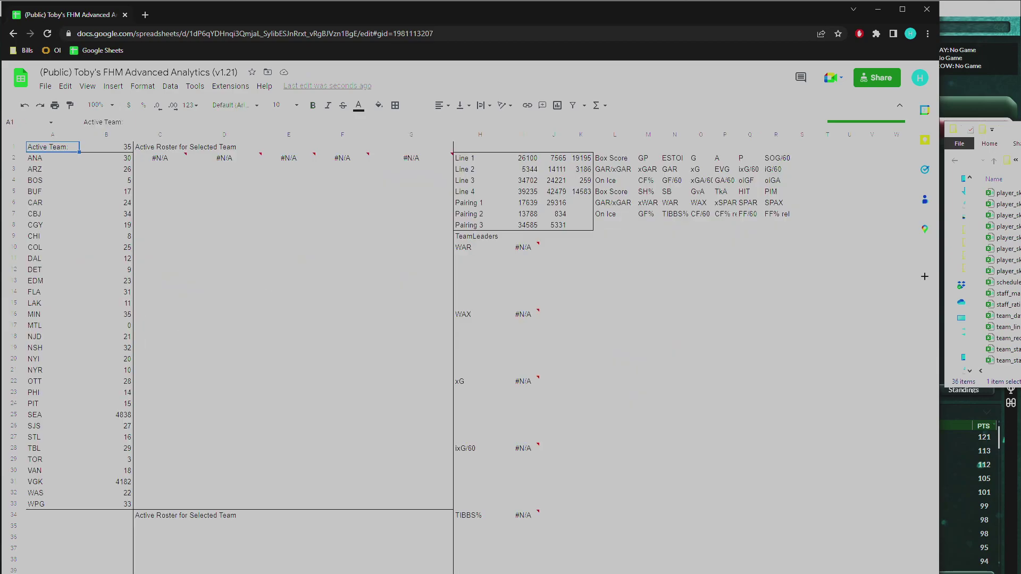
scroll(394, 393, "down", 3)
scroll(399, 398, "up", 3)
key("ctrl+shift+Page_Up")
key("ctrl+shift+Page_Down")
left_click(140, 160)
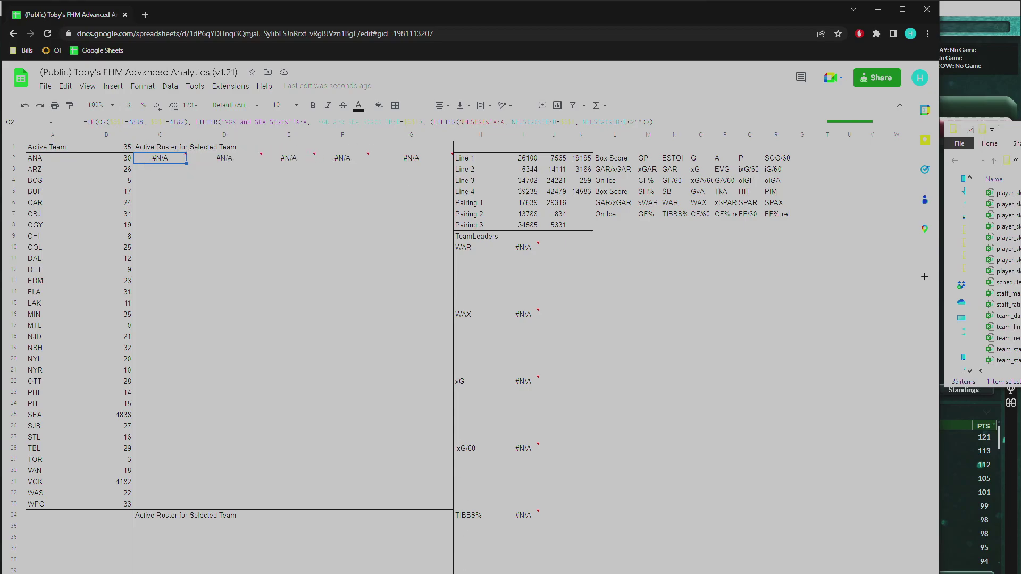
Step: Check the player ratings and player master sheets for the imported data
key("ctrl+shift+Page_Down")
key("ctrl+shift+Page_Down")
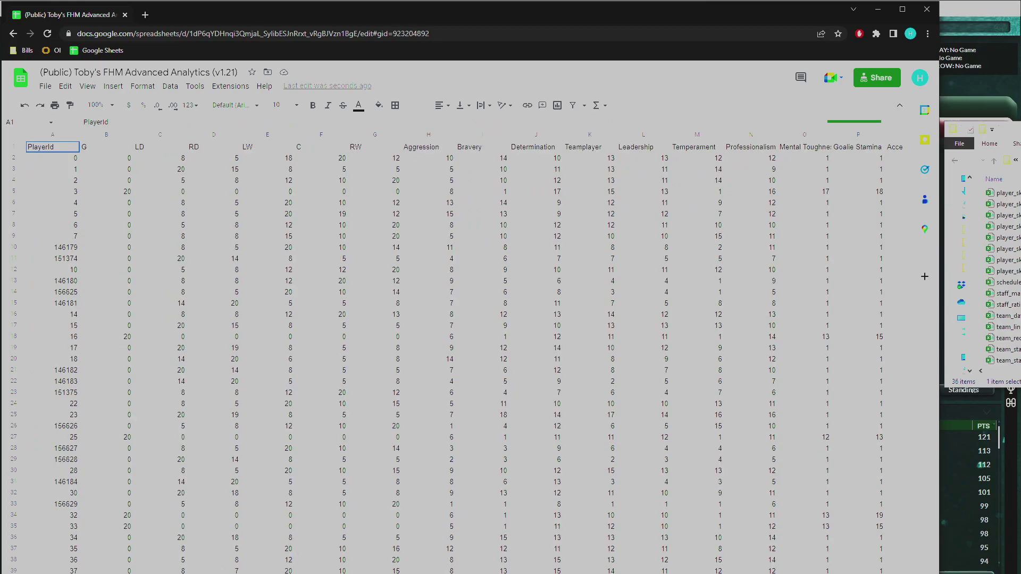
key("ctrl+shift+Page_Down")
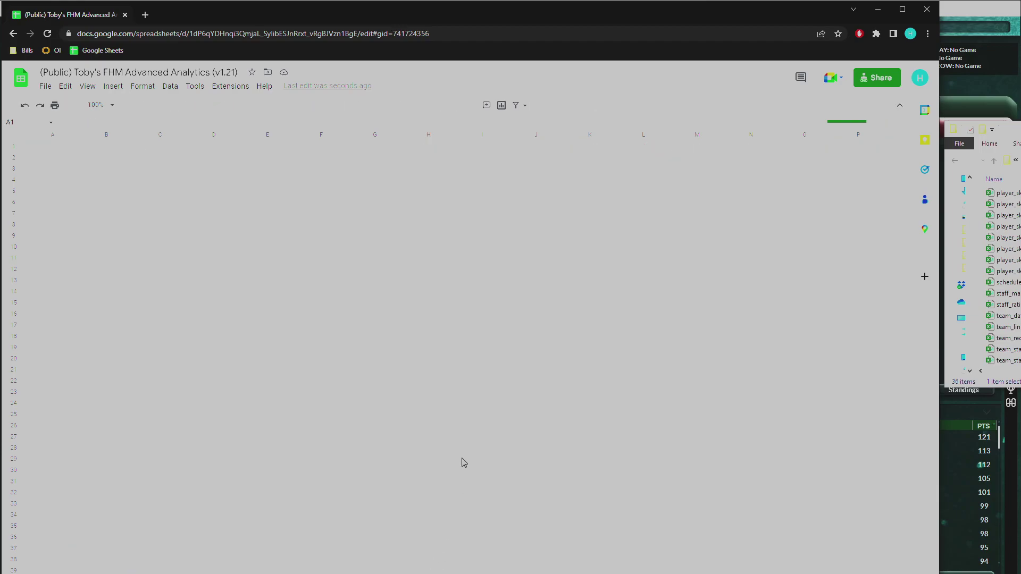
key("ctrl+shift+Page_Down")
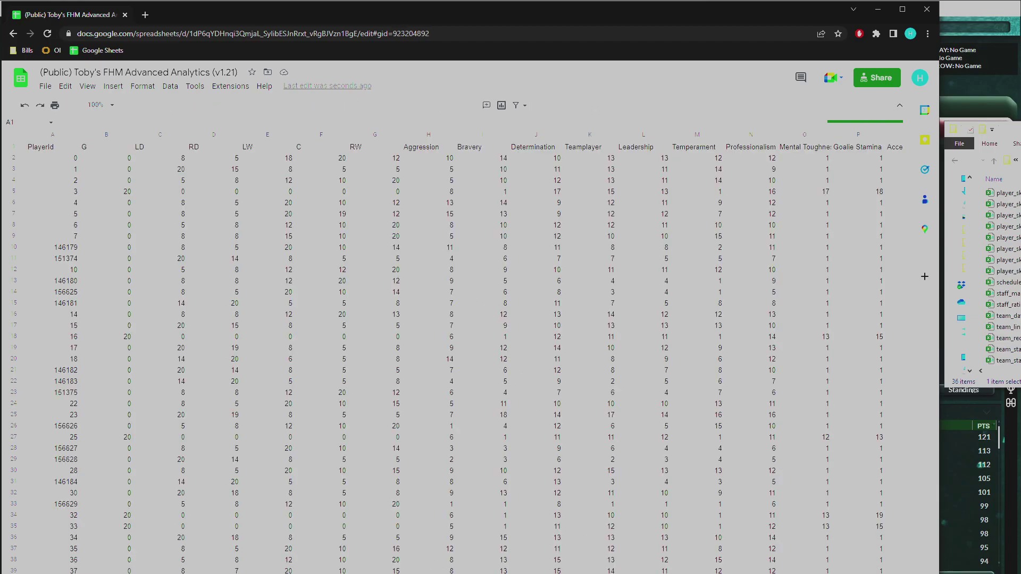
Step: Look back through the player ratings, player master and roster lookup sheets and return to the dashboard
key("ctrl+shift+Page_Down")
key("ctrl+shift+Page_Up")
key("ctrl+shift+Page_Up")
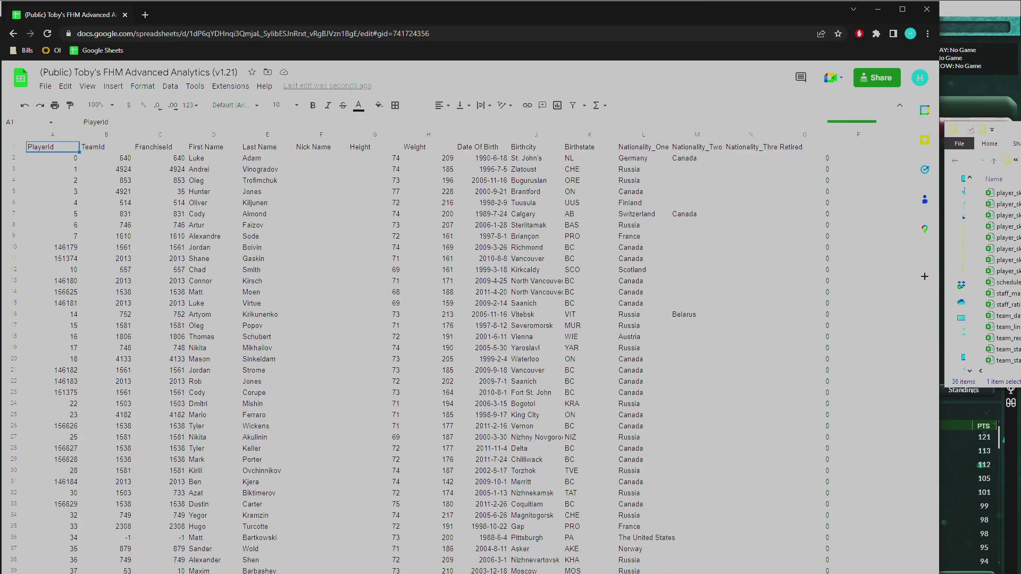
key("ctrl+shift+Page_Up")
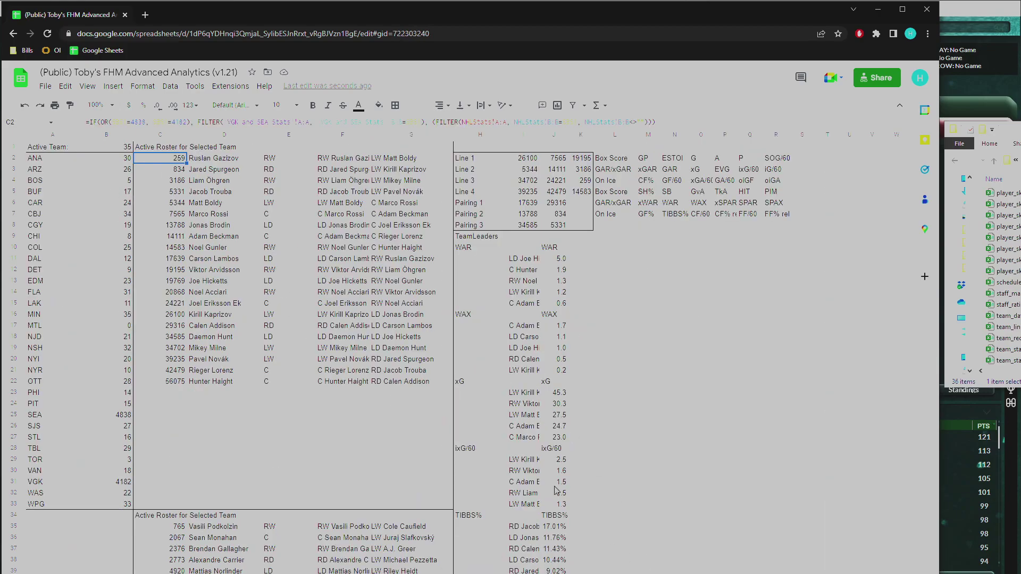
key("ctrl+shift+Page_Up")
Step: Go through the DEF WAR, FWD xG and DEF xG categories of the League Leaders table, and restore FWD WAR
left_click(461, 181)
left_click(430, 209)
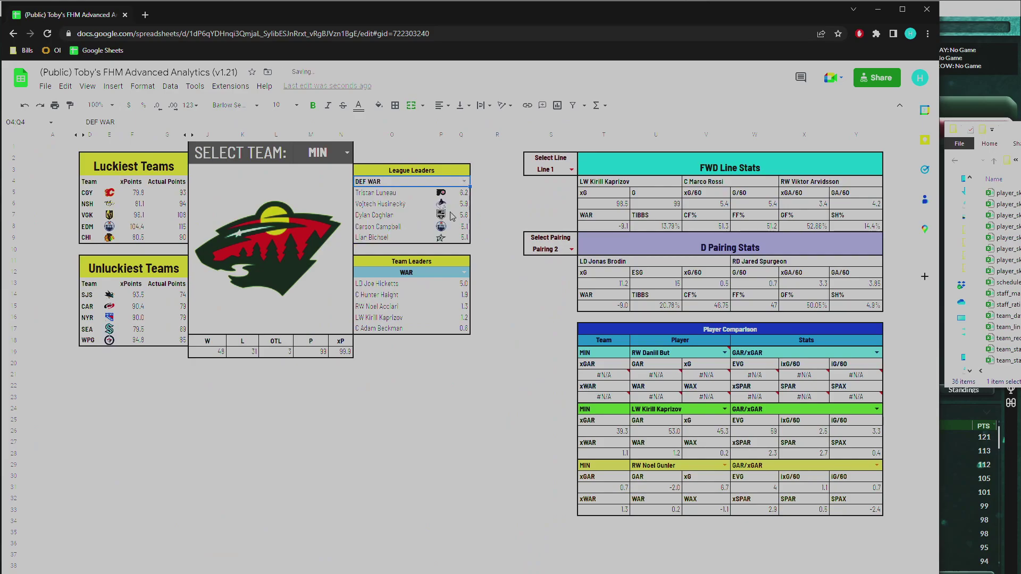
left_click(464, 182)
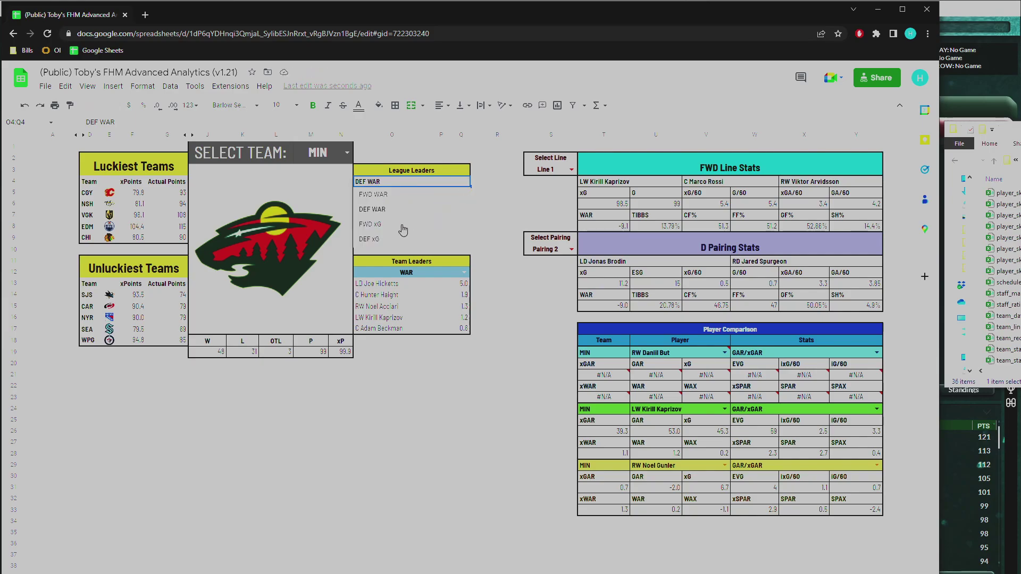
left_click(402, 224)
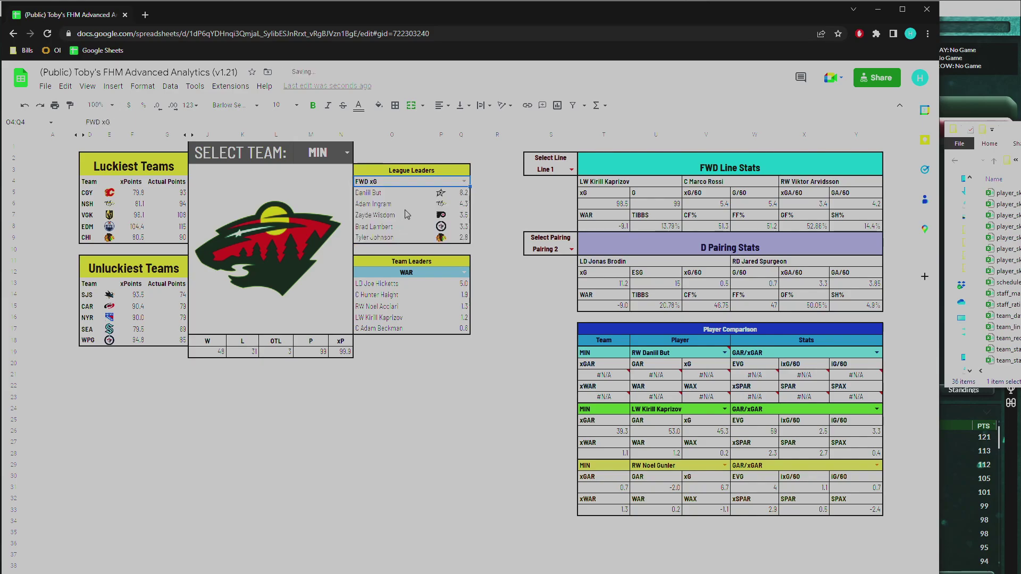
left_click(463, 183)
left_click(394, 242)
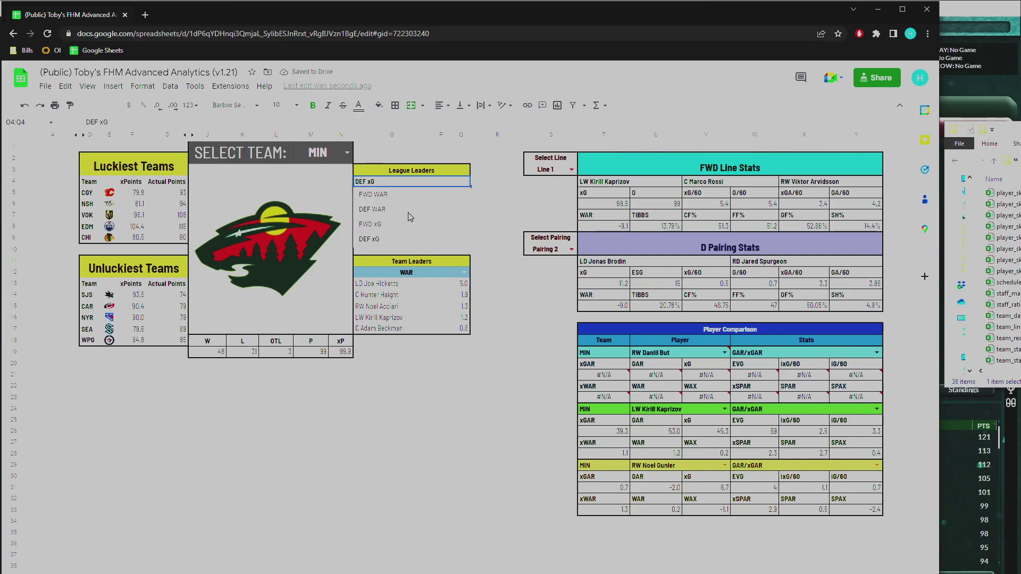
left_click(407, 211)
left_click(438, 195)
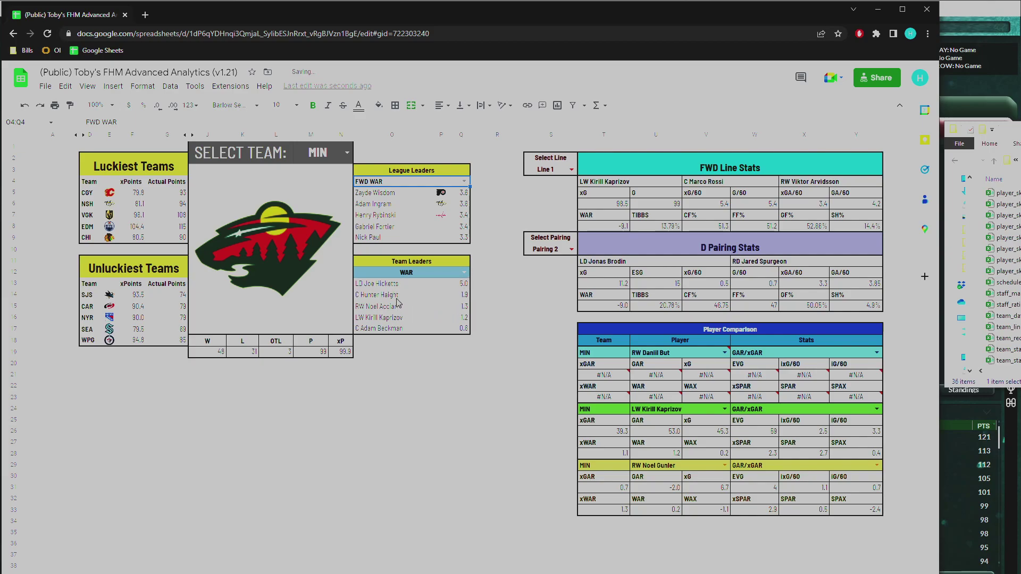
Step: Try the WAX, xG, ixG/60 and TIBBS% categories for the Team Leaders table, and set it back to WAR
left_click(462, 273)
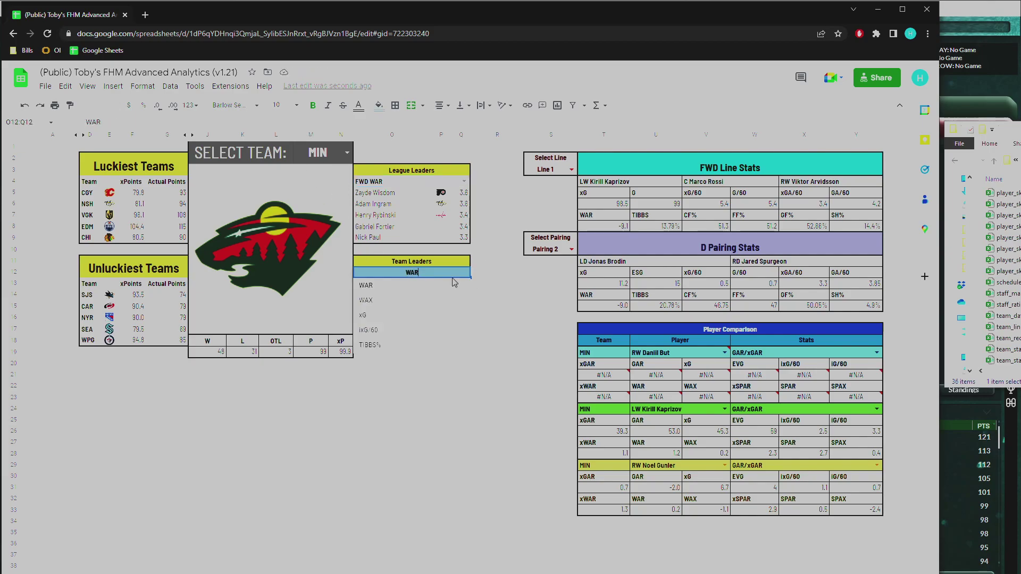
left_click(391, 307)
left_click(384, 317)
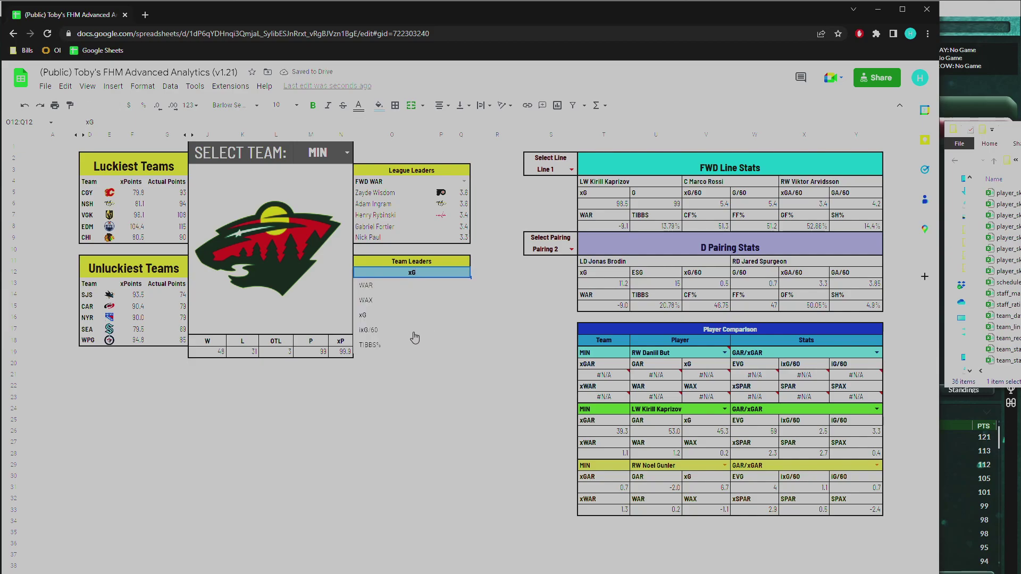
left_click(394, 331)
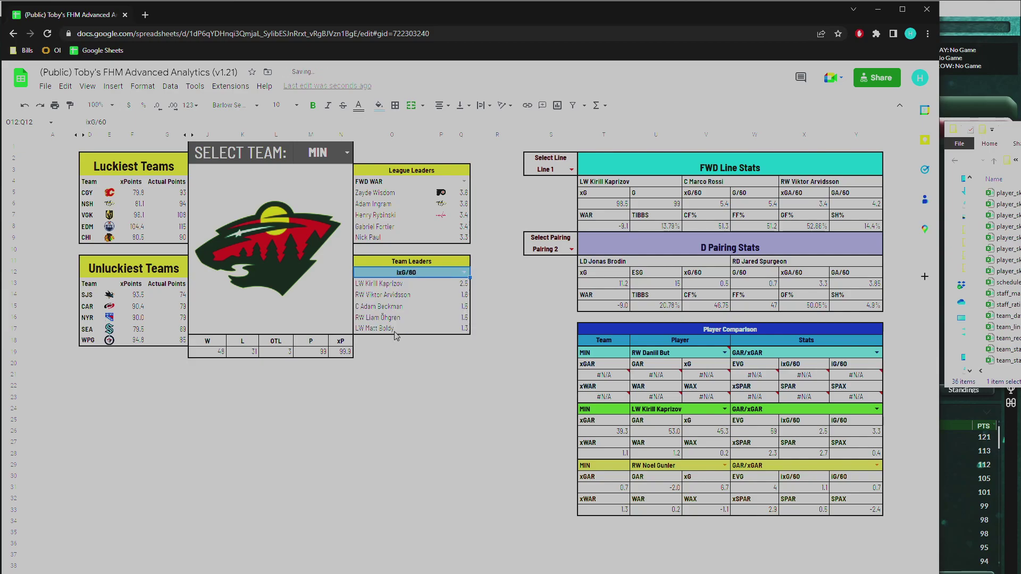
left_click(465, 274)
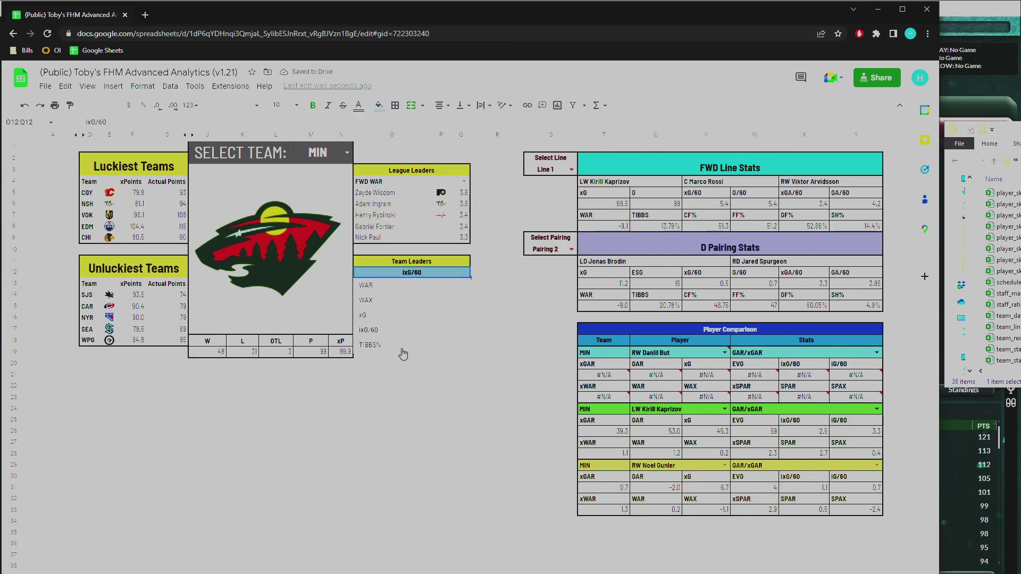
left_click(402, 349)
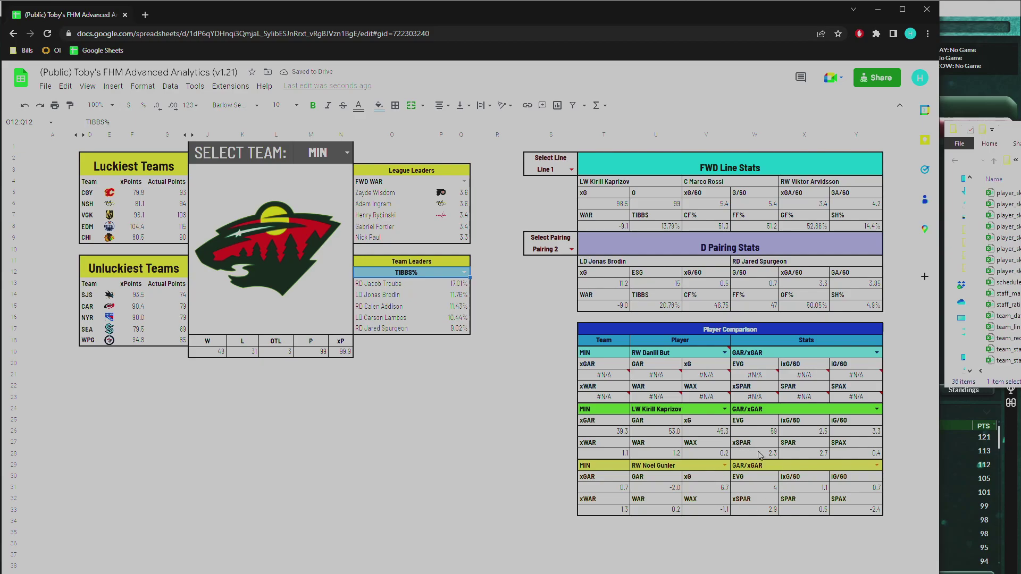
left_click(465, 274)
left_click(427, 296)
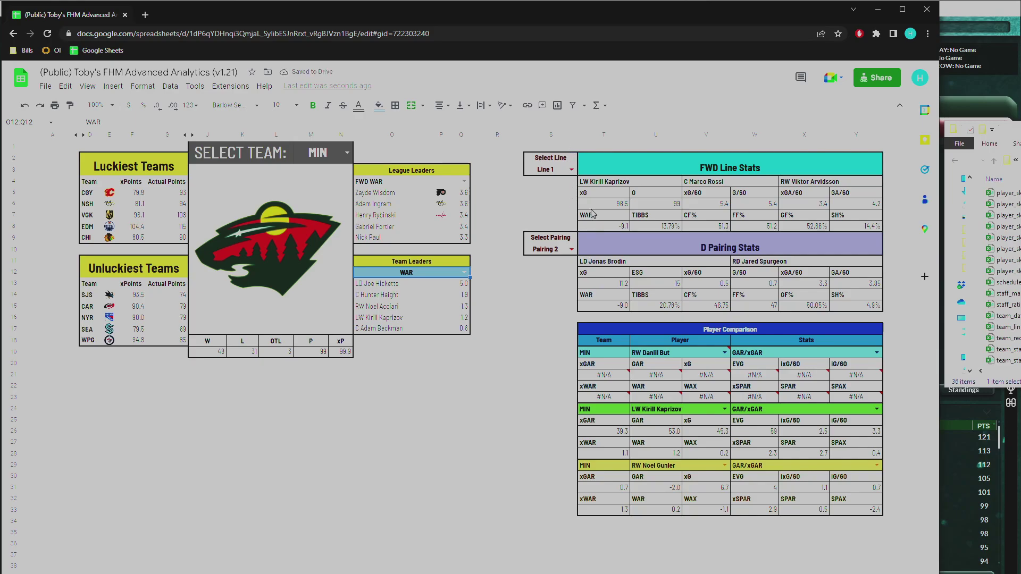
Step: Switch FWD Line Stats to Line 2 and go through its xG, G, xG/60, G/60, xGA/60 and GA/60 stats
left_click(572, 171)
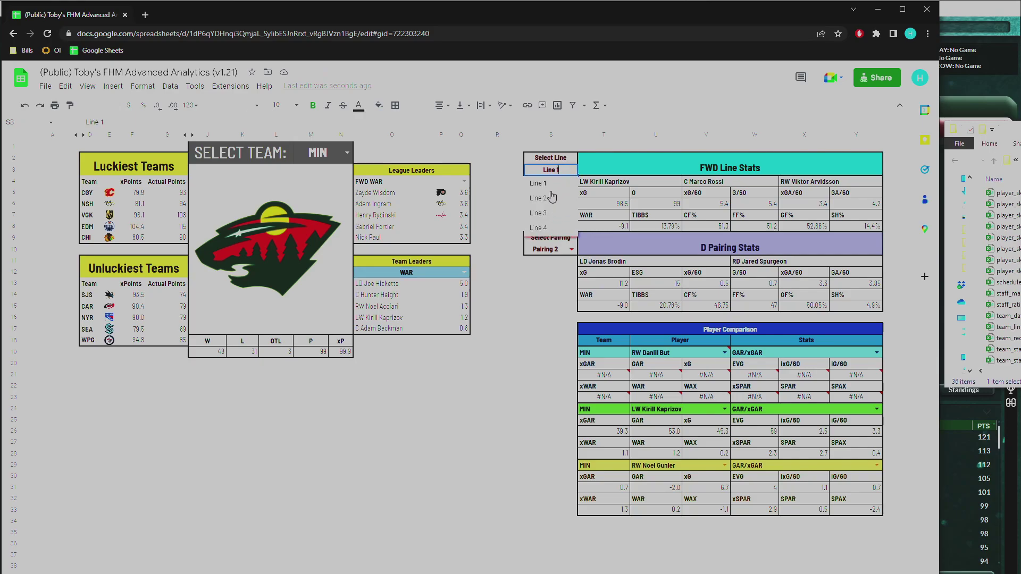
left_click(556, 199)
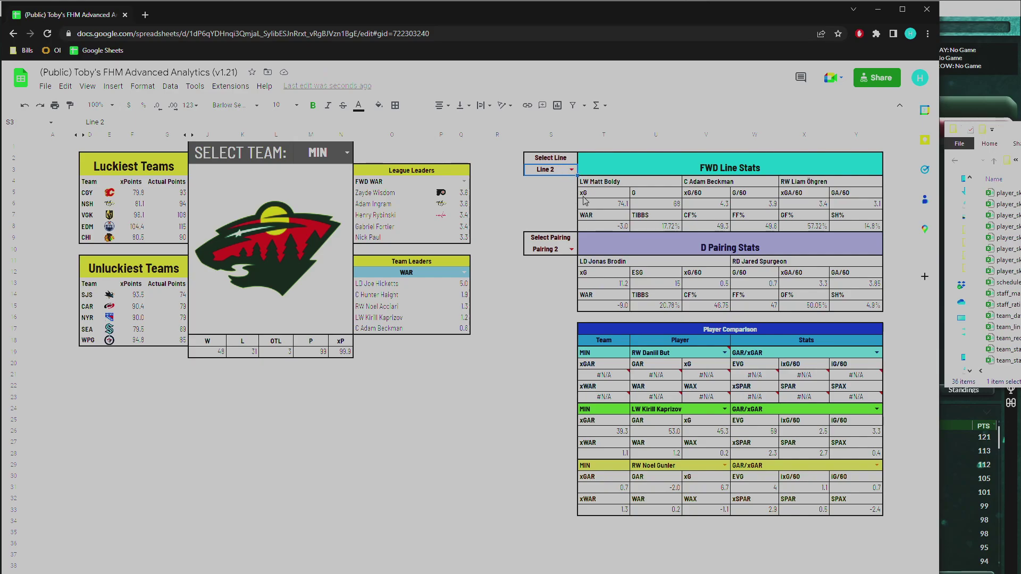
left_click(611, 195)
left_click(644, 196)
left_click(710, 197)
left_click(755, 198)
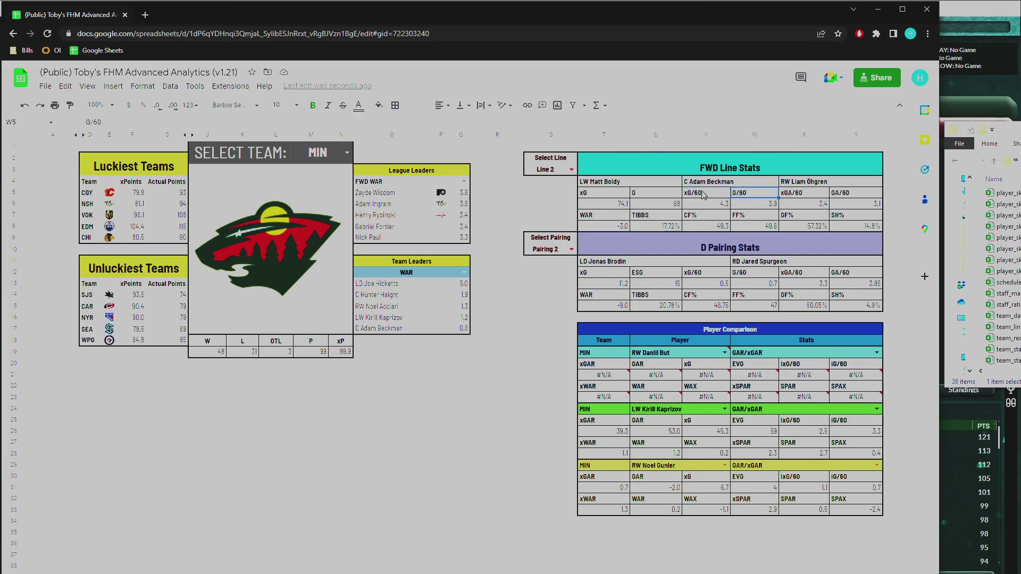
left_click(800, 198)
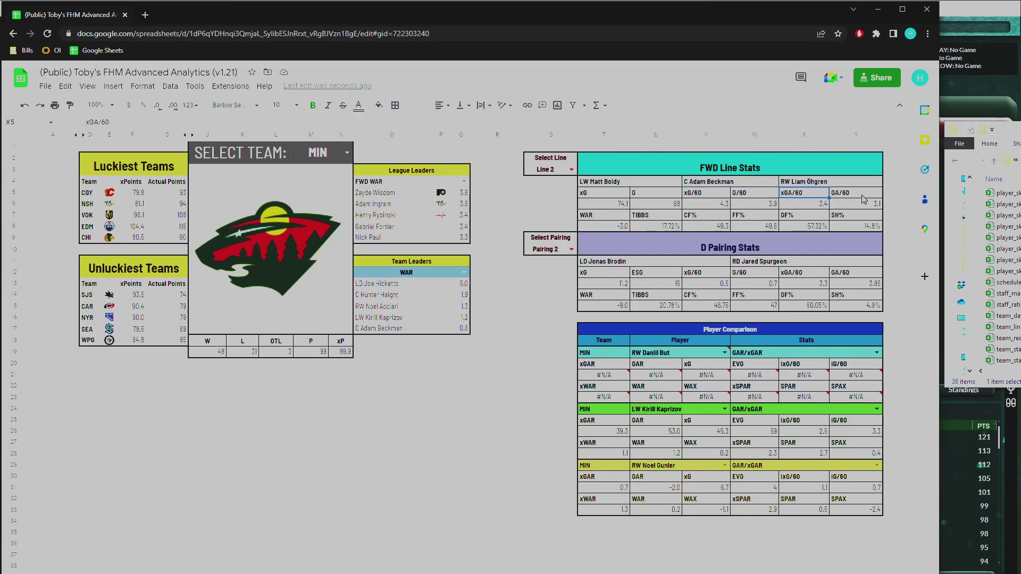
left_click(859, 196)
left_click(803, 195)
left_click(856, 194)
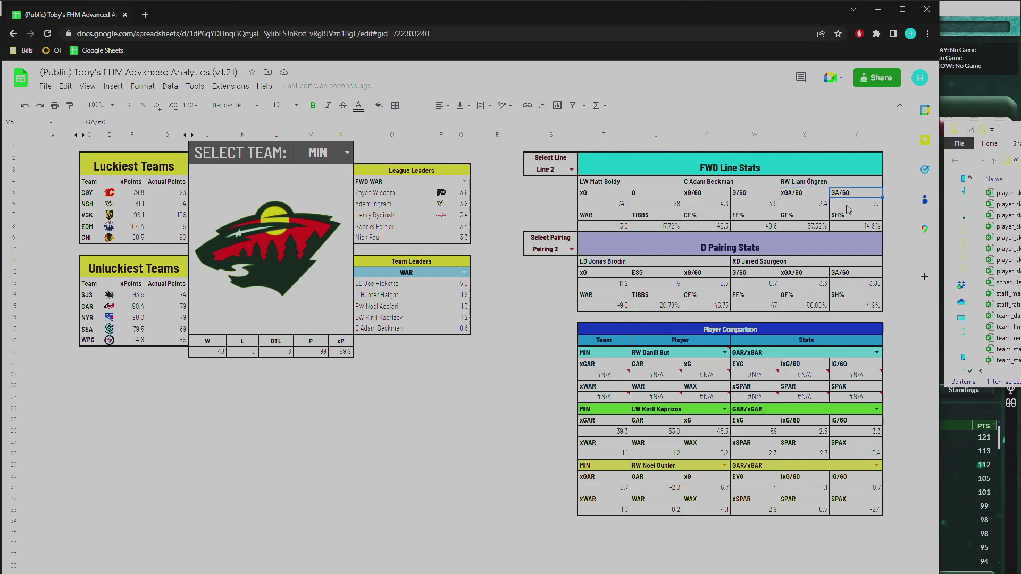
Step: Go through the WAR, TIBBS, CF%, FF%, GF% and SH% stats of Line 2
left_click(603, 217)
left_click(662, 219)
left_click(716, 219)
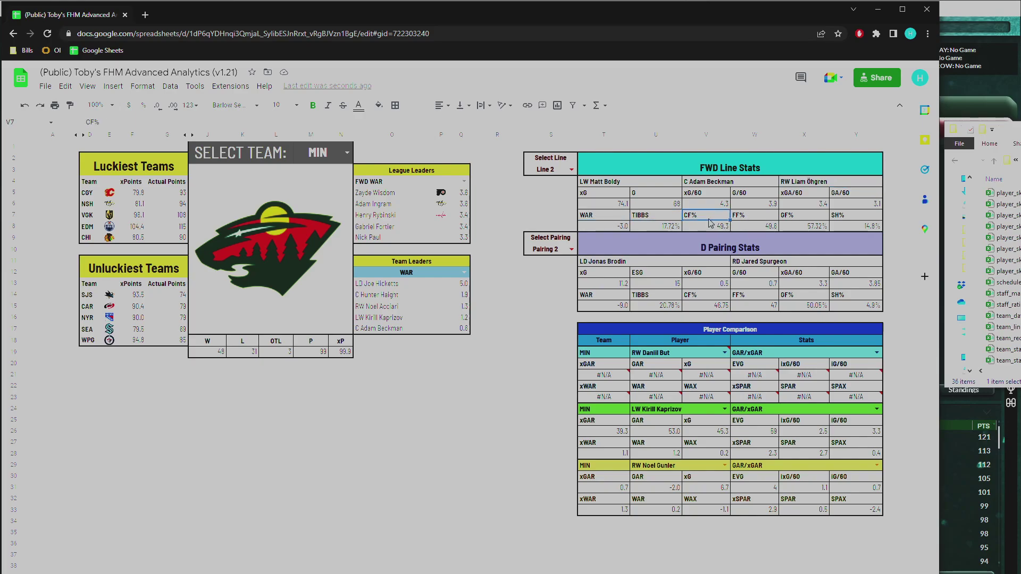
left_click(763, 219)
left_click(802, 218)
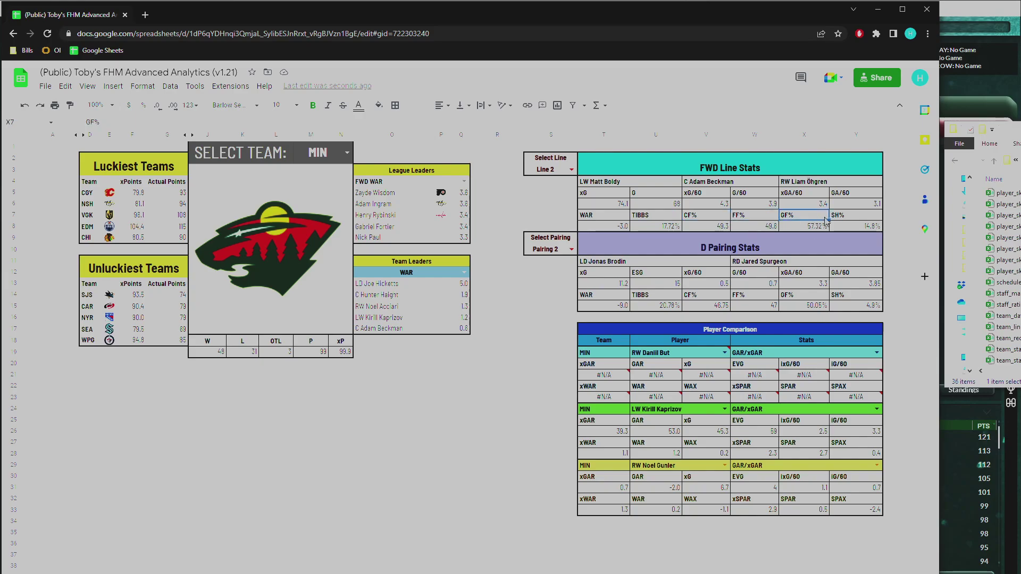
left_click(863, 220)
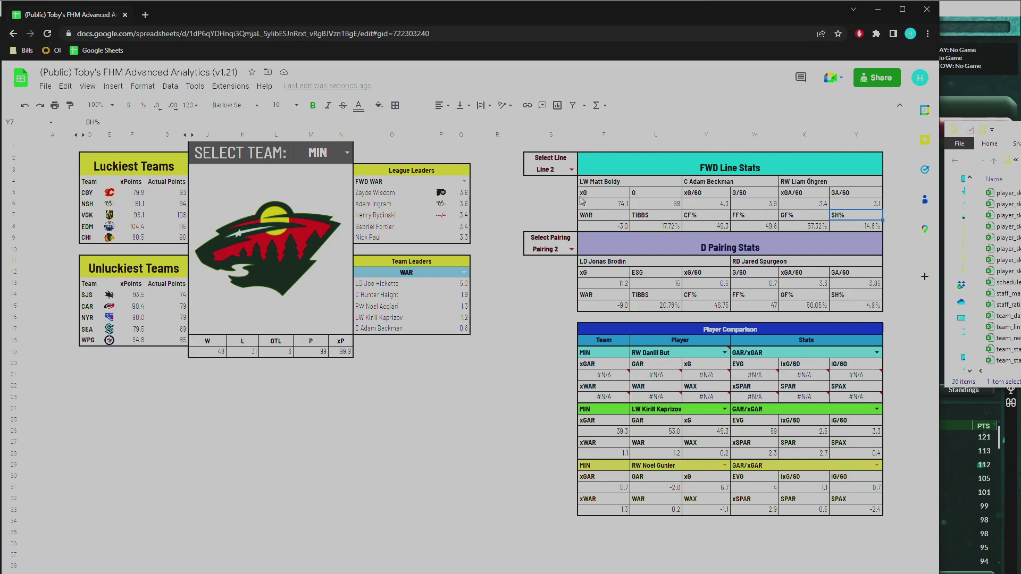
Step: Try Pairing 3 in D Pairing Stats, leave the pairing on Pairing 1, and set the forward line to Line 1
left_click(571, 250)
left_click(554, 264)
left_click(571, 249)
left_click(551, 293)
left_click(571, 249)
left_click(554, 265)
left_click(571, 170)
left_click(559, 184)
Step: Examine the xG value and the three player cells of Line 1 in FWD Line Stats
left_click(612, 195)
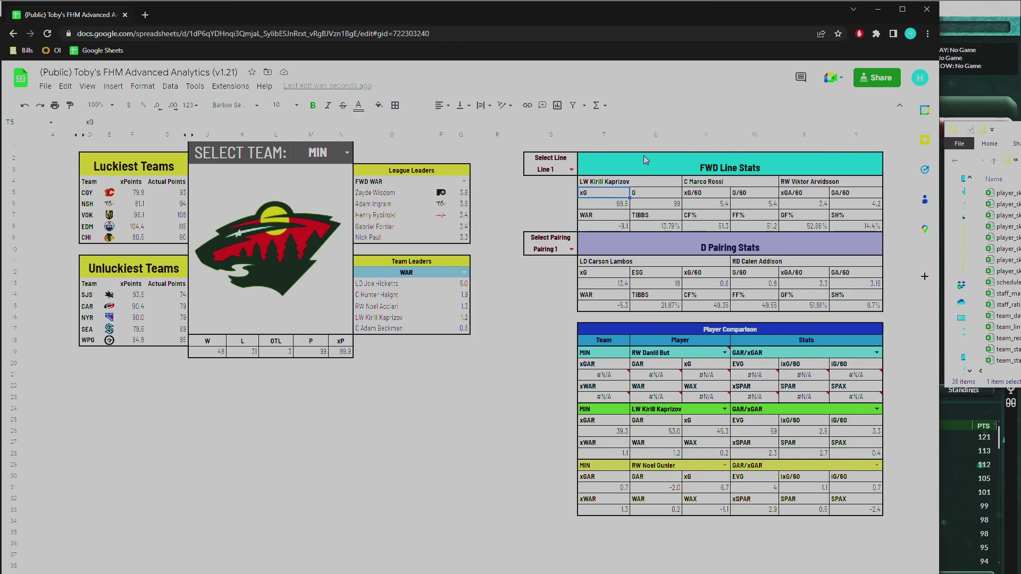
left_click(602, 206)
left_click(635, 183)
left_click(743, 183)
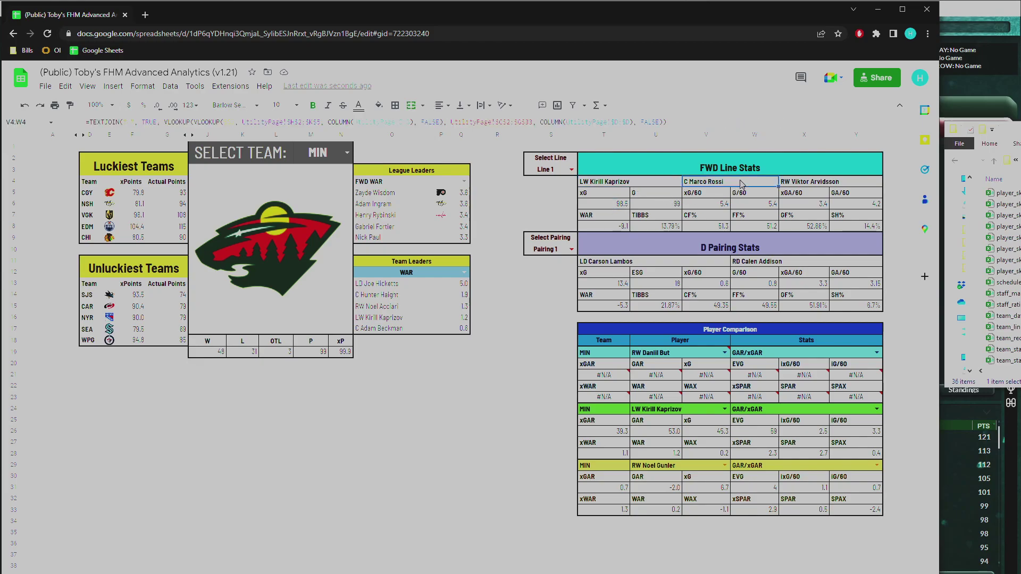
left_click(856, 184)
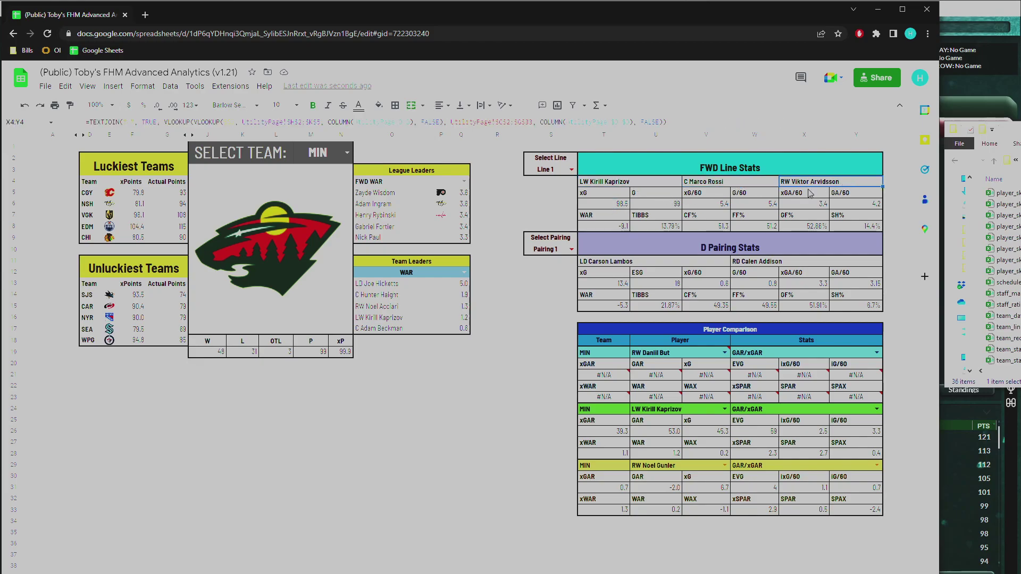
left_click(615, 206)
key("Left")
key("Left")
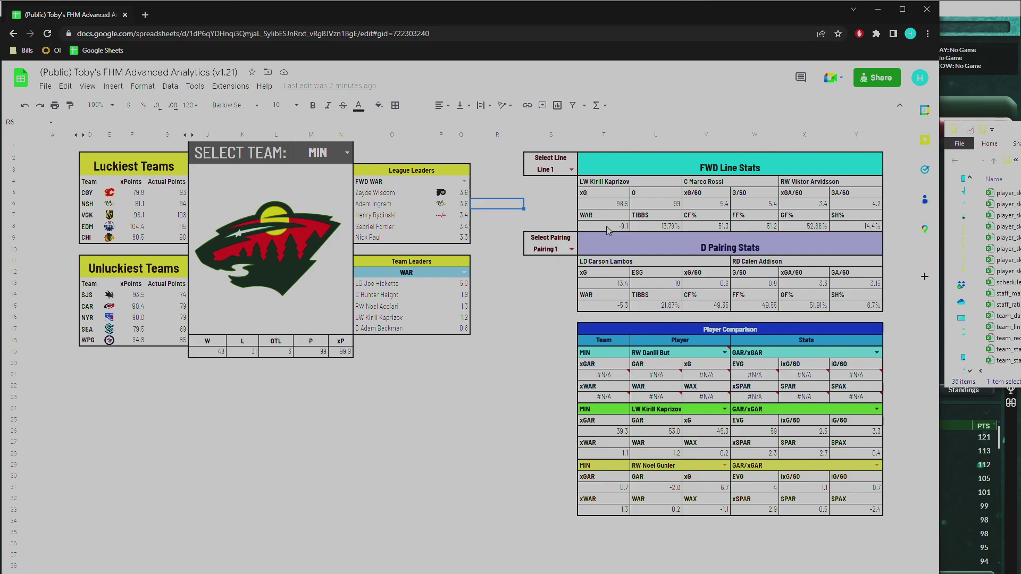
Step: Inspect the WAR and SH% cells of Line 1, including their formulas
left_click(608, 228)
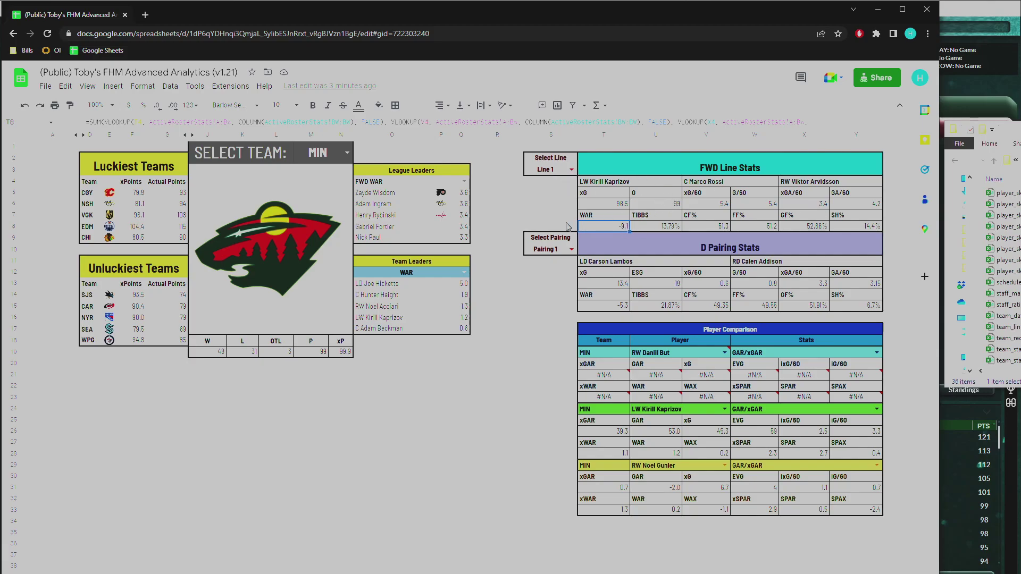
left_click(497, 185)
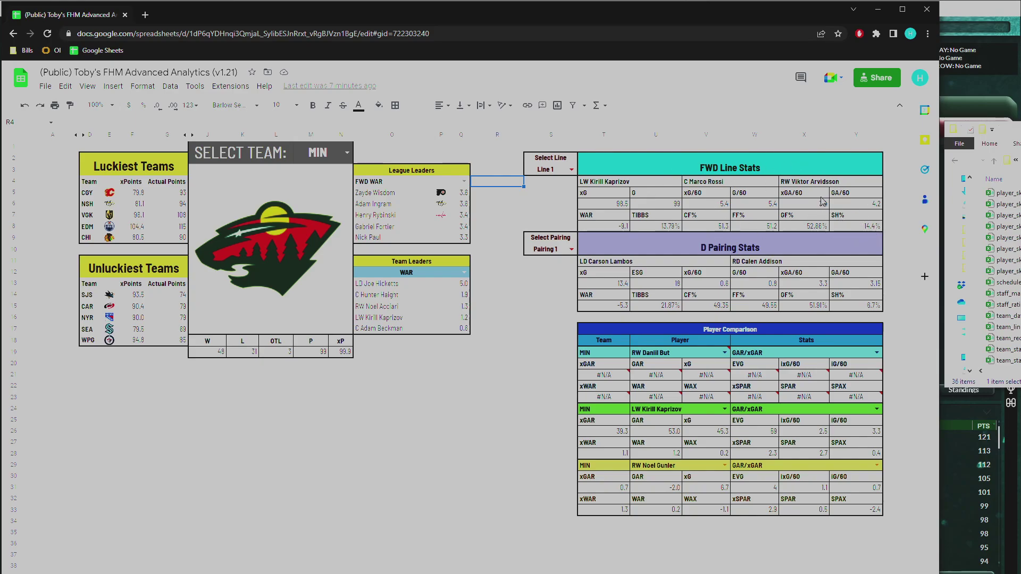
left_click(846, 226)
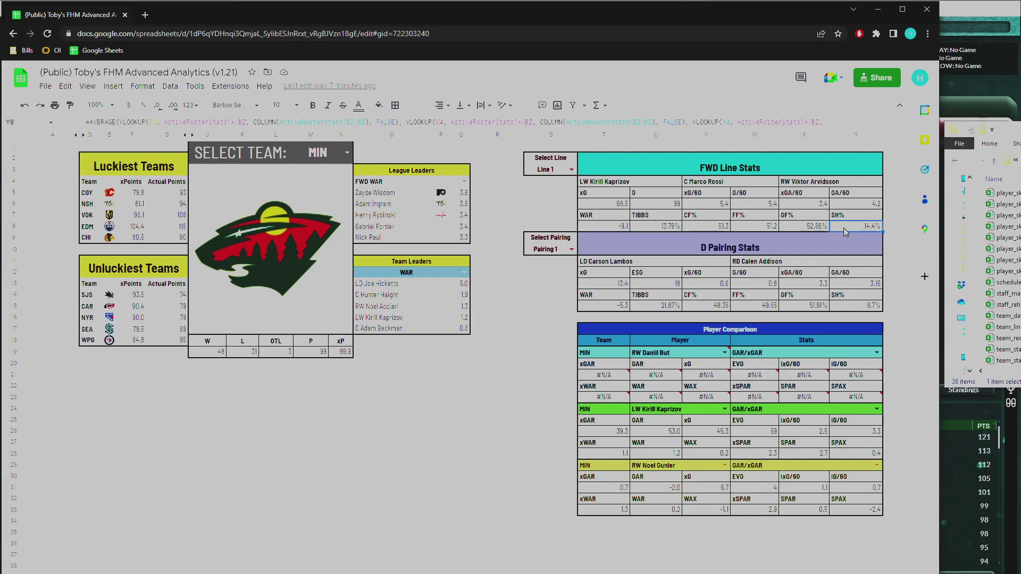
left_click(523, 273)
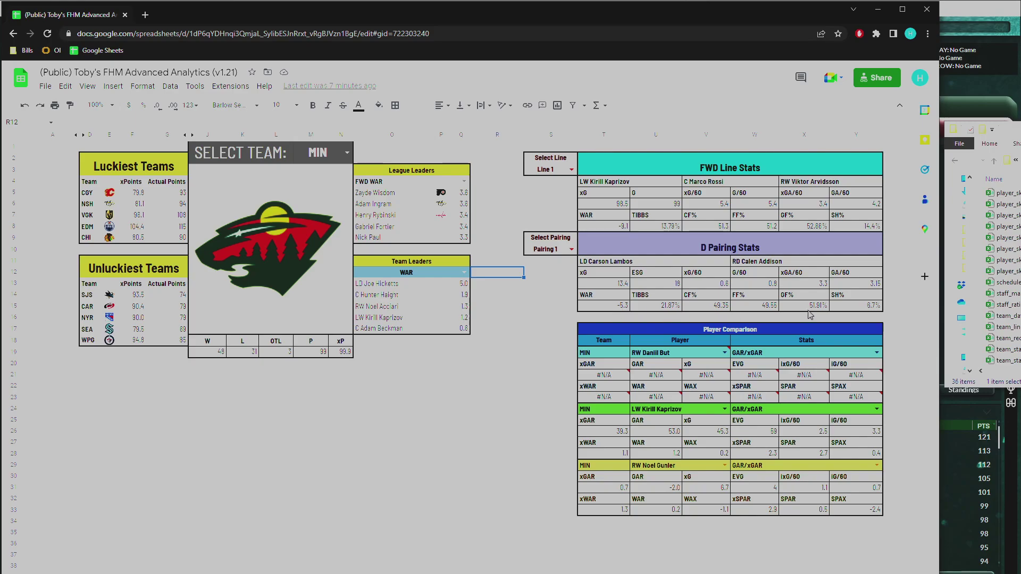
Step: Review the Player Comparison table and check the validation note on the first player's selection
left_click(515, 306)
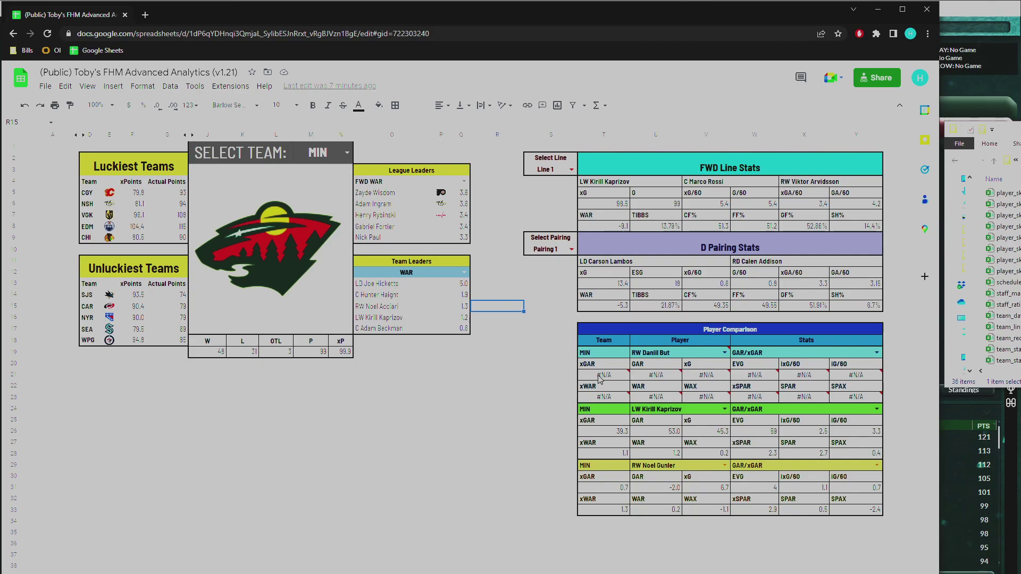
scroll(600, 378, "down", 2)
scroll(659, 295, "up", 2)
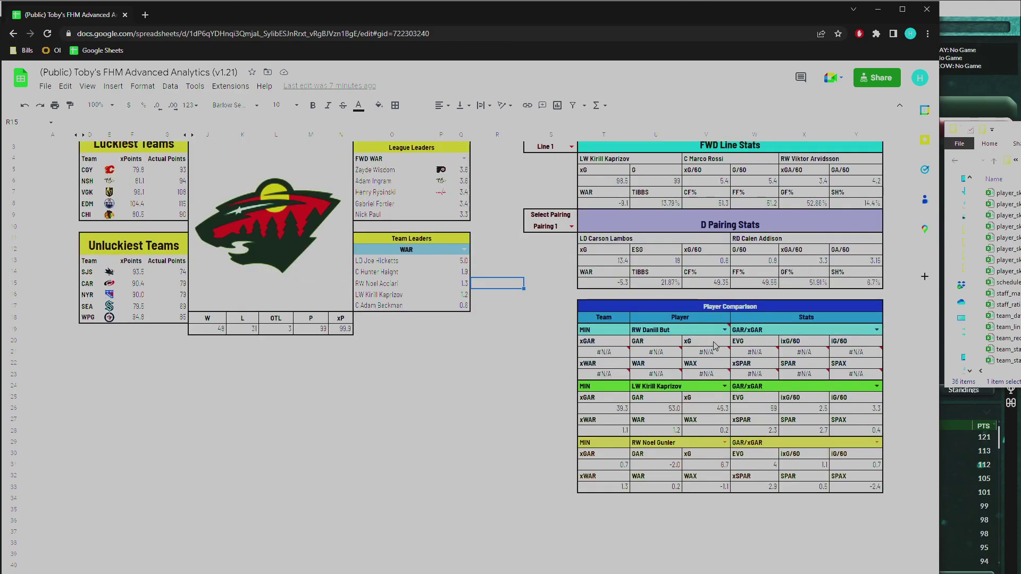
scroll(718, 345, "up", 1)
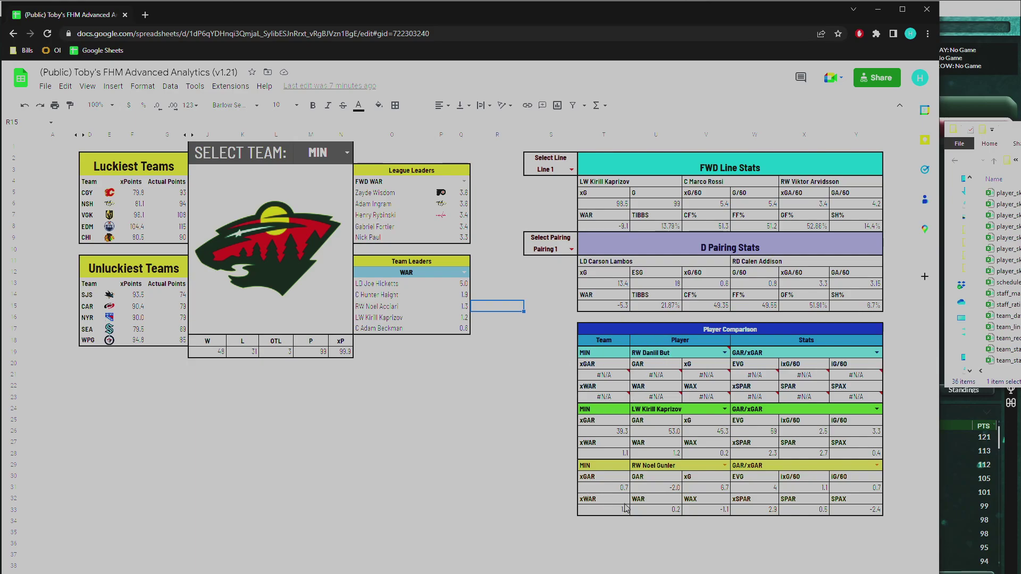
mouse_move(722, 352)
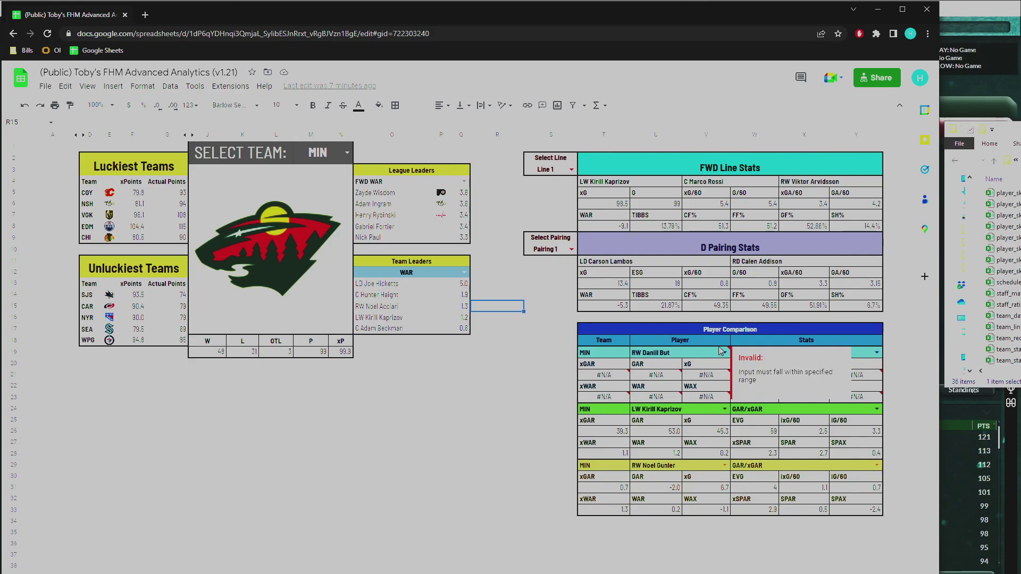
Step: Try another forward line in FWD Line Stats and set the selector back to Line 1
left_click(571, 169)
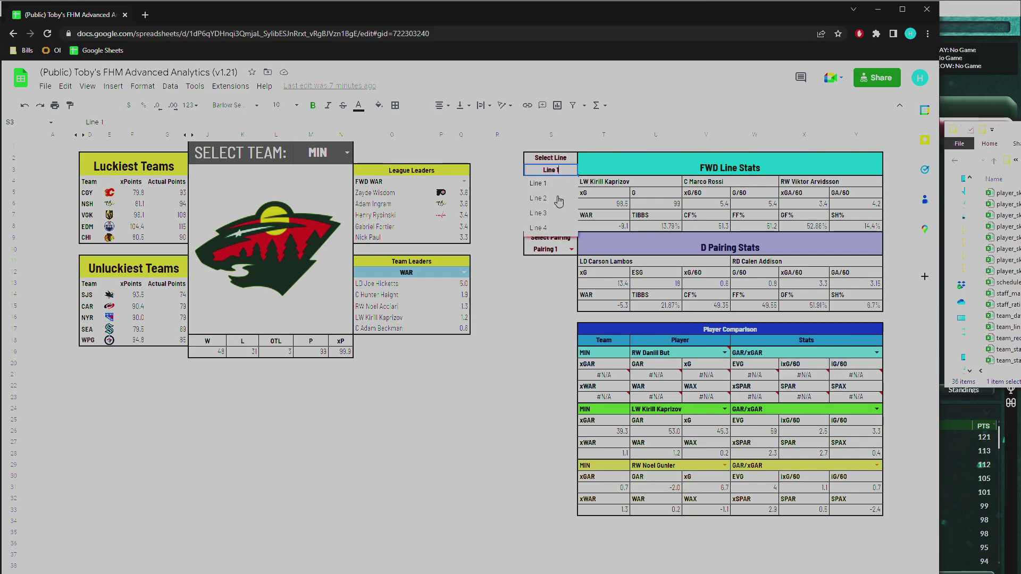
left_click(551, 220)
left_click(573, 169)
left_click(552, 185)
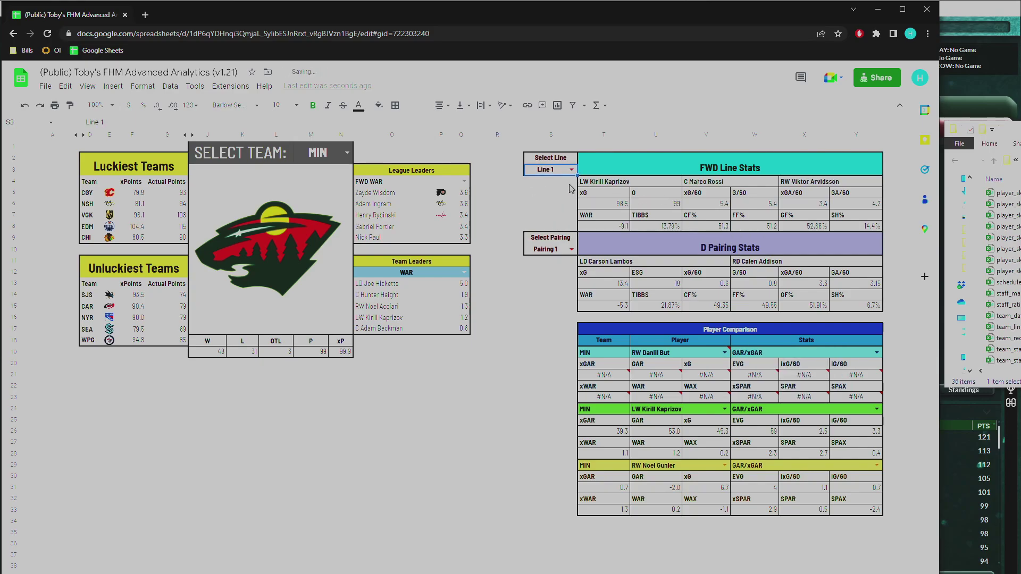
Step: Switch FWD Line Stats through Line 2 and Line 3 to compare them, and set the selector back to Line 1
left_click(573, 169)
left_click(549, 199)
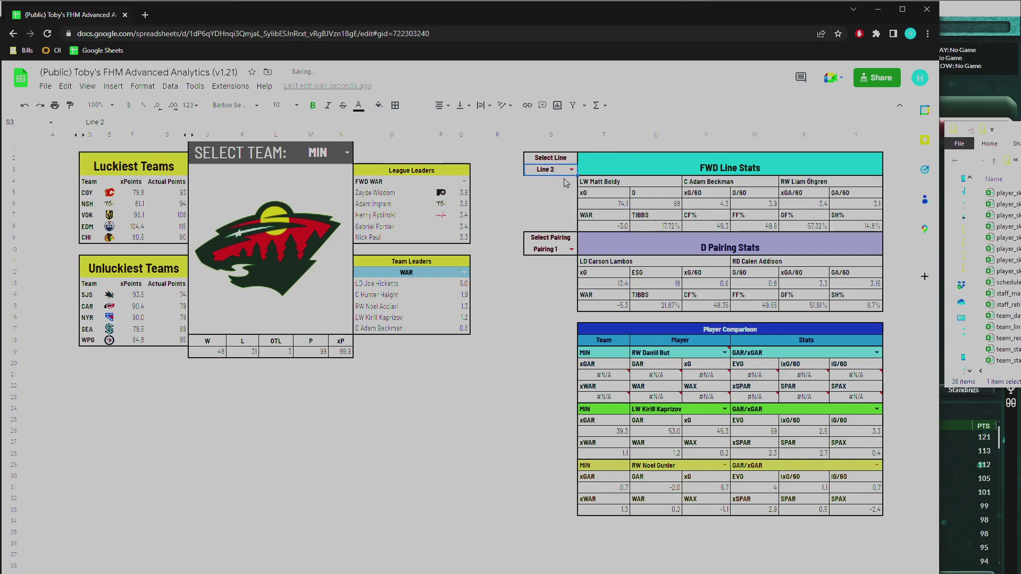
left_click(571, 169)
left_click(553, 214)
left_click(571, 170)
left_click(560, 198)
left_click(571, 169)
left_click(557, 184)
Step: Set the three Player Comparison players to LW Kirill Kaprizov, LW Mikey Milne and LW Matt Boldy, in that order
left_click(726, 353)
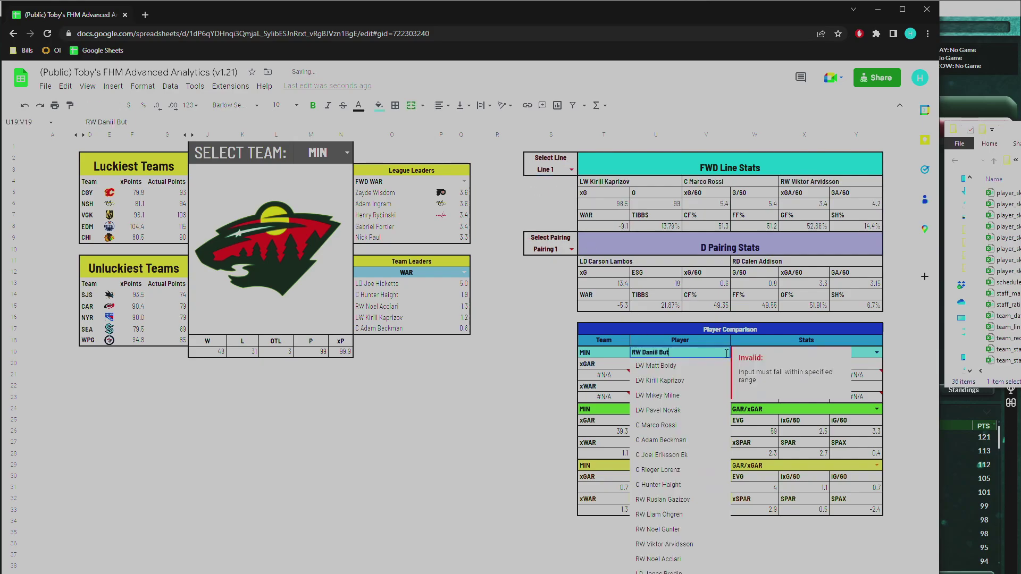
left_click(683, 381)
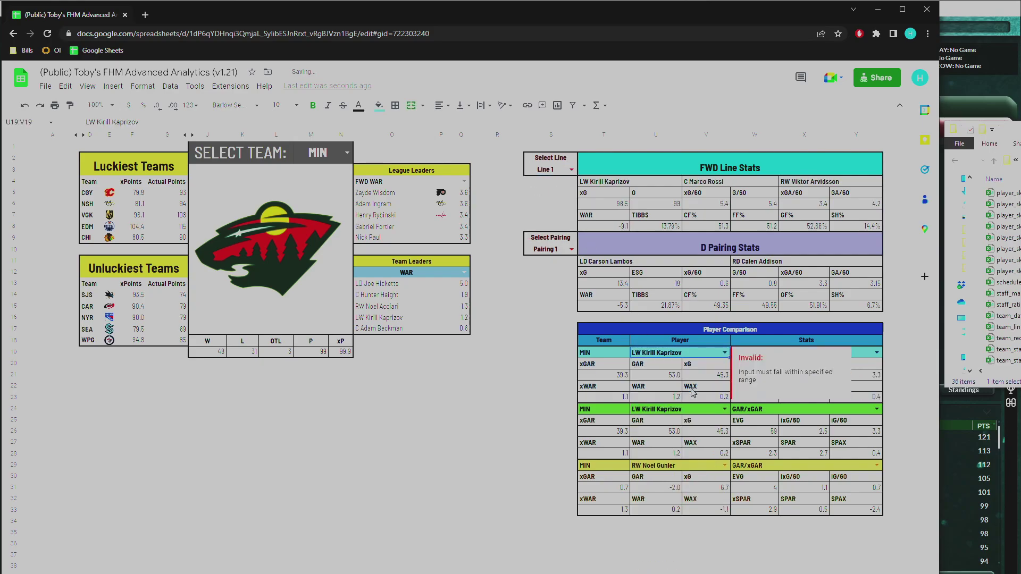
left_click(724, 413)
left_click(686, 452)
left_click(721, 465)
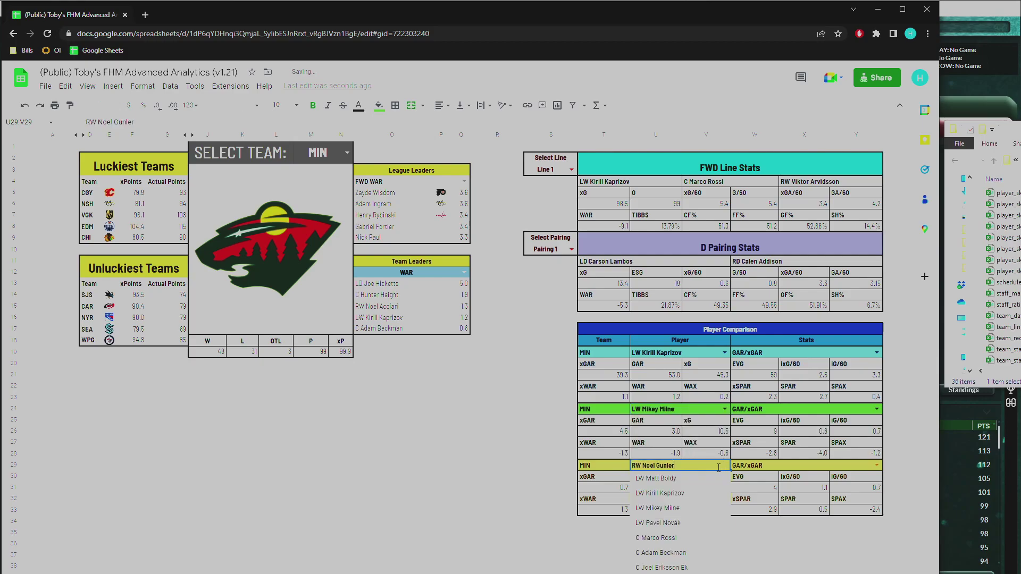
left_click(664, 479)
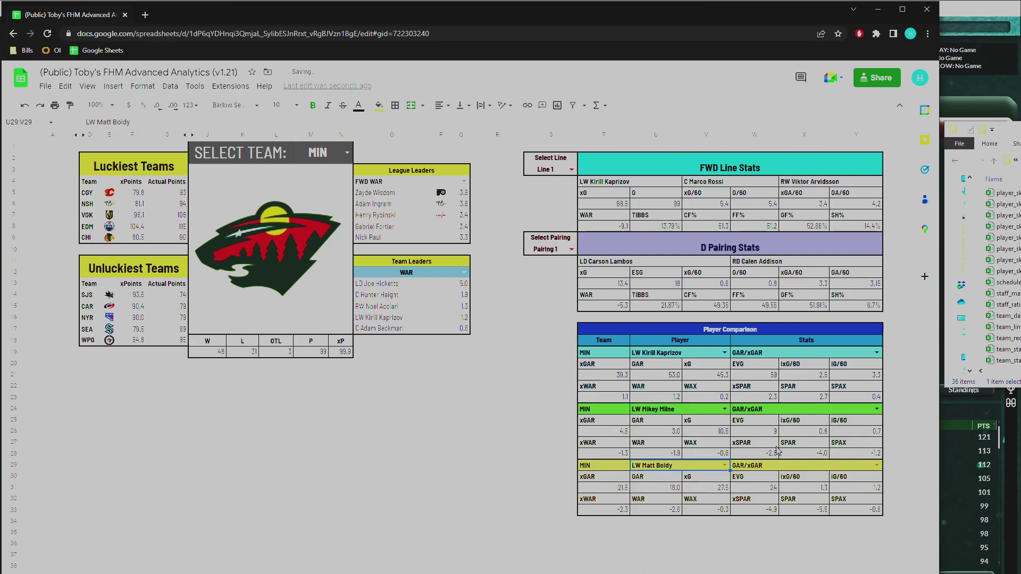
Step: Set the comparison stats to Box Score for the first player, GAR/xGAR for the second and On Ice for the third
left_click(876, 352)
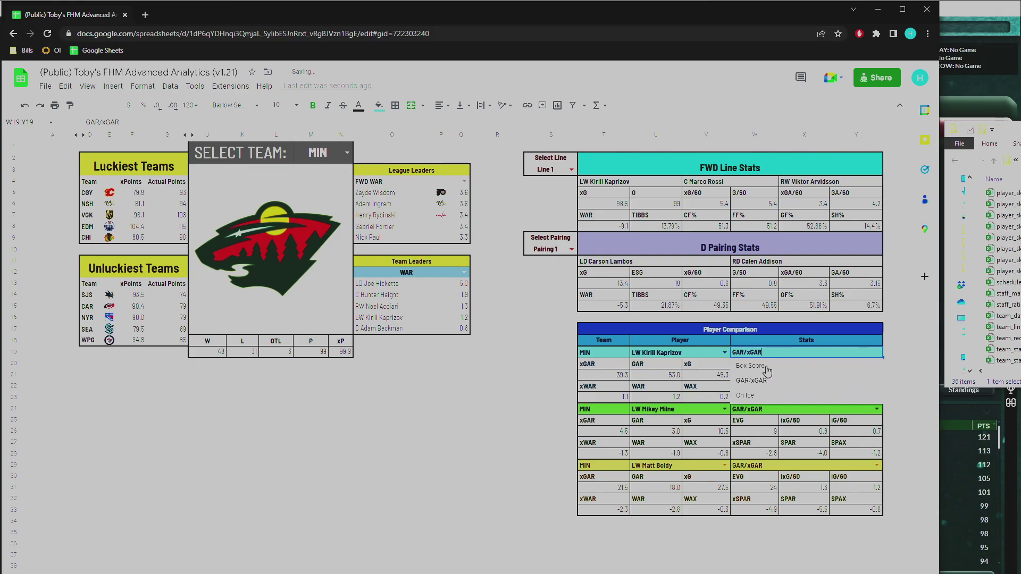
left_click(751, 366)
left_click(876, 409)
left_click(815, 439)
left_click(876, 465)
left_click(763, 508)
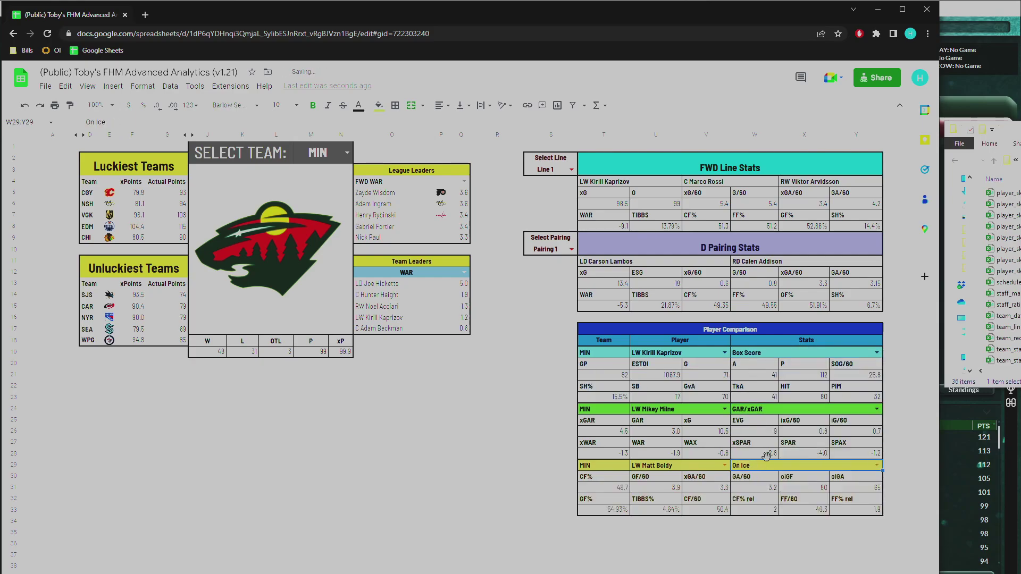
left_click(768, 356)
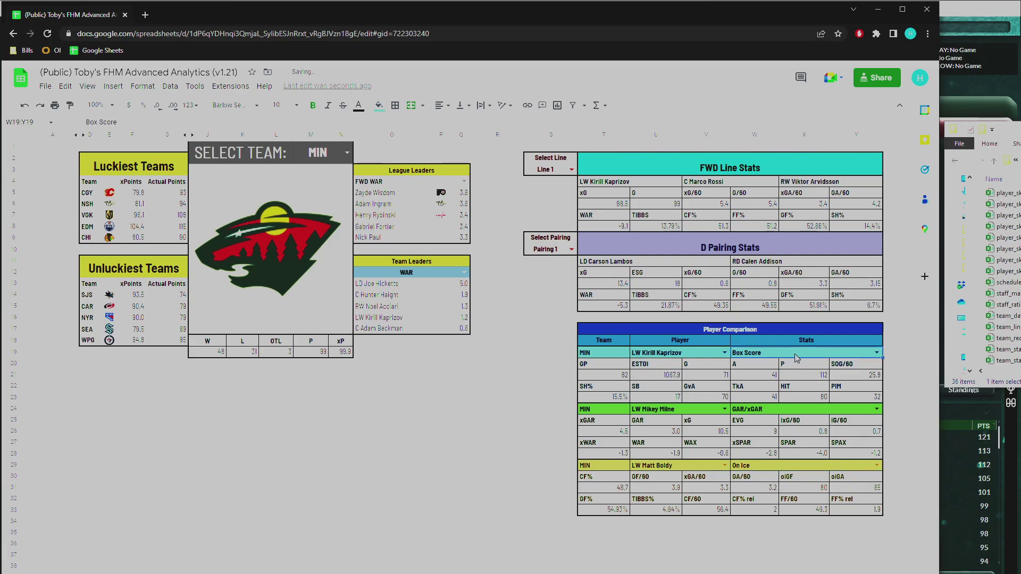
left_click(876, 352)
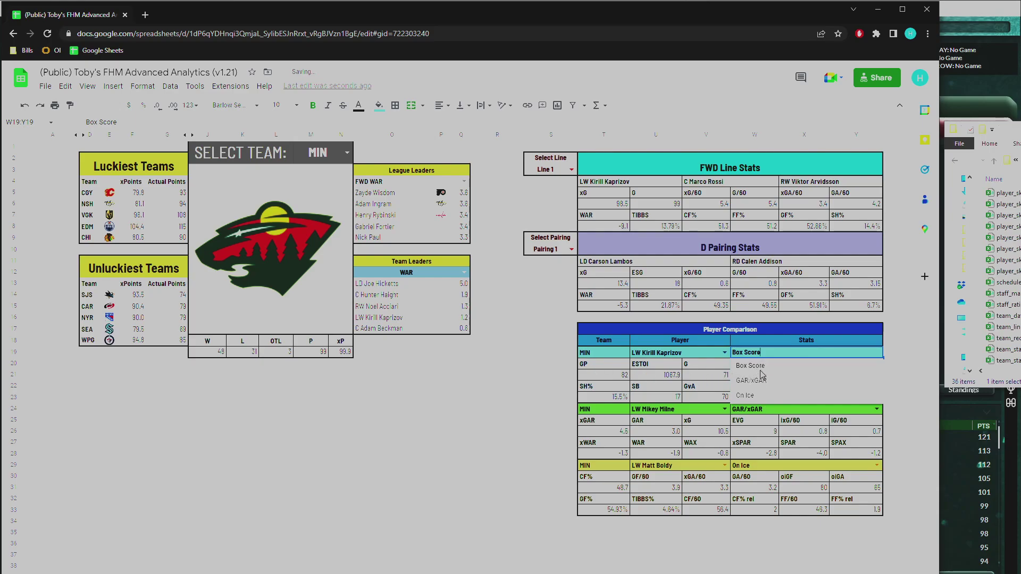
key("Return")
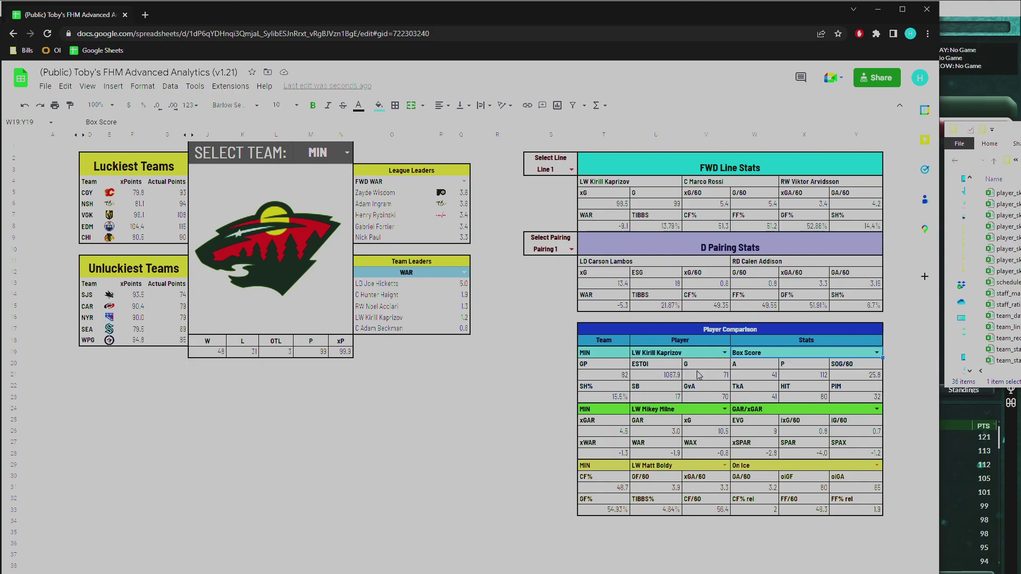
Step: Review the first player's Box Score block and examine the second player's xGAR and GAR cells in Player Comparison
scroll(772, 388, "down", 1)
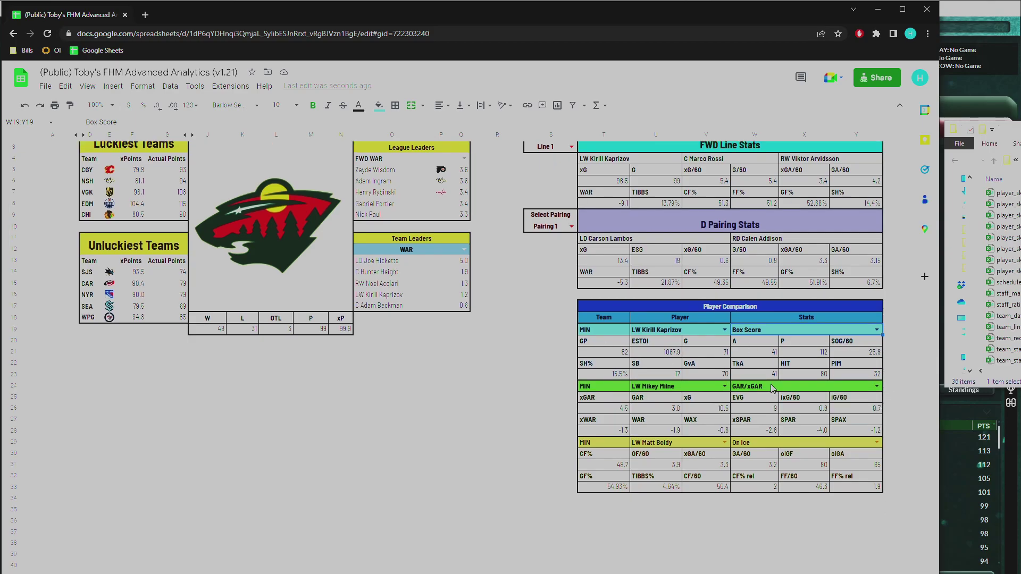
scroll(772, 388, "down", 1)
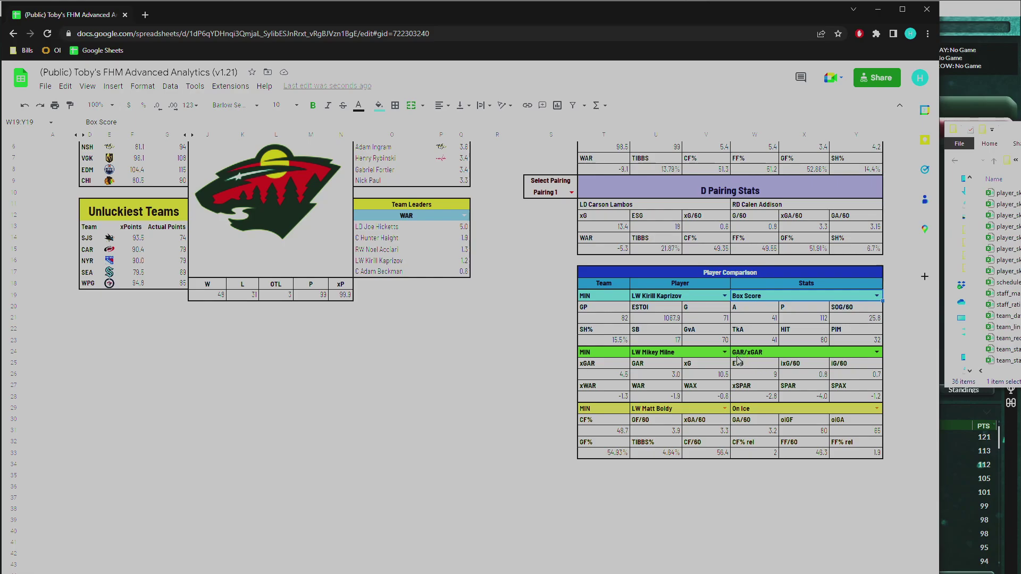
left_click(608, 377)
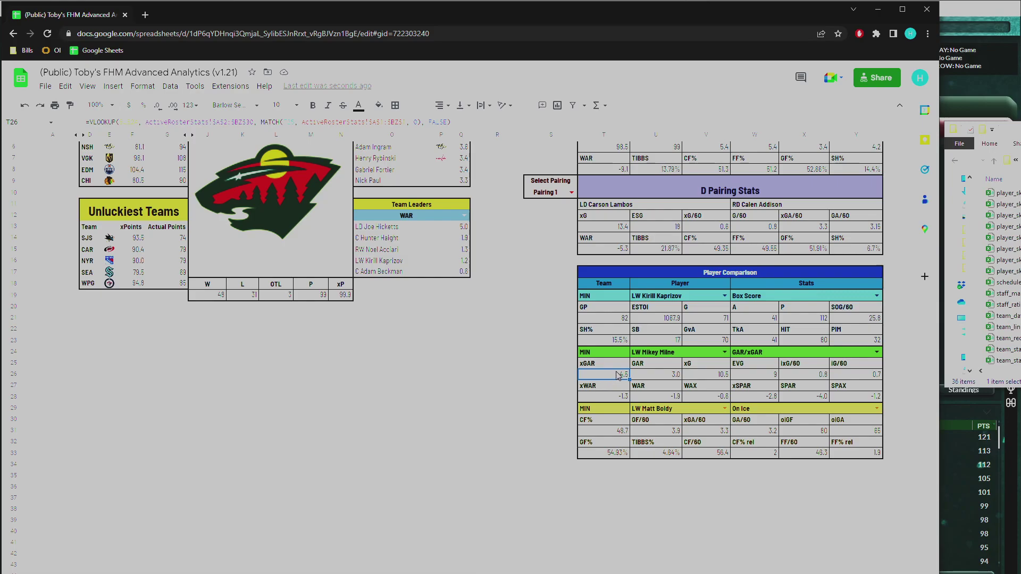
left_click(653, 378)
left_click(598, 378)
left_click(640, 378)
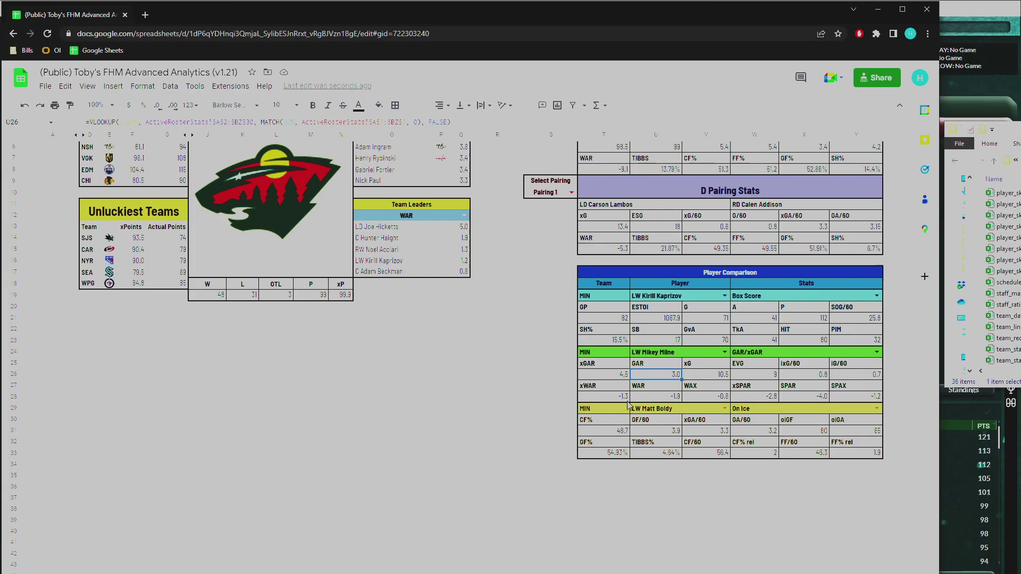
left_click(599, 378)
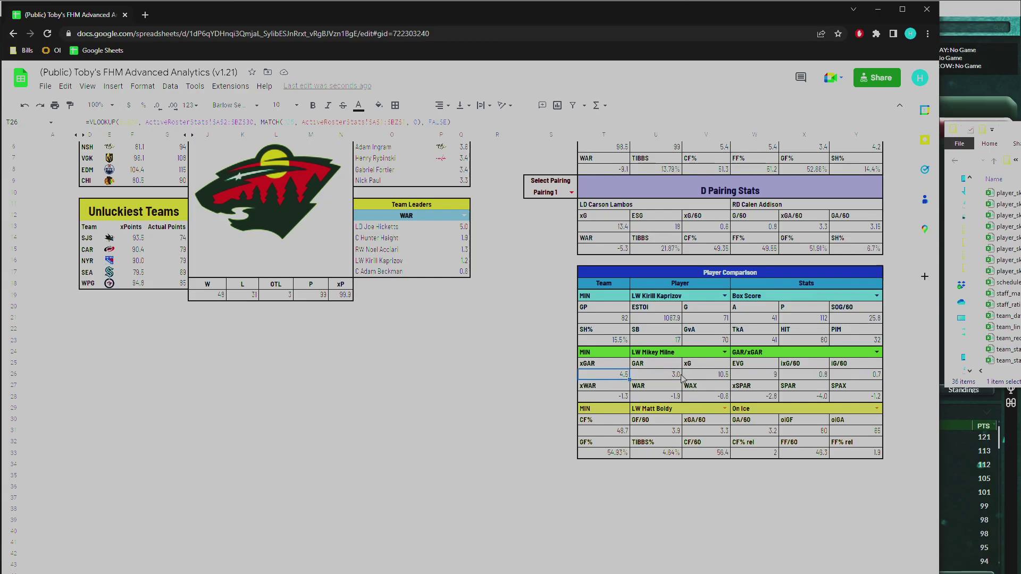
left_click(649, 376)
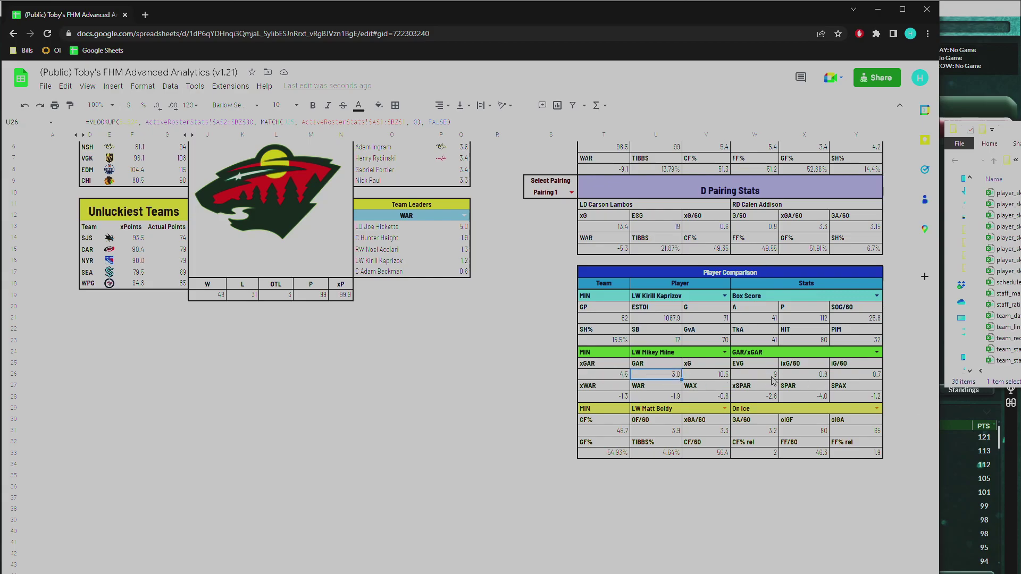
Step: Examine the second player's xG, EVG, ixG/60 and iG/60 cells in Player Comparison
left_click(696, 376)
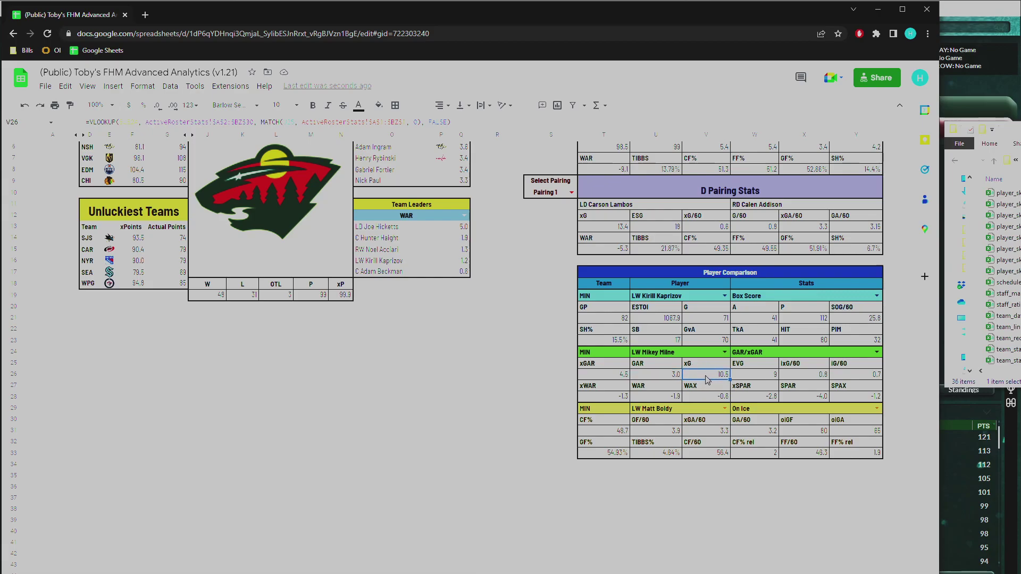
left_click(737, 376)
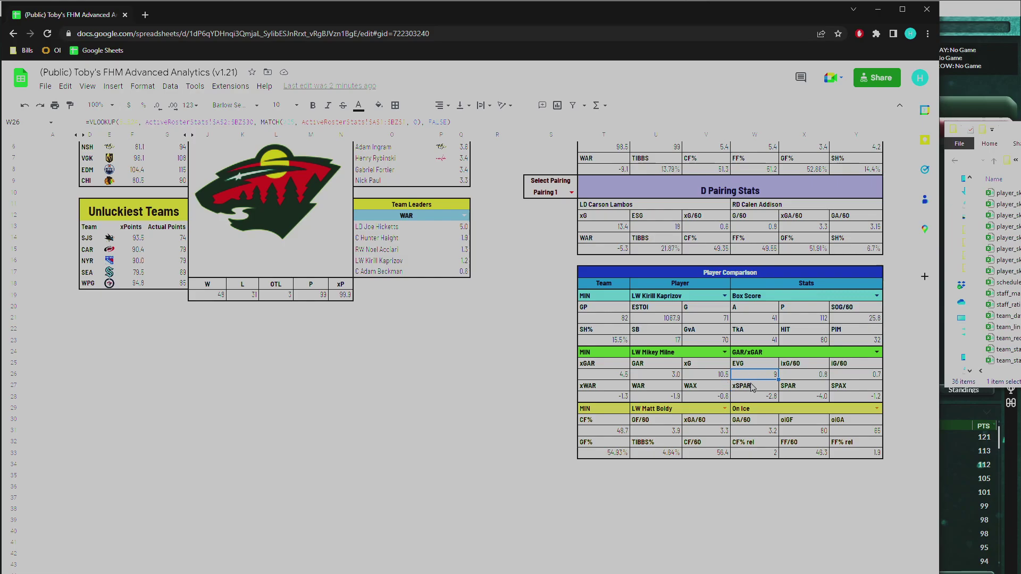
left_click(797, 377)
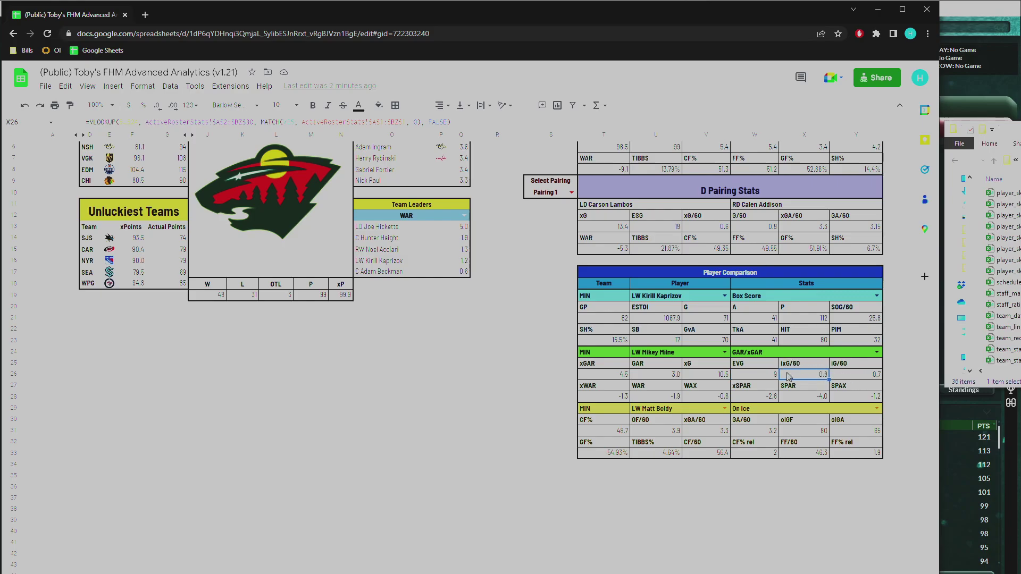
left_click(850, 377)
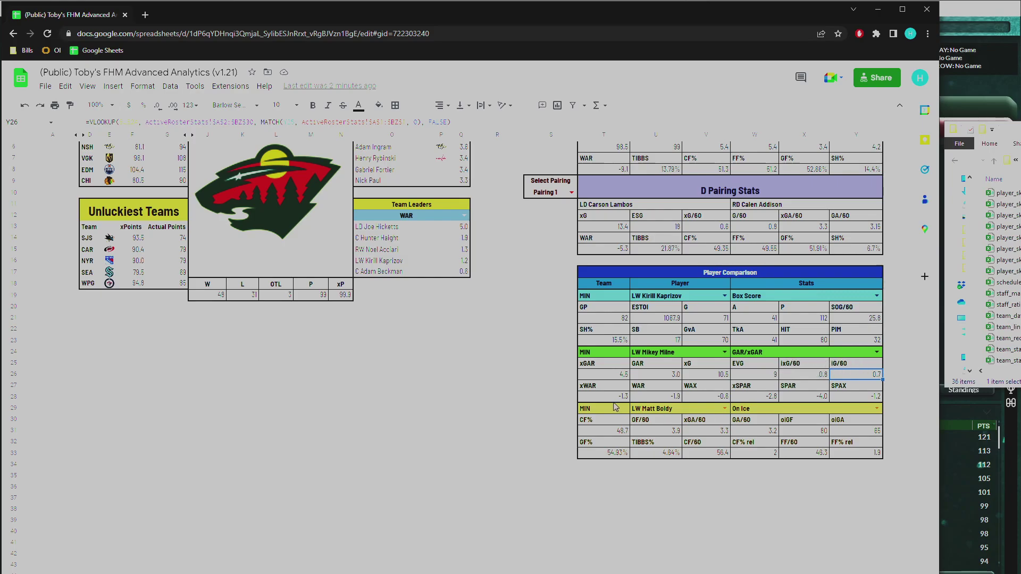
Step: Examine the second player's xWAR, WAX and xSPAR cells in Player Comparison
left_click(597, 399)
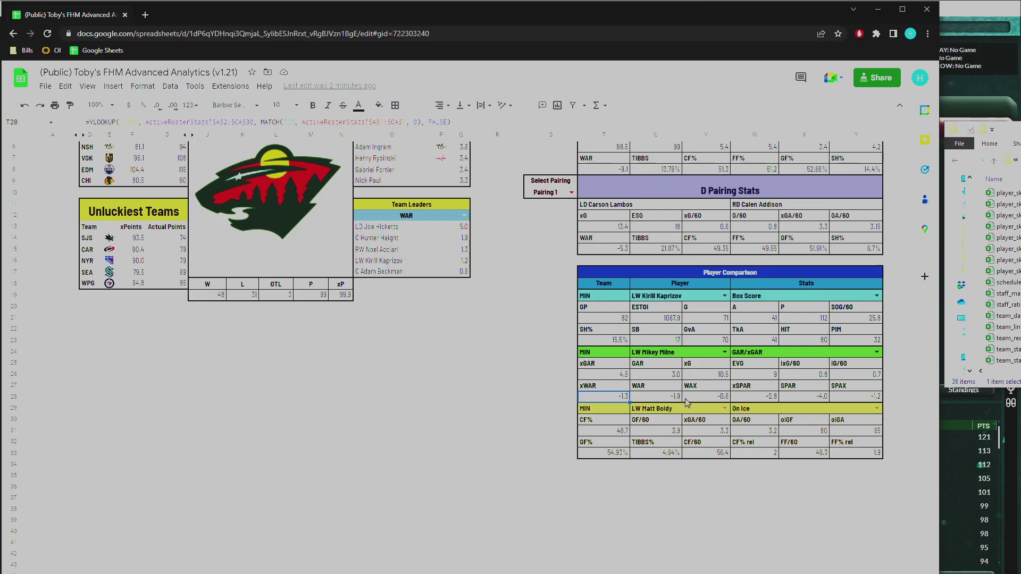
left_click(704, 396)
left_click(750, 399)
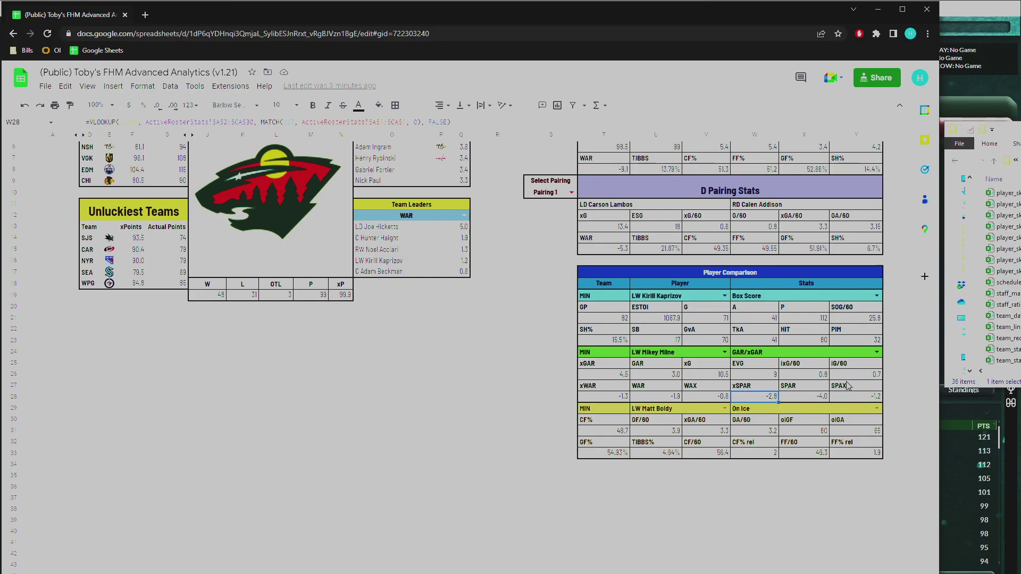
Step: Review the third player's On Ice block in Player Comparison, inspecting the TIBBS% cell
scroll(771, 423, "down", 1)
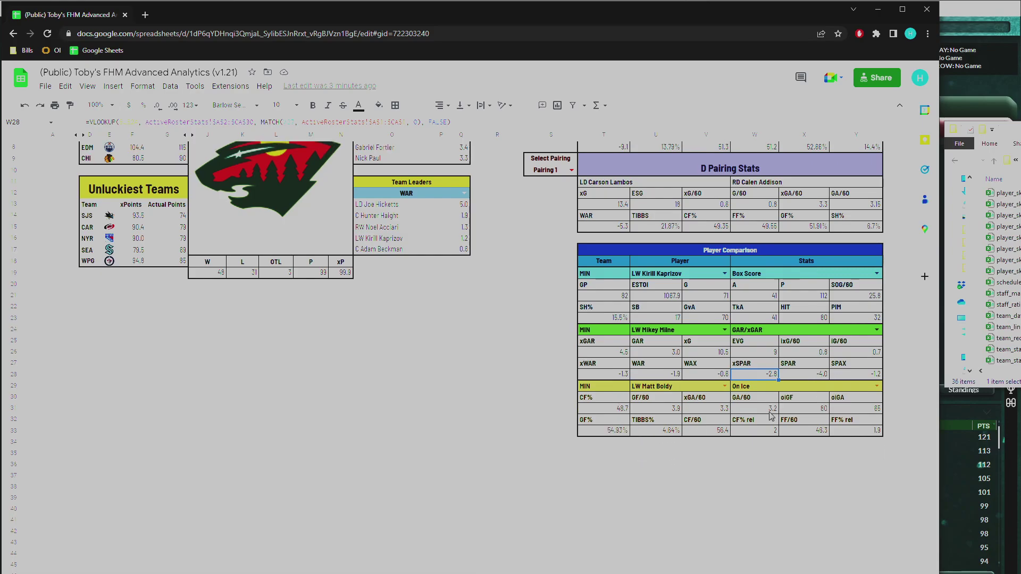
scroll(737, 404, "up", 3)
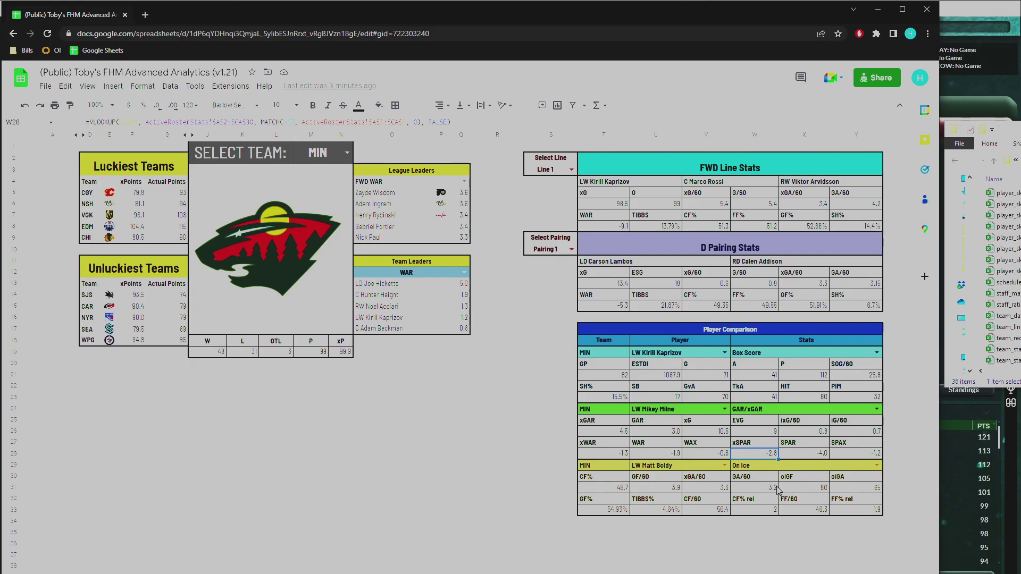
left_click(652, 511)
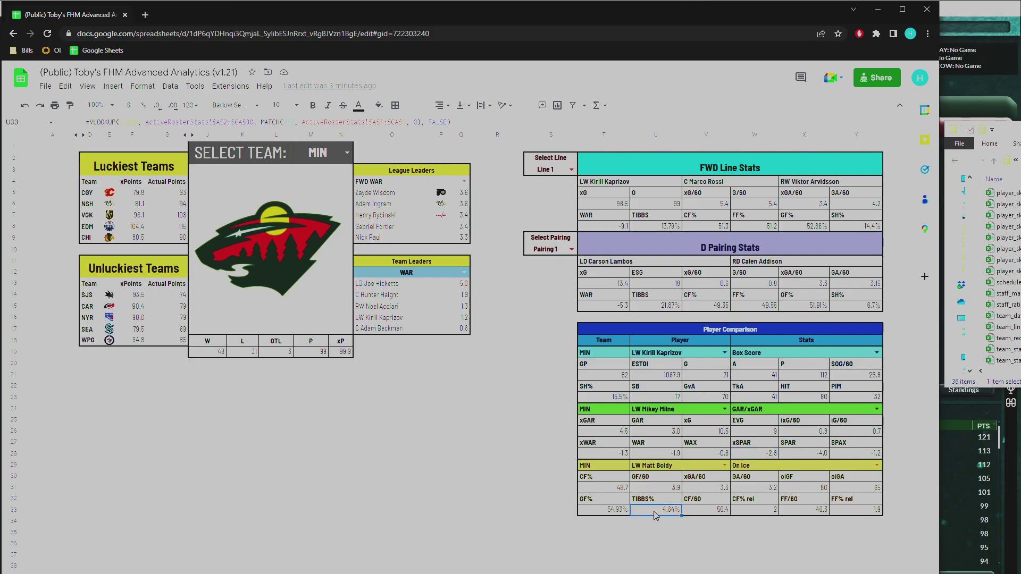
left_click(537, 490)
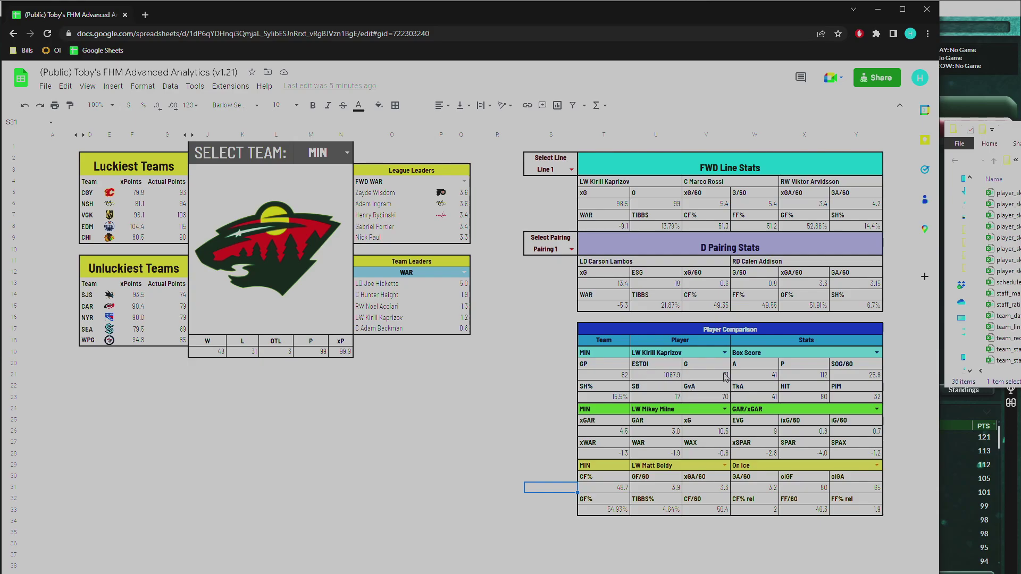
Step: Change the third player in Player Comparison to RW Noel Acciari
left_click(724, 465)
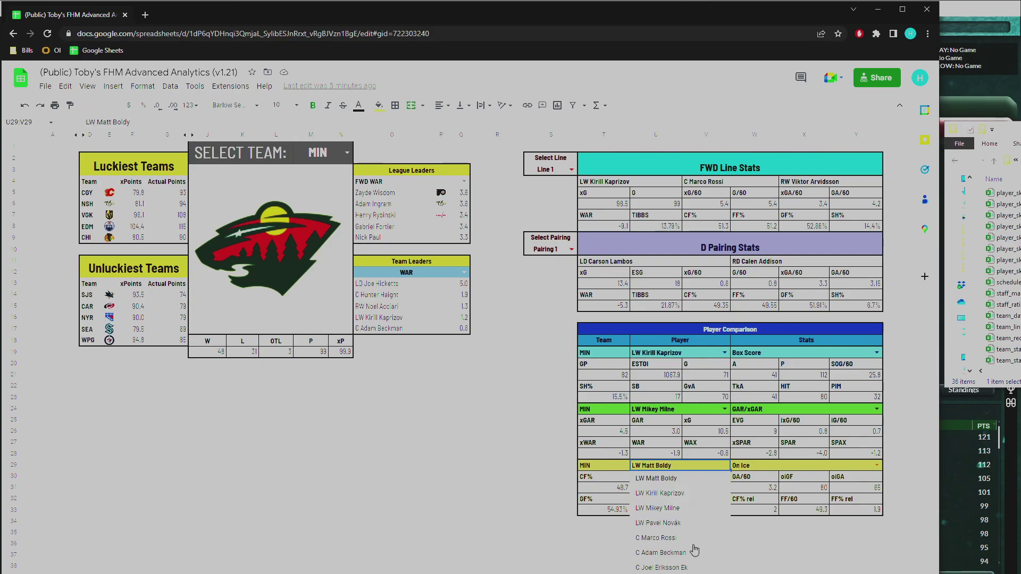
scroll(689, 532, "down", 2)
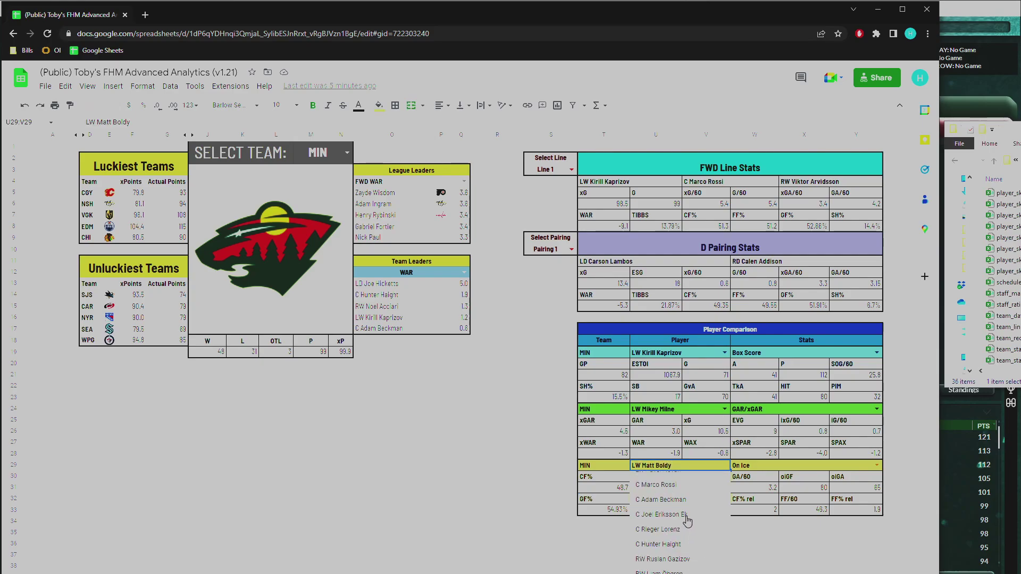
scroll(689, 548, "down", 2)
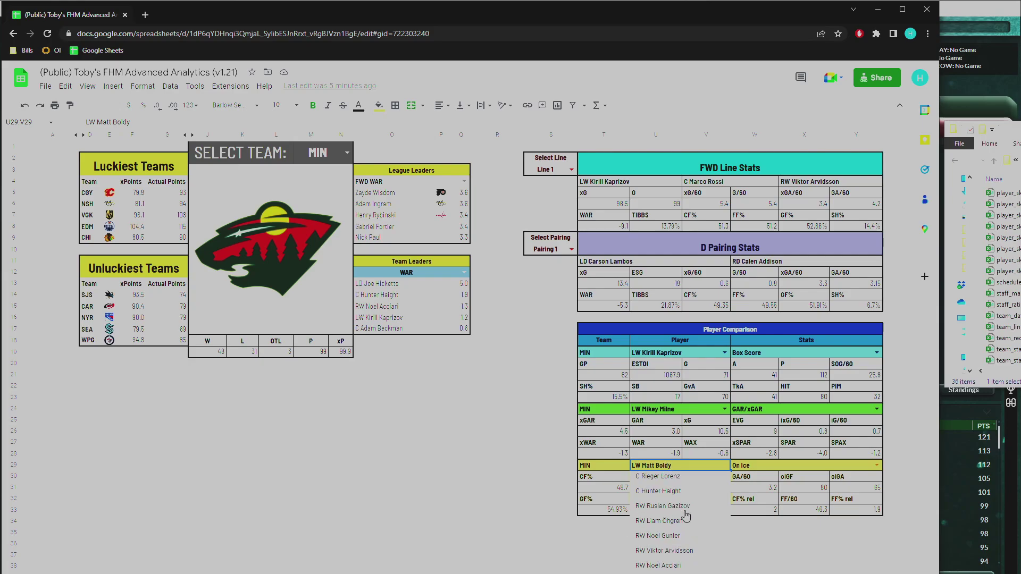
left_click(671, 566)
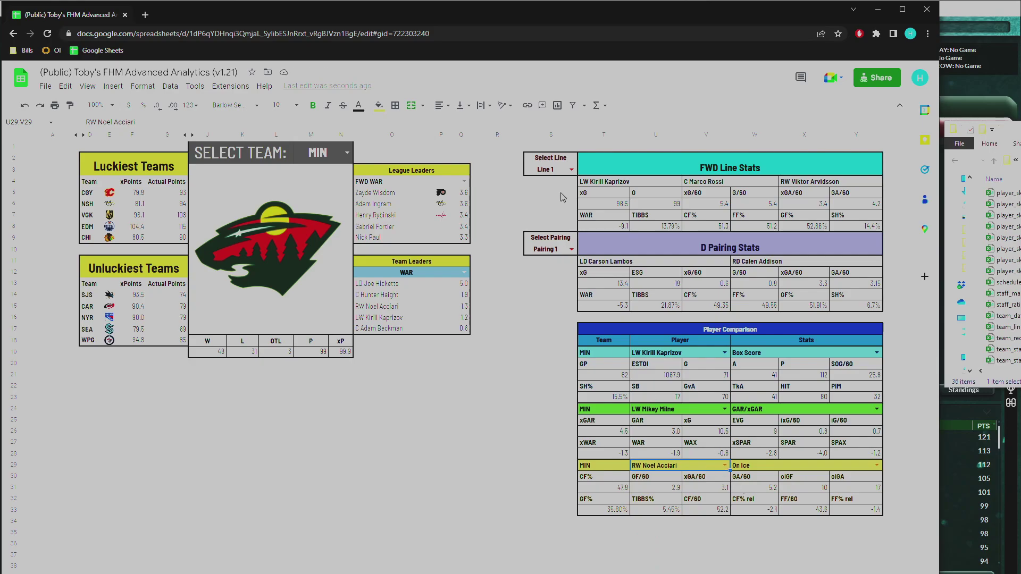
Step: Check Line 3 against Line 4 in FWD Line Stats and set the line selector to Line 3
left_click(571, 170)
left_click(554, 221)
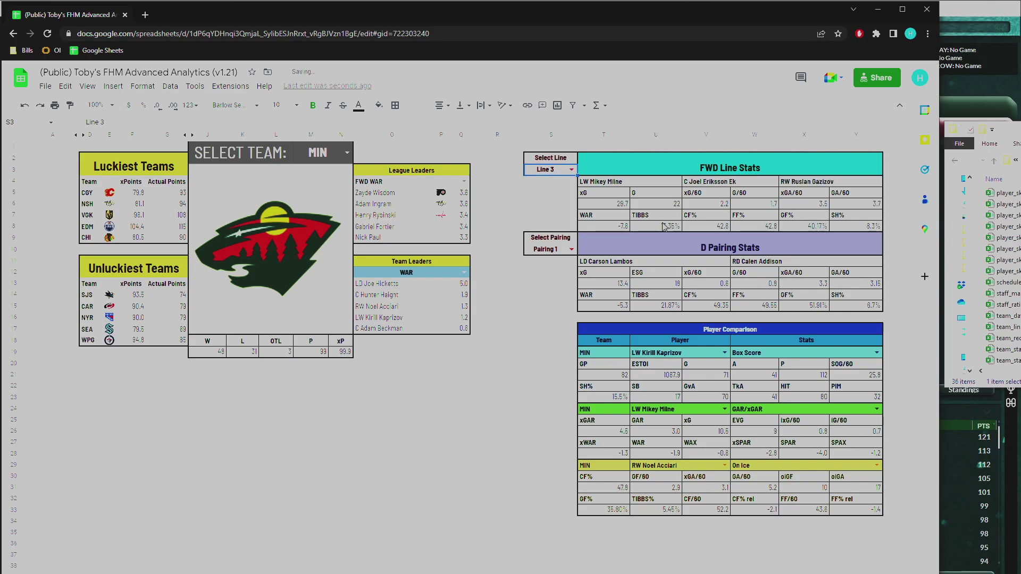
left_click(571, 169)
left_click(552, 234)
left_click(571, 170)
left_click(558, 220)
left_click(494, 308)
Step: Open the sheet with the Even Strength Off data and examine its xG, xGA, Goals to Wins and Goals to Points tables
key("alt+Tab")
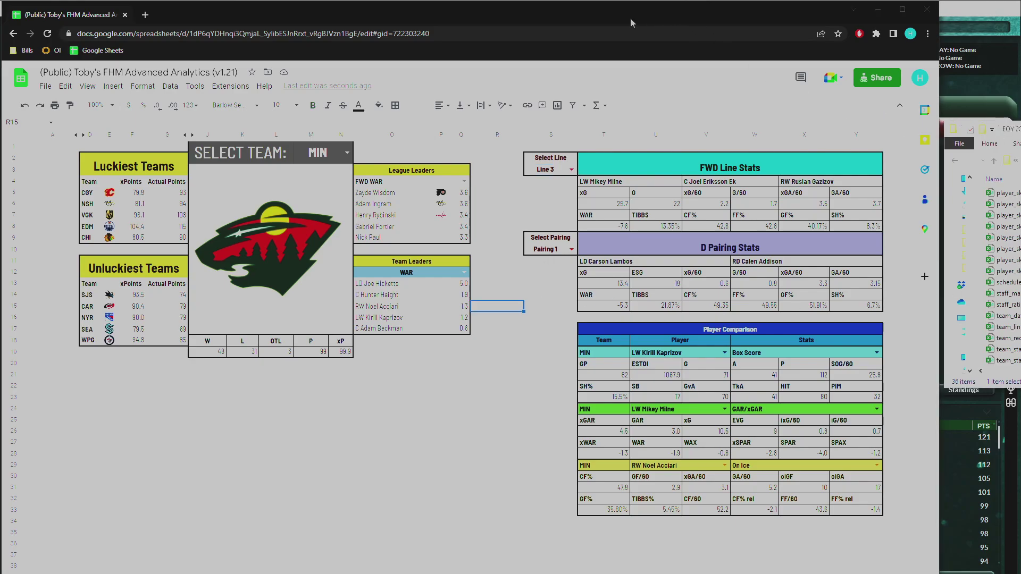
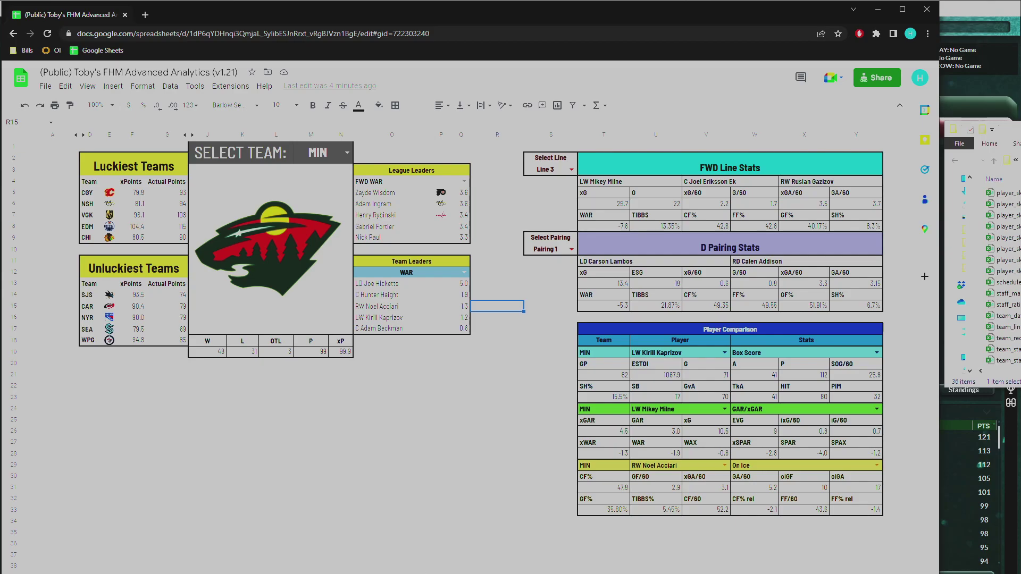
left_click(389, 573)
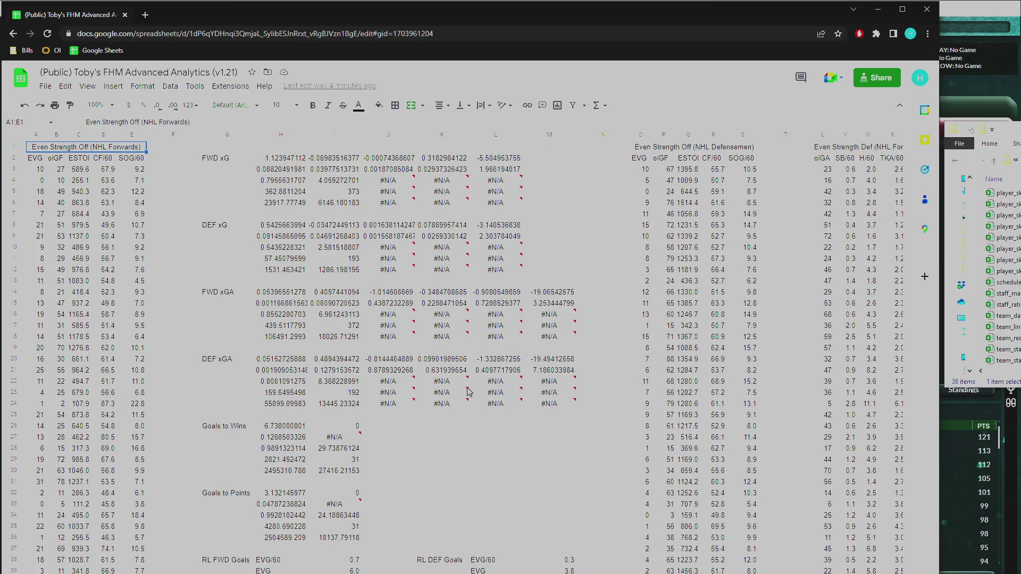
scroll(380, 390, "down", 2)
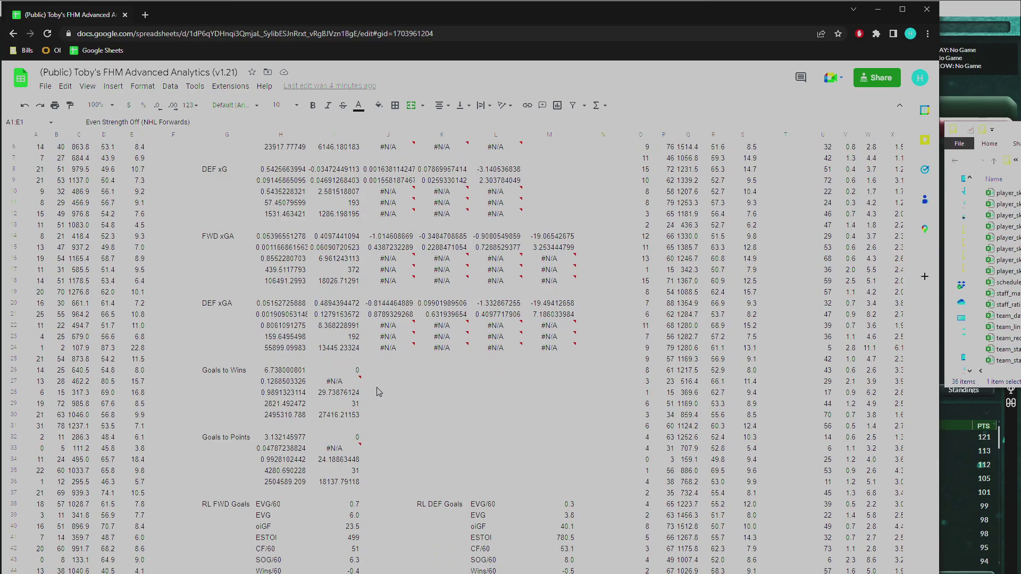
Step: Examine the regression sheet's goal coefficients, League Leaders and luckiest teams tables, check the active roster sheet, and return to the dashboard
scroll(379, 391, "down", 7)
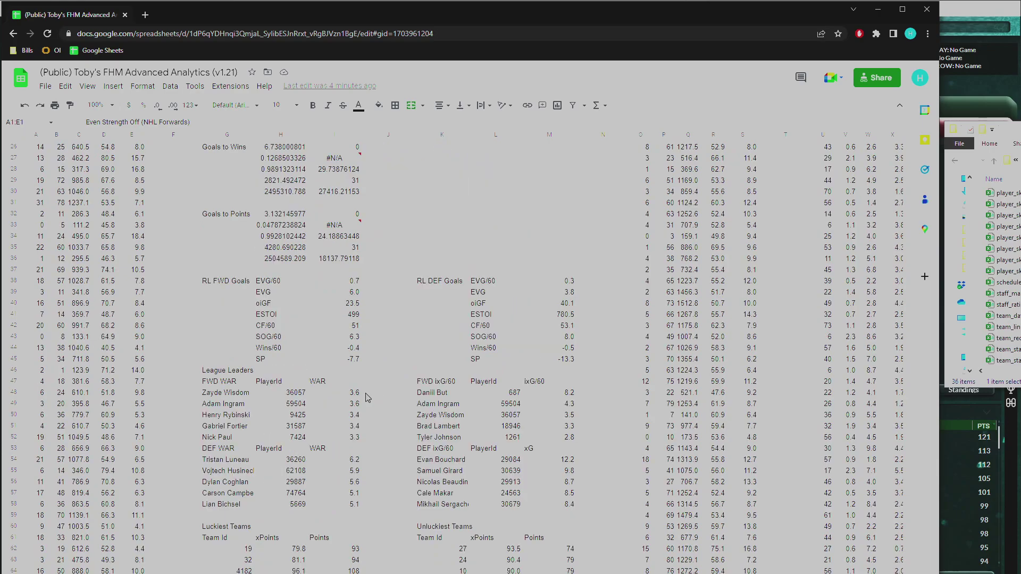
scroll(479, 387, "up", 8)
left_click(420, 573)
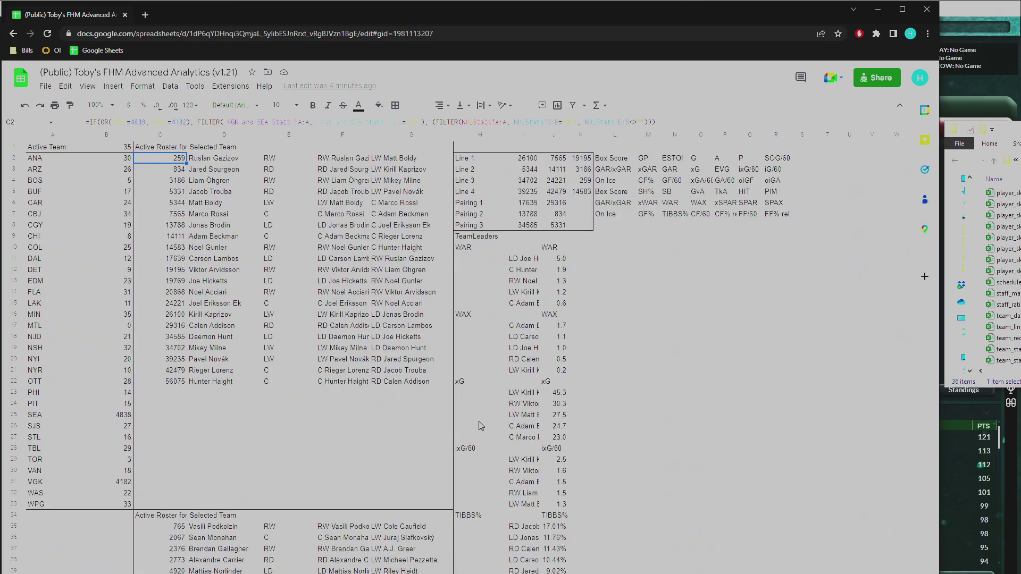
key("ctrl+shift+Page_Up")
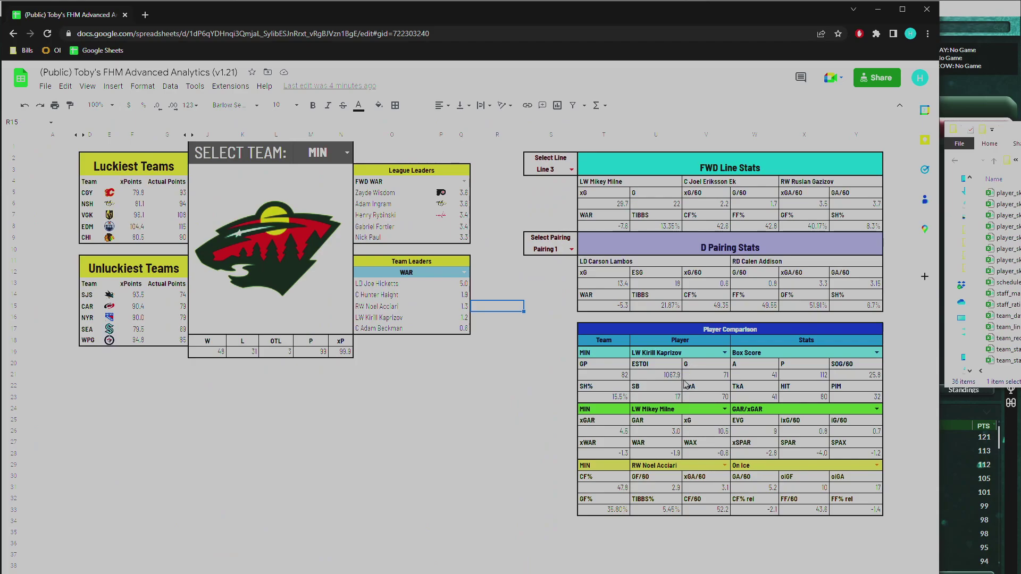
Step: Examine the selected team's player statistics sheet across all its columns, from box score to WAR and SPAX, and return to the dashboard
left_click(495, 572)
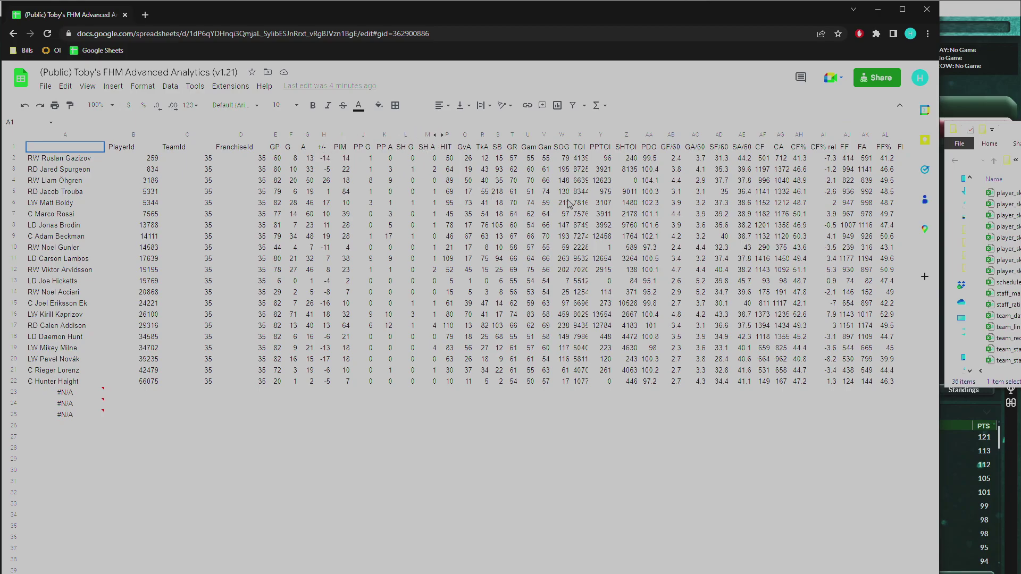
scroll(568, 211, "right", 5)
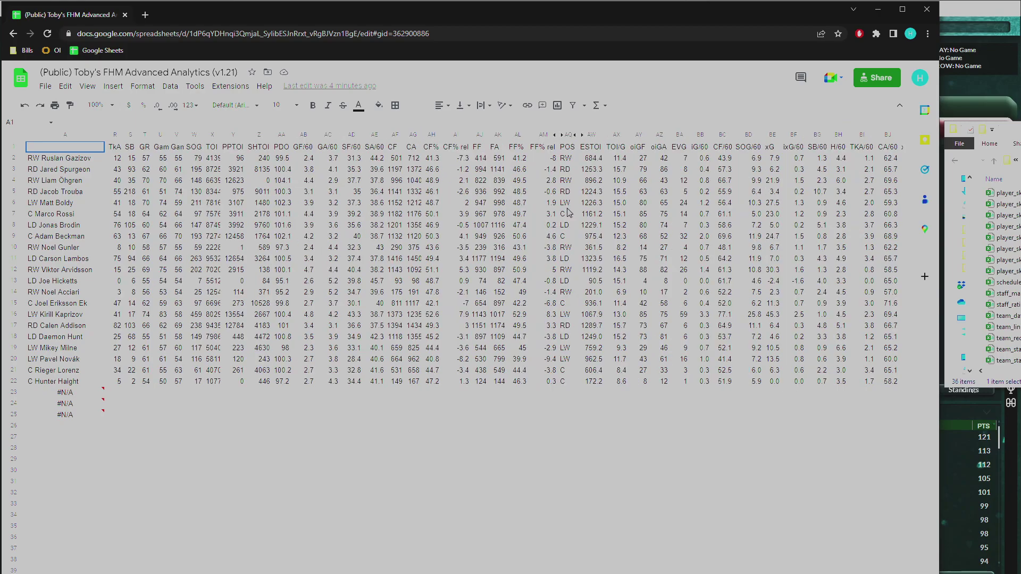
scroll(568, 212, "right", 8)
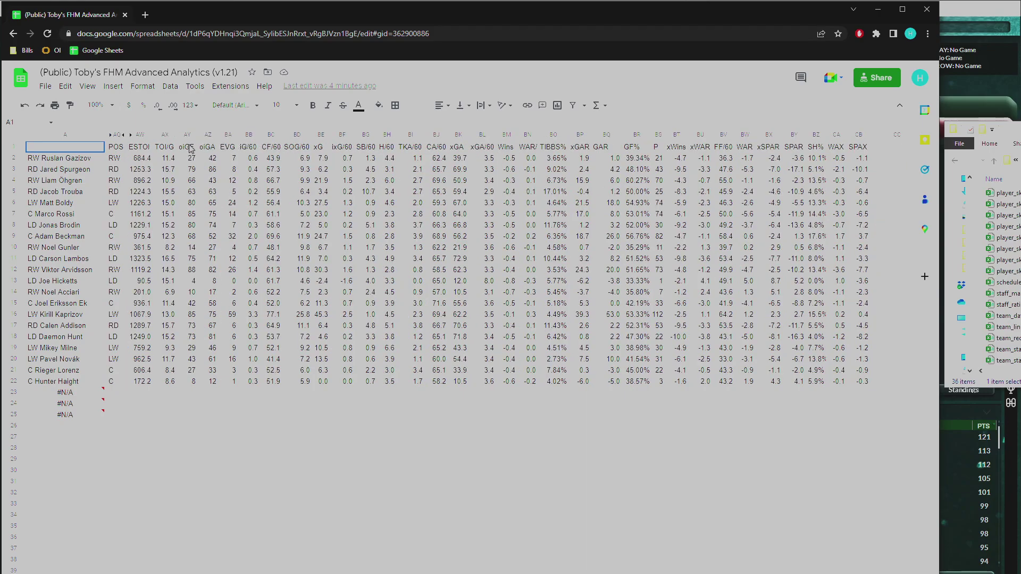
scroll(134, 150, "left", 3)
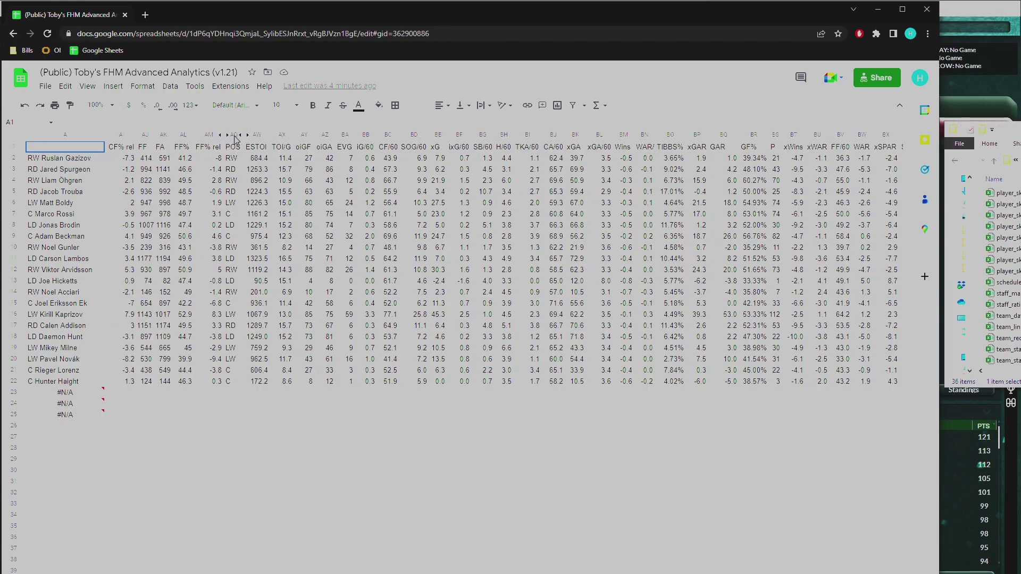
scroll(304, 287, "left", 5)
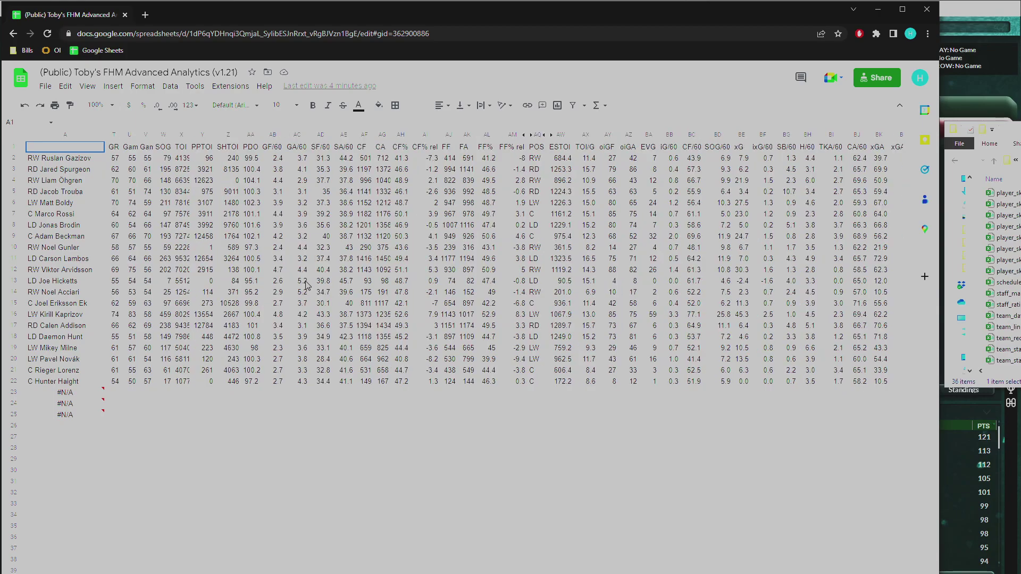
scroll(306, 286, "left", 10)
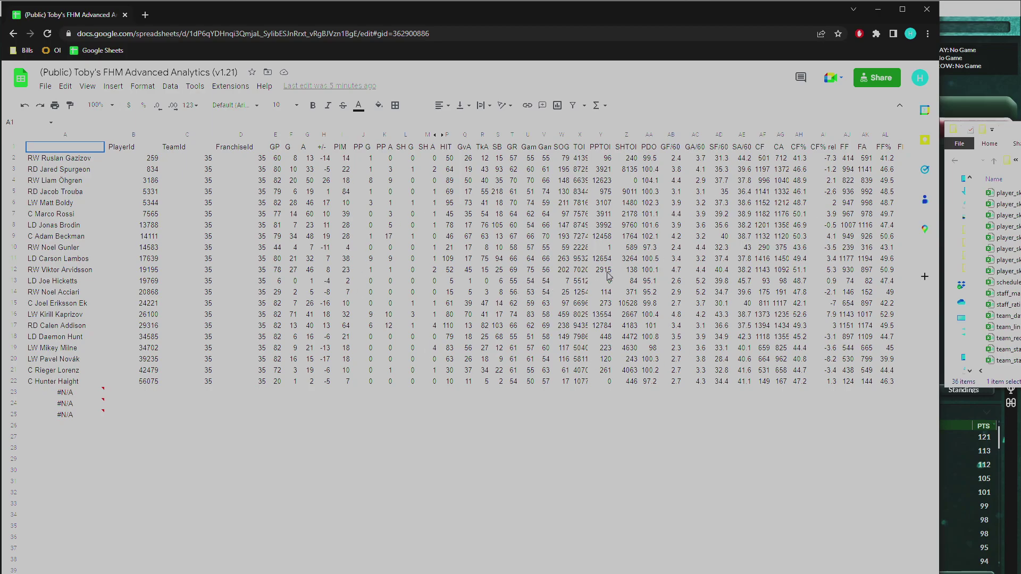
key("ctrl+shift+Page_Down")
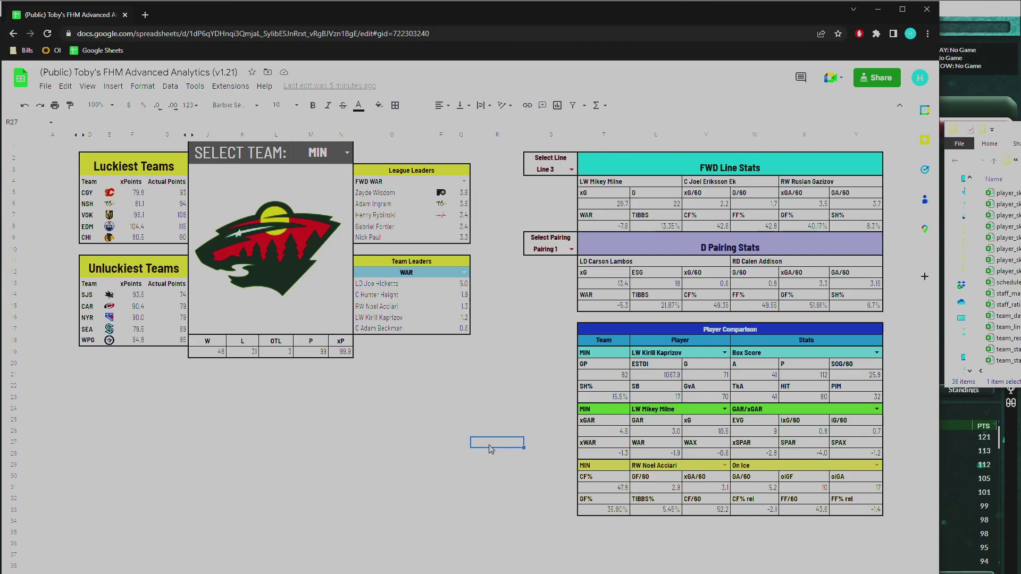
Step: Switch the dashboard's selected team to NSH and set the FWD Line Stats selector to Line 1
left_click(346, 153)
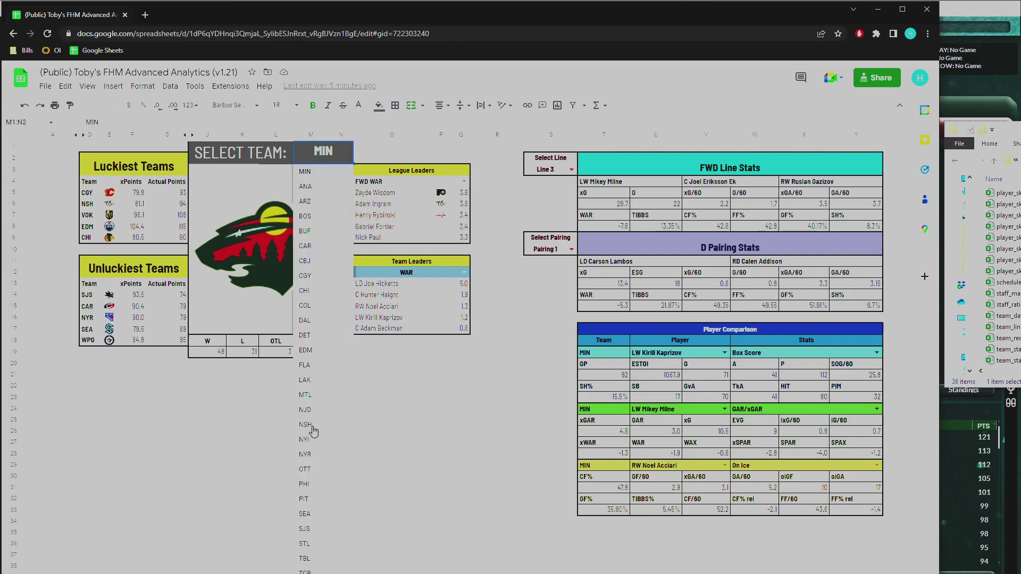
left_click(311, 428)
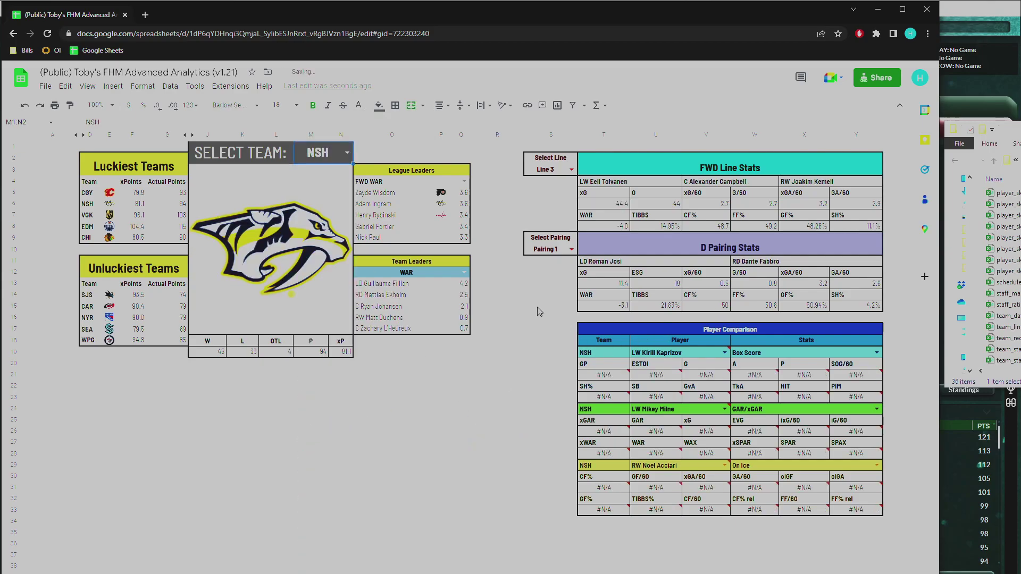
left_click(571, 169)
left_click(550, 198)
left_click(572, 169)
left_click(545, 184)
Step: Set the D Pairing Stats selector to Pairing 2
left_click(572, 249)
left_click(560, 293)
left_click(571, 250)
left_click(542, 277)
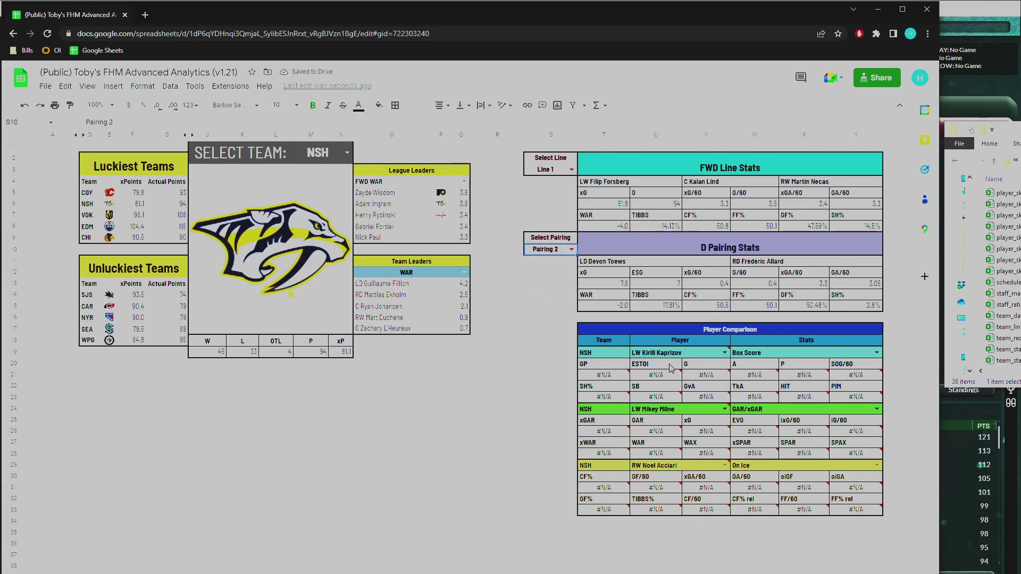
Step: Set the three Player Comparison players to C Colton Sissons, LW Luca Testa and C Zachary L'Heureux
left_click(717, 355)
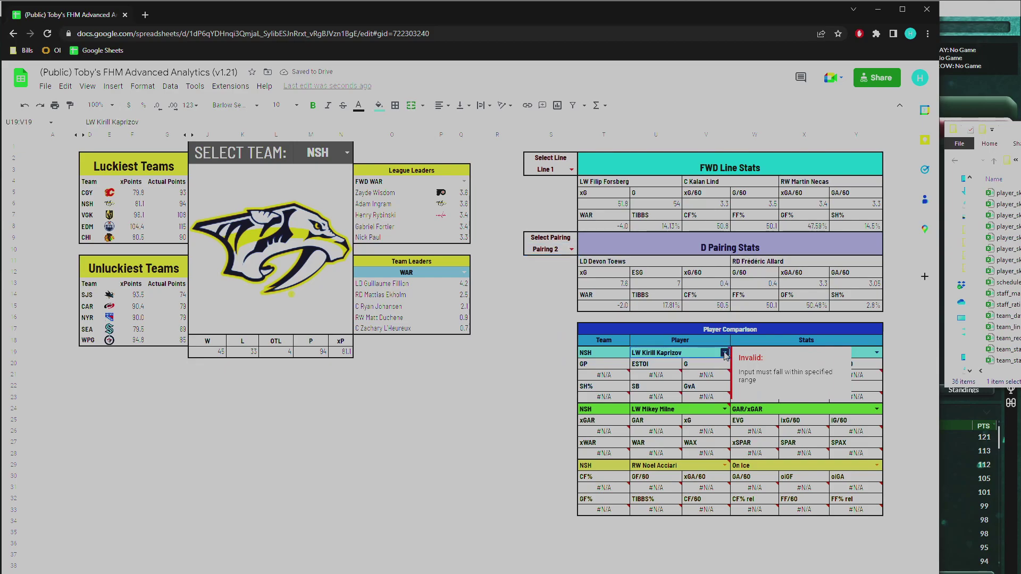
left_click(724, 354)
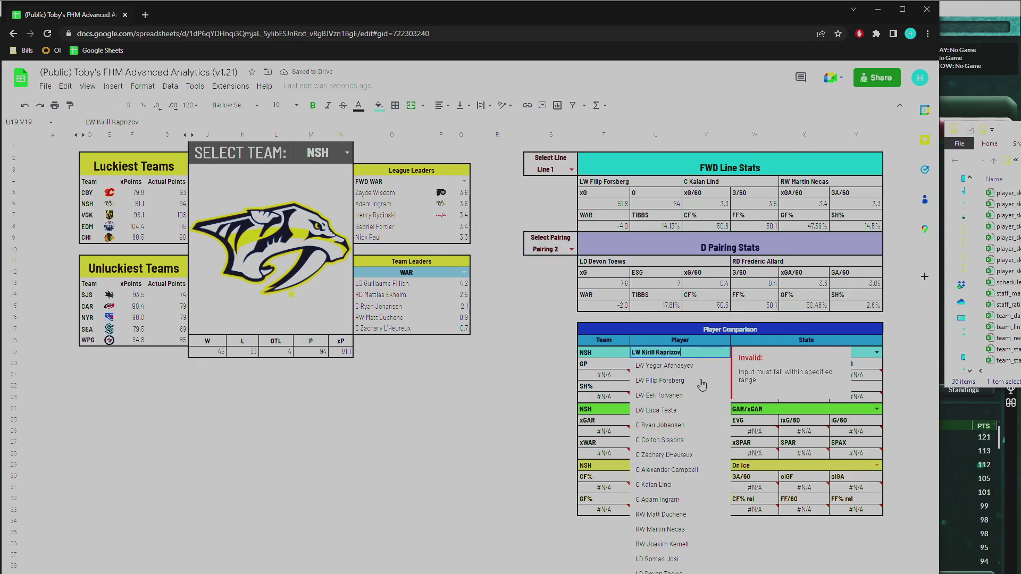
left_click(673, 440)
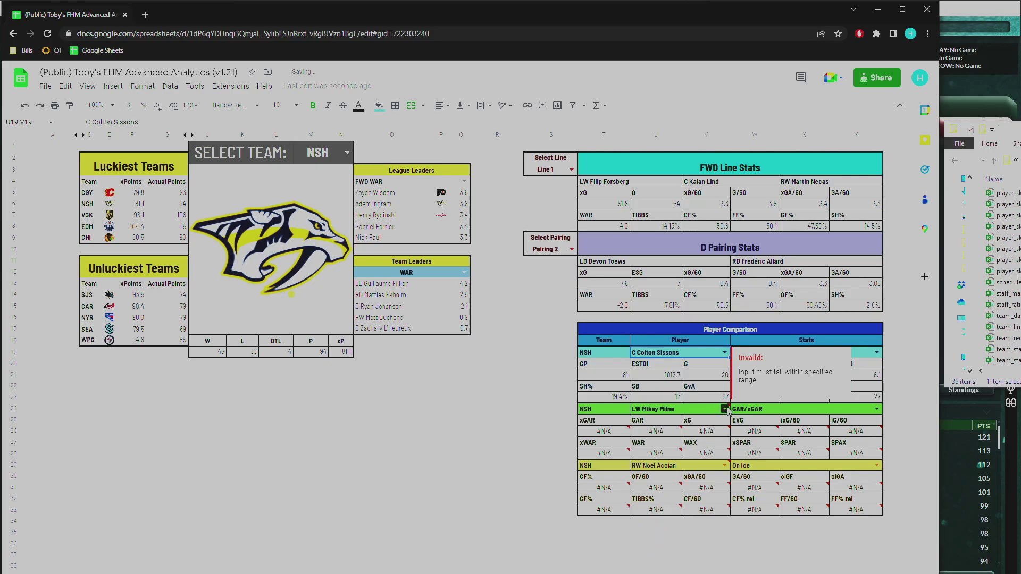
left_click(724, 409)
left_click(686, 467)
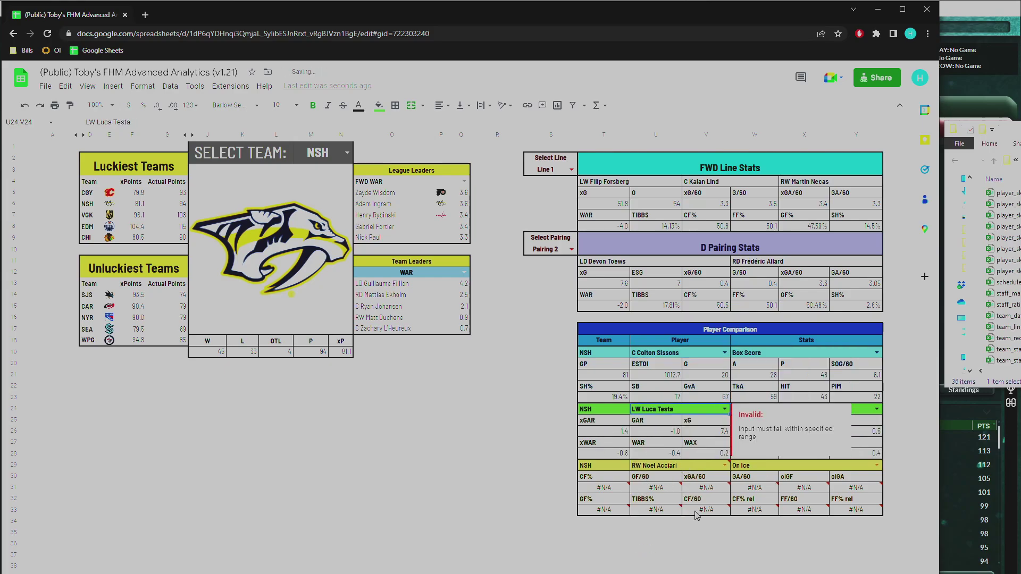
left_click(724, 465)
left_click(683, 542)
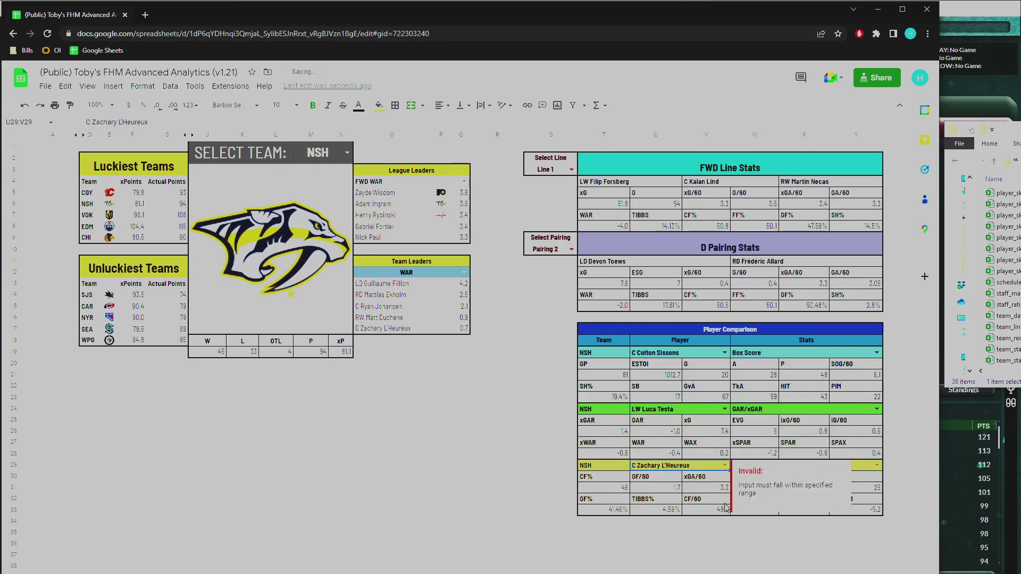
left_click(464, 442)
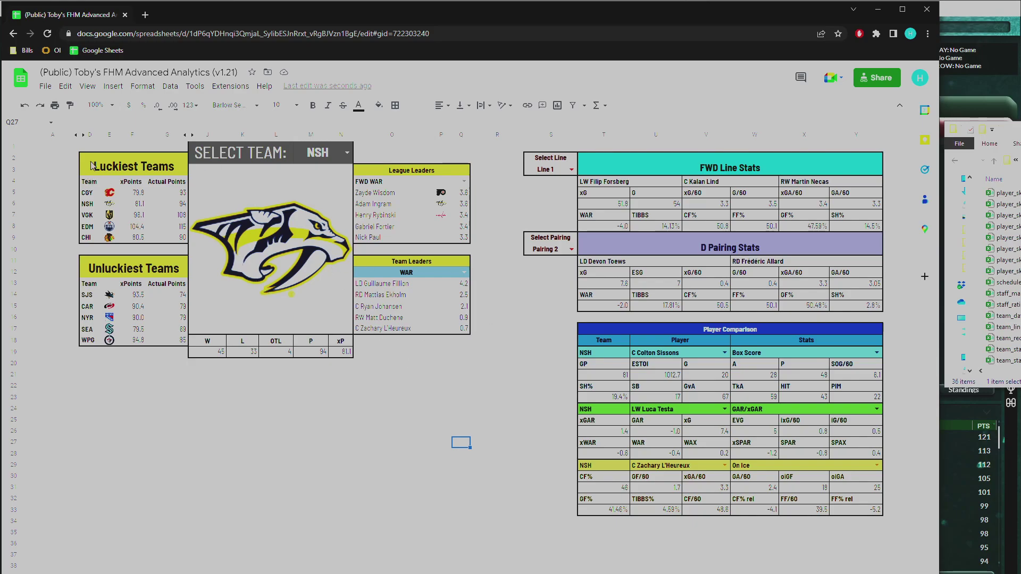
left_click(48, 90)
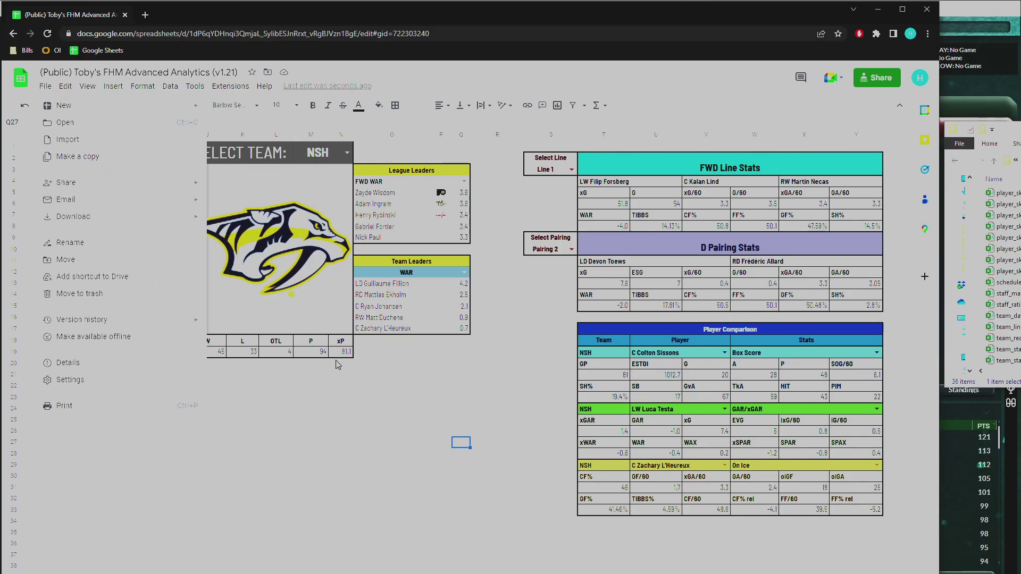
left_click(462, 441)
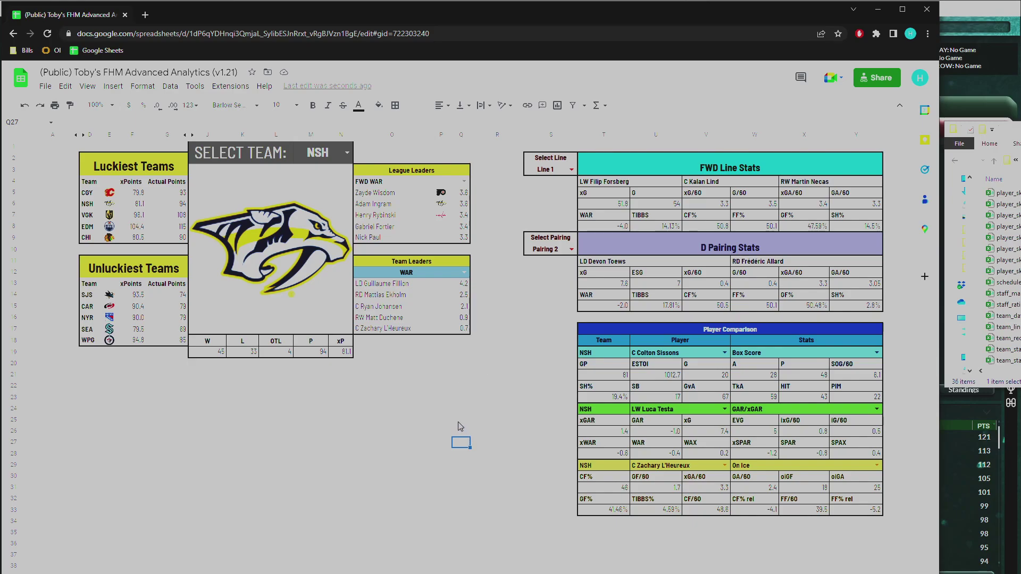
left_click(462, 376)
left_click(459, 399)
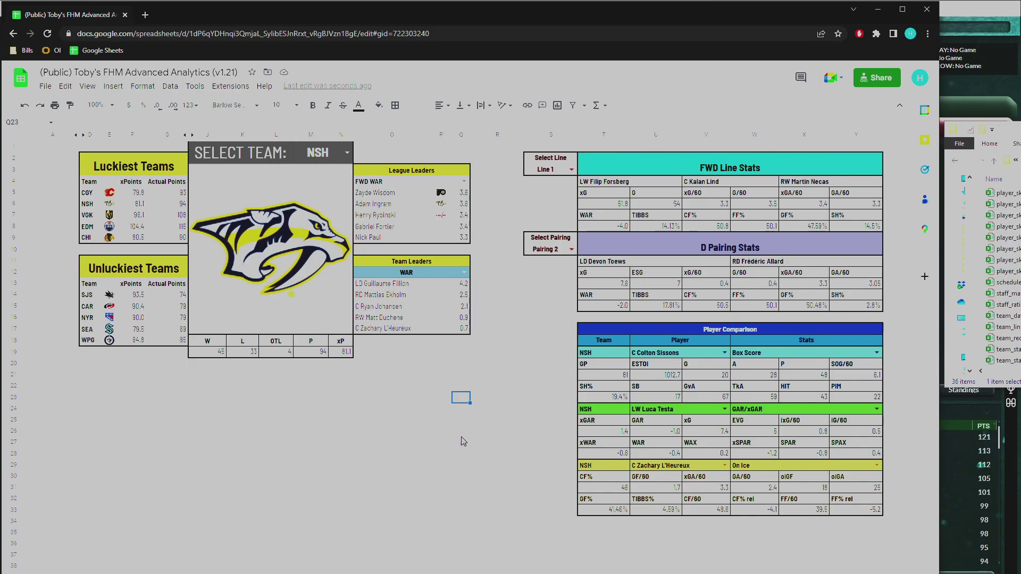